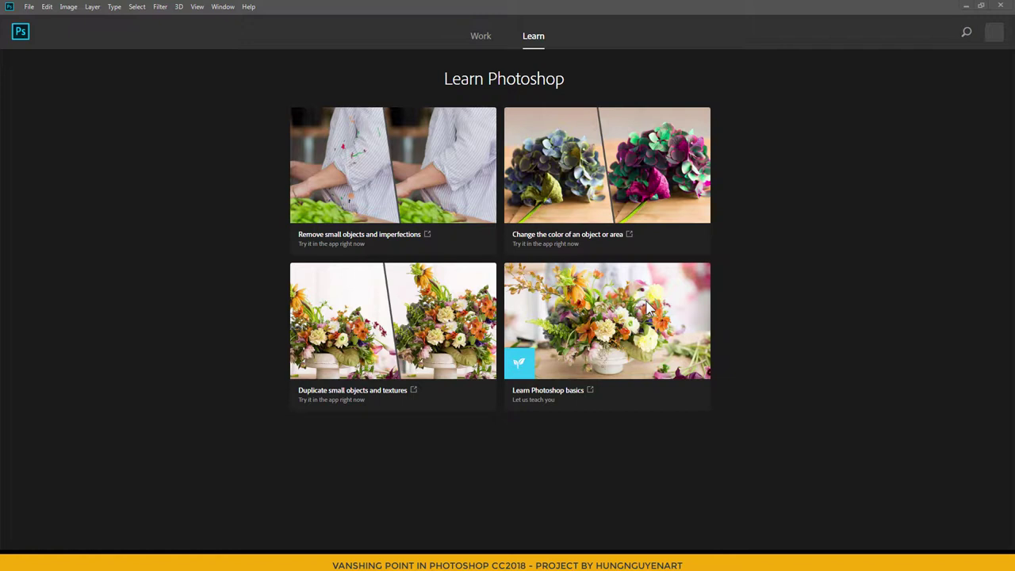
# Step: Look for the Vanishing Point filter in the Filter menu, then dismiss it
pyautogui.click(159, 6)
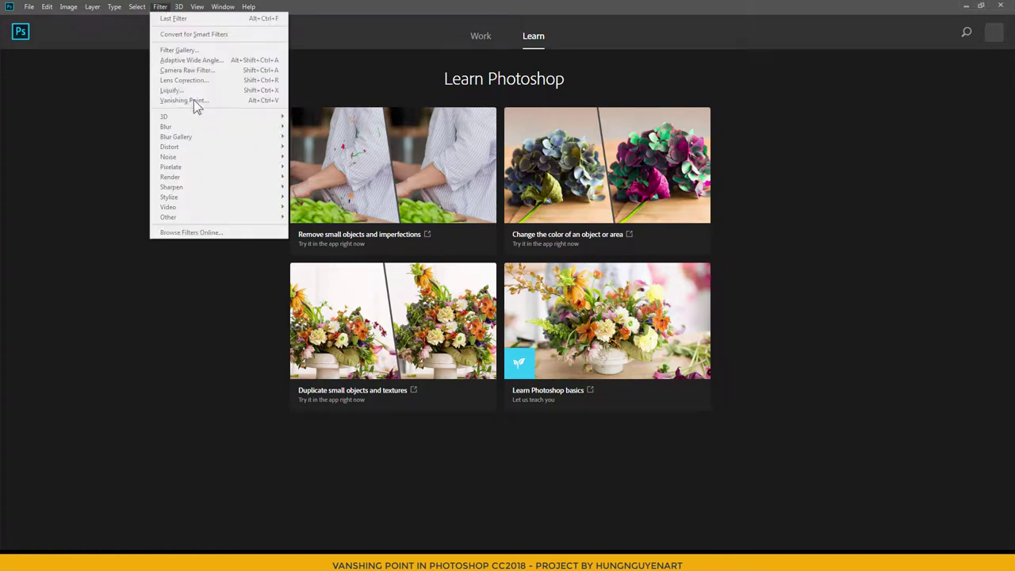
pyautogui.click(194, 104)
pyautogui.click(68, 101)
# Step: Create a new document named Vanishing Point, 21 × 14.8 cm at 300 ppi
pyautogui.click(29, 6)
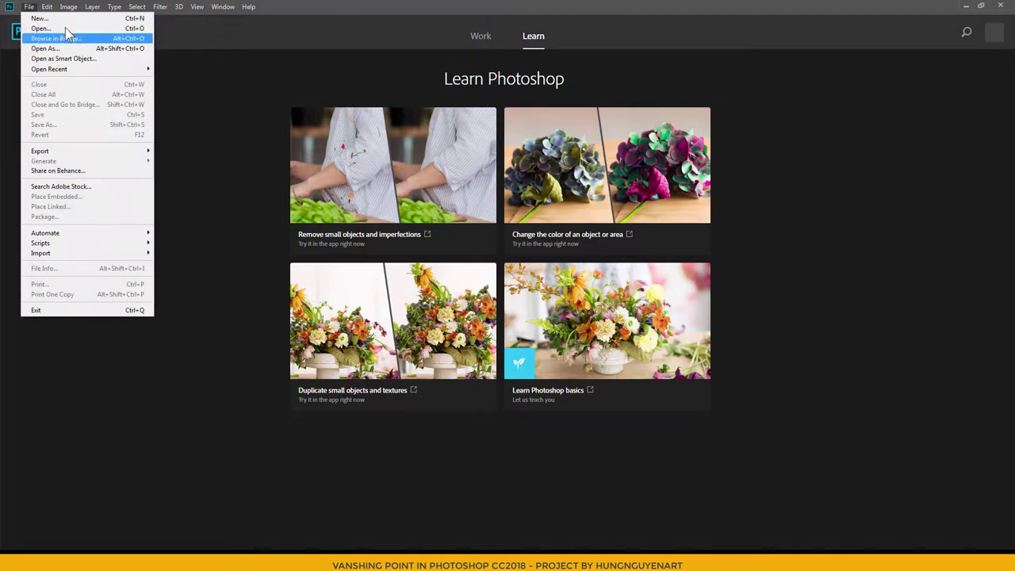
pyautogui.click(47, 18)
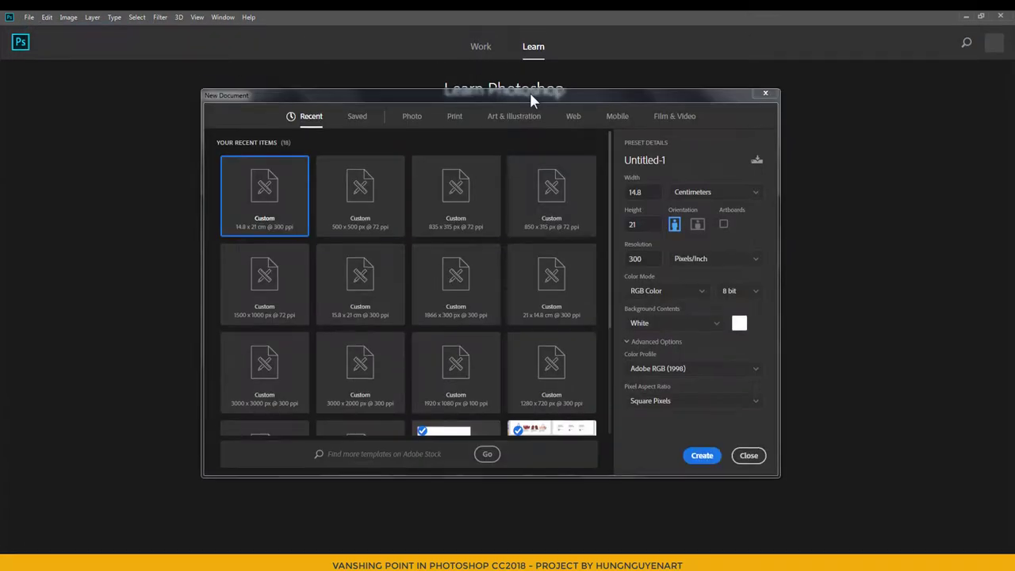
pyautogui.write('Va')
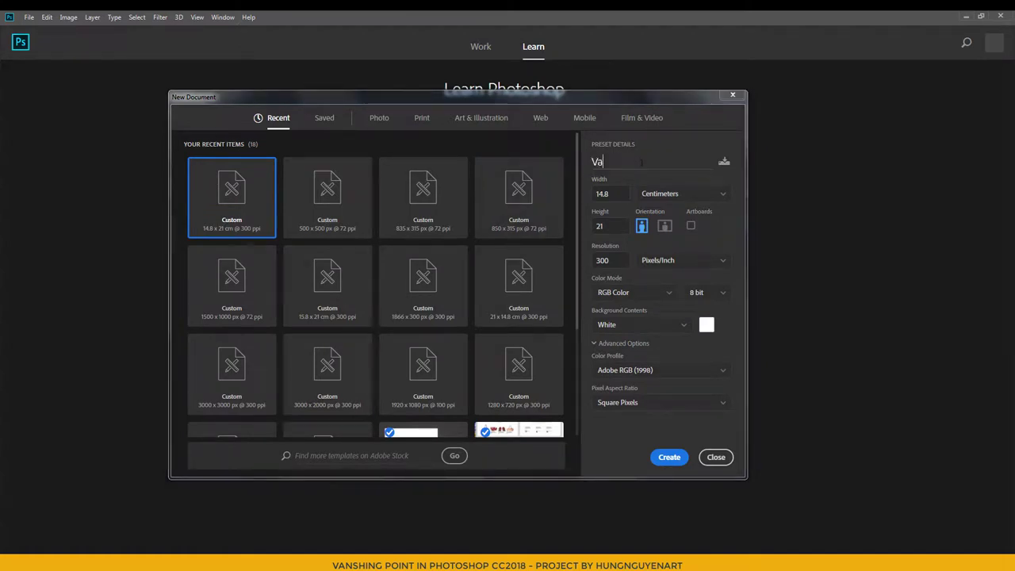
pyautogui.write('nishing Point')
pyautogui.press('Tab')
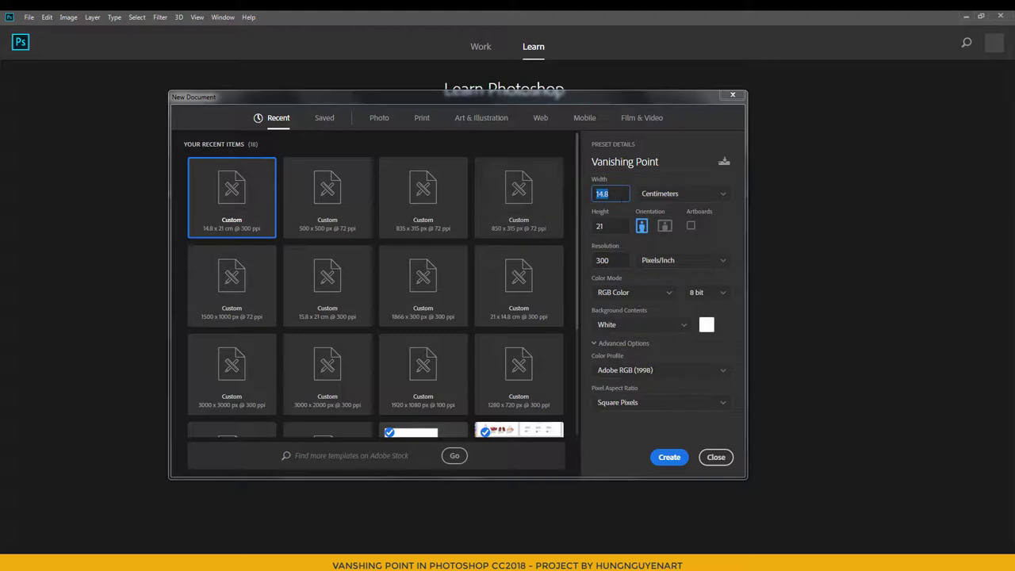
pyautogui.write('14.8')
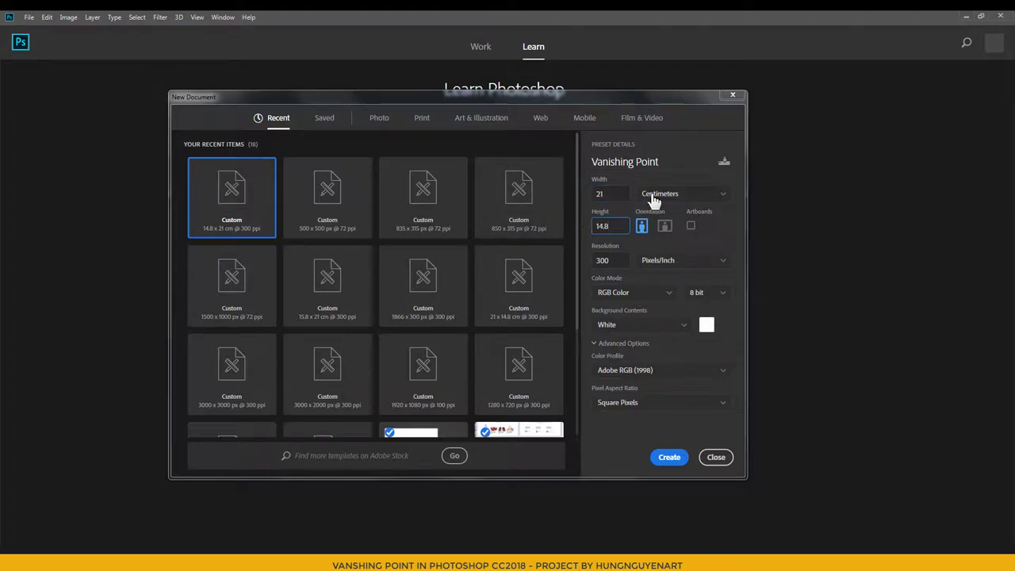
pyautogui.click(660, 194)
pyautogui.click(672, 257)
pyautogui.press('Tab')
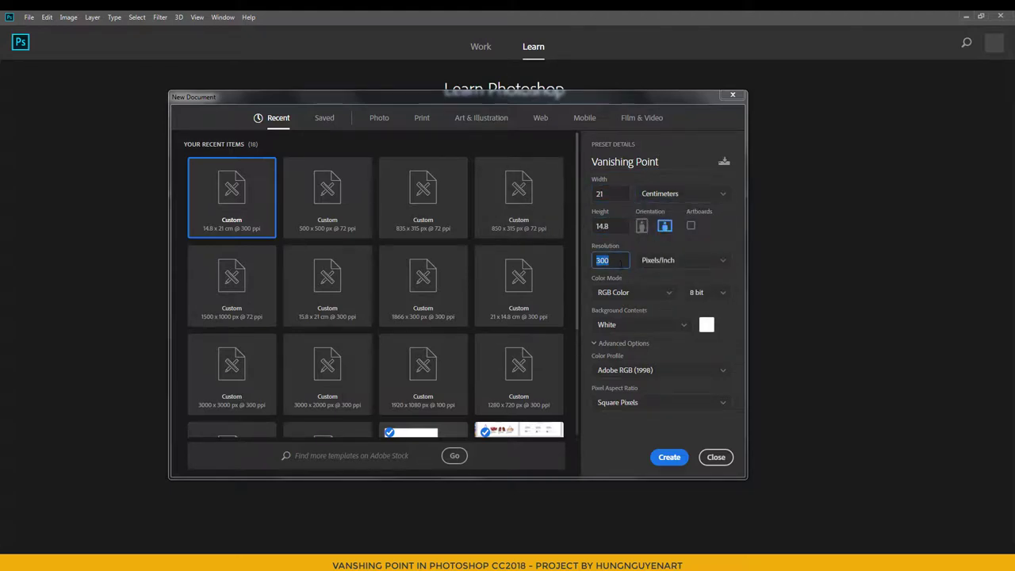
pyautogui.click(671, 458)
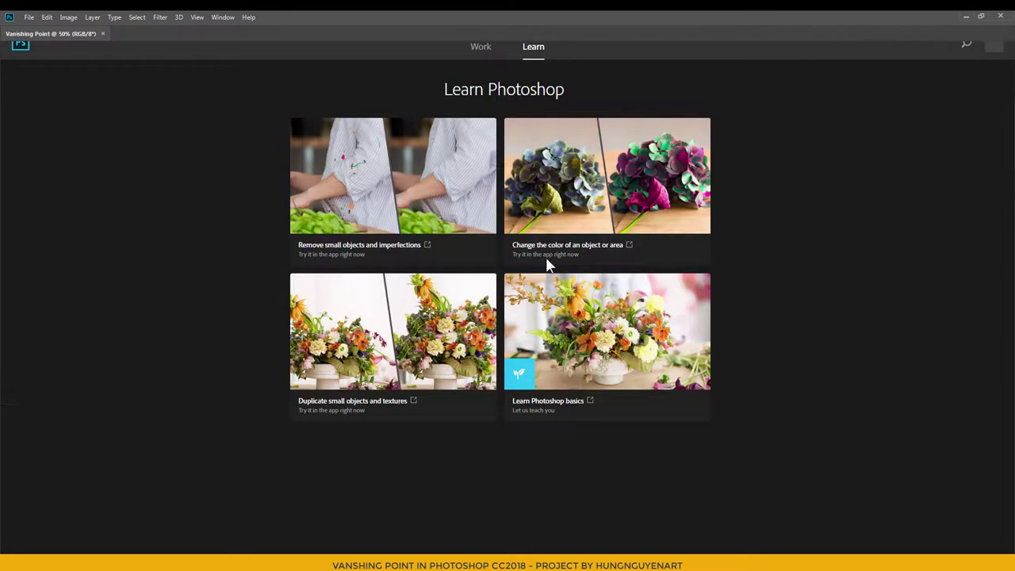
# Step: Preview the box 2 photo in Photo Viewer, then drag it onto the Vanishing Point canvas
pyautogui.click(825, 134)
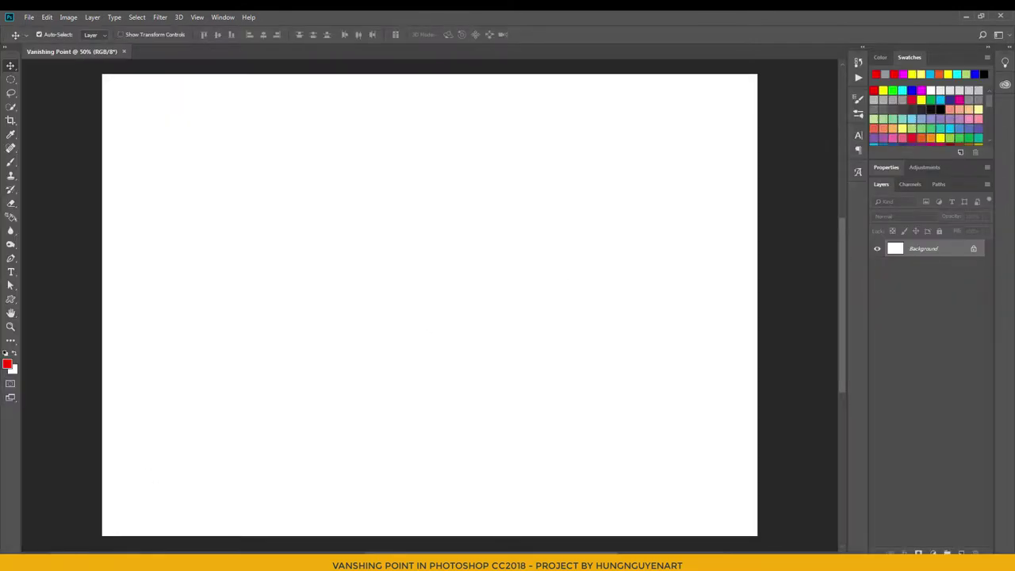
pyautogui.click(714, 185)
pyautogui.doubleClick(716, 187)
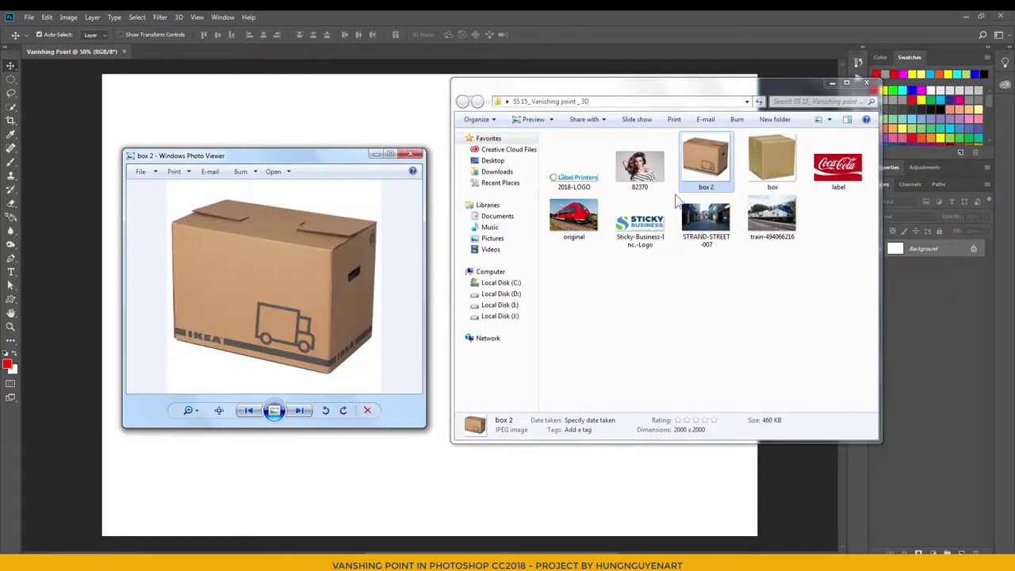
pyautogui.scroll(2, 237, 334)
pyautogui.scroll(2, 237, 333)
pyautogui.scroll(2, 237, 333)
pyautogui.scroll(-2, 230, 250)
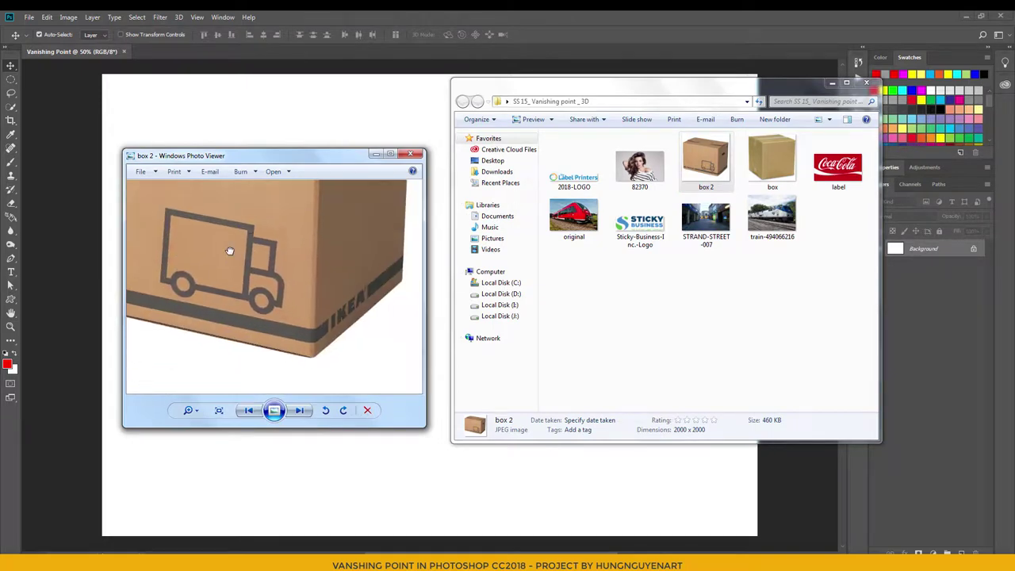
pyautogui.scroll(-2, 281, 290)
pyautogui.scroll(-2, 328, 252)
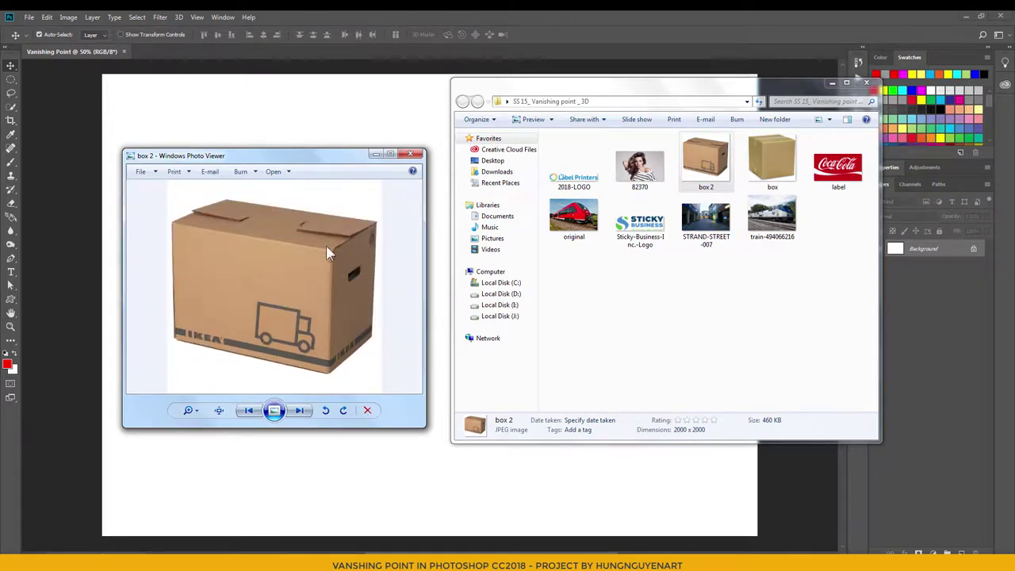
pyautogui.click(410, 153)
pyautogui.moveTo(706, 162); pyautogui.dragTo(567, 298)
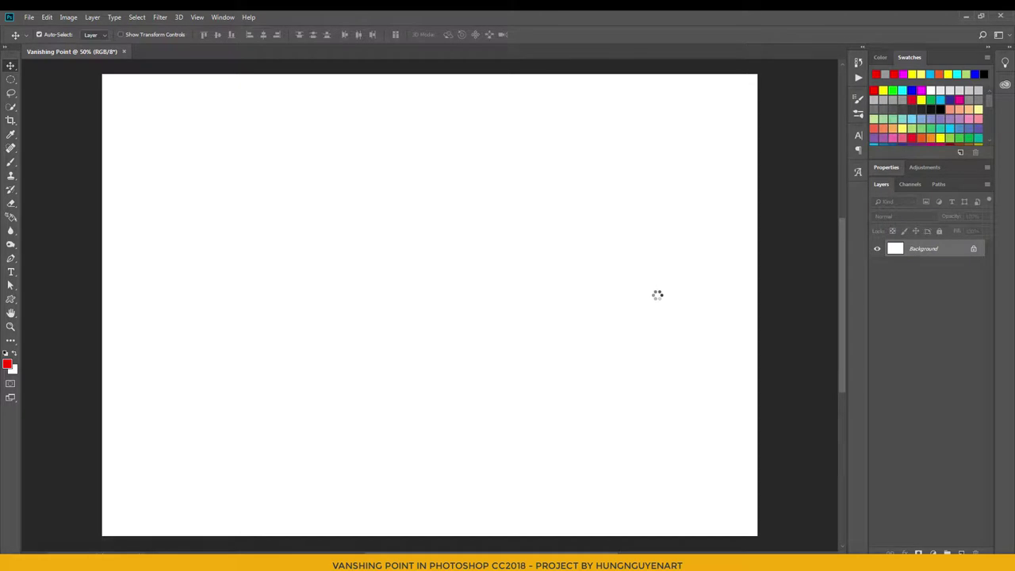
# Step: Scale the placed box 2 photo to fit the page and move it down
pyautogui.scroll(-1, 611, 151)
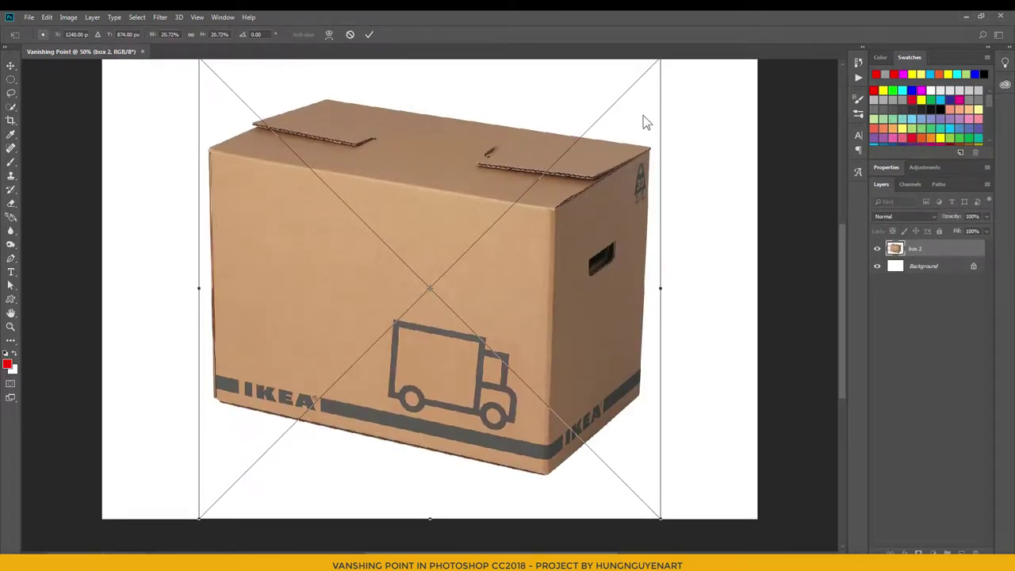
pyautogui.scroll(-2, 584, 252)
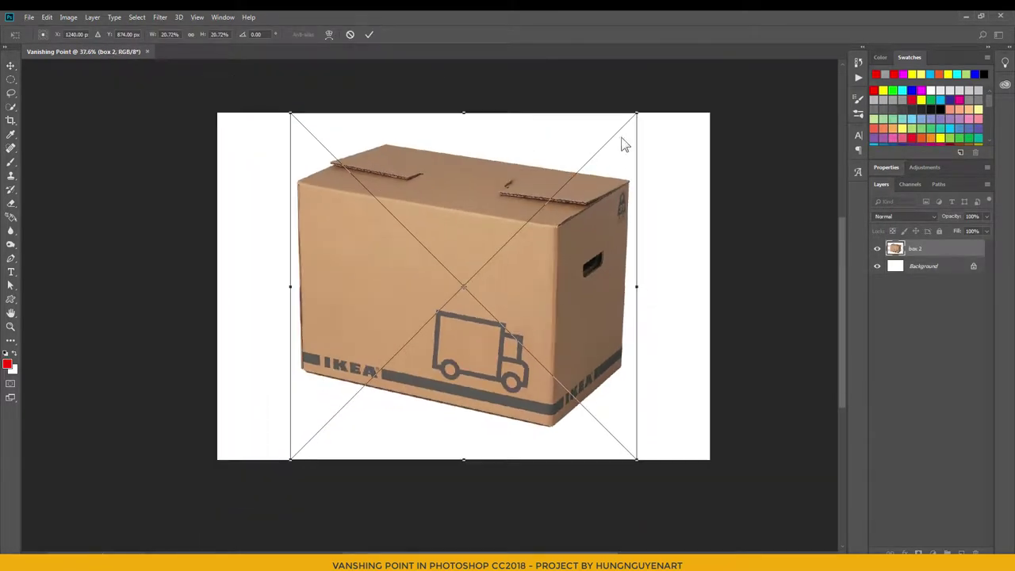
pyautogui.moveTo(636, 113)
pyautogui.mouseDown()
pyautogui.moveTo(593, 154)
pyautogui.moveTo(621, 129)
pyautogui.mouseUp()
pyautogui.press('Return')
pyautogui.scroll(2, 556, 323)
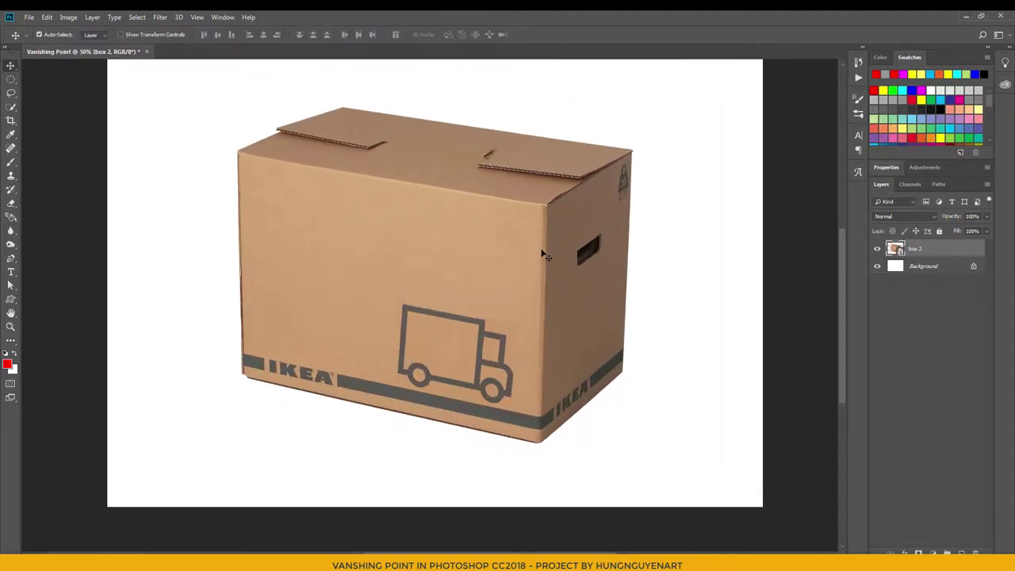
pyautogui.moveTo(539, 251); pyautogui.dragTo(540, 274)
pyautogui.scroll(-1, 536, 293)
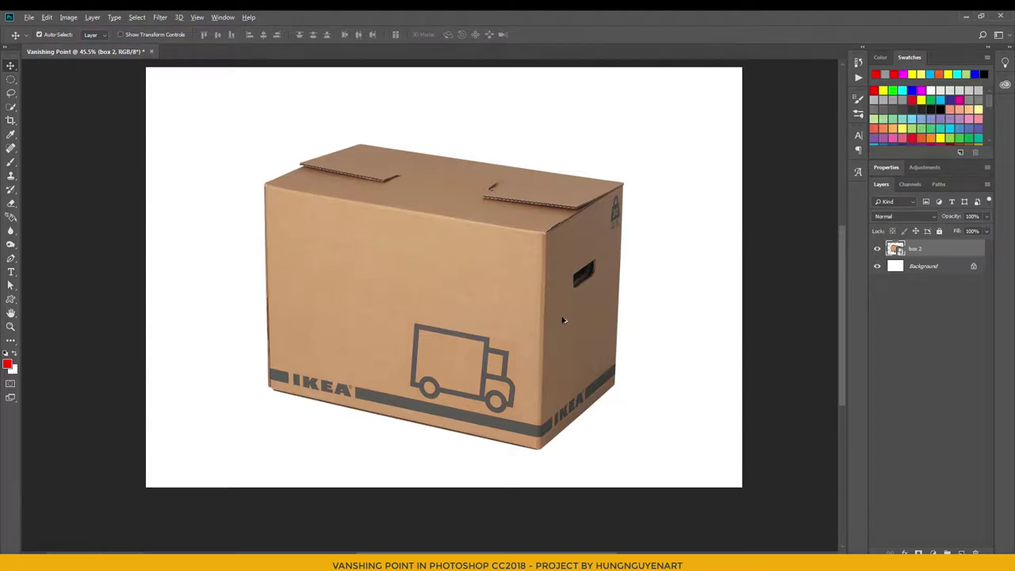
pyautogui.scroll(1, 563, 320)
# Step: Rasterize the box 2 layer, then briefly check the Filter menu
pyautogui.rightClick(947, 253)
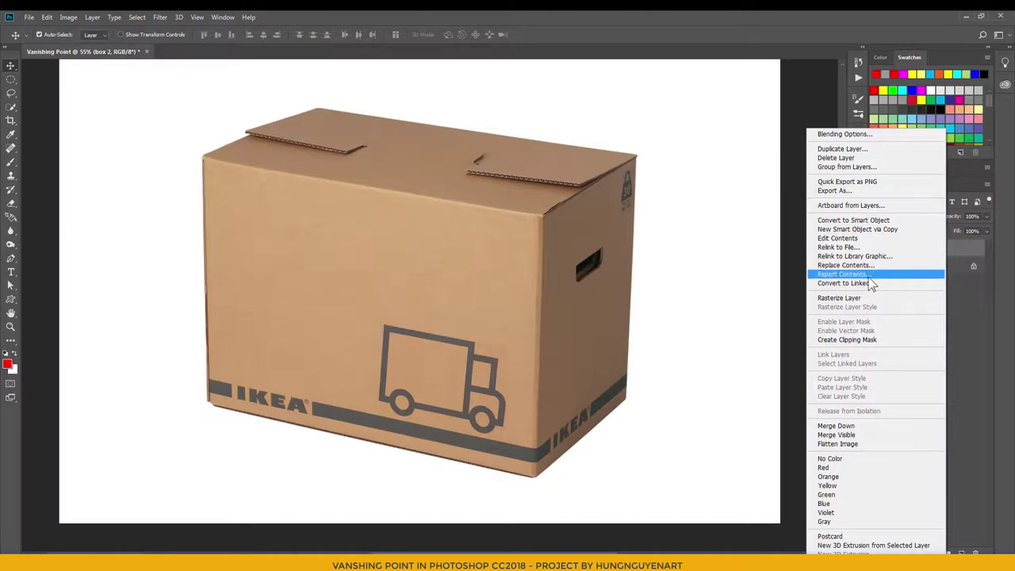
pyautogui.click(849, 298)
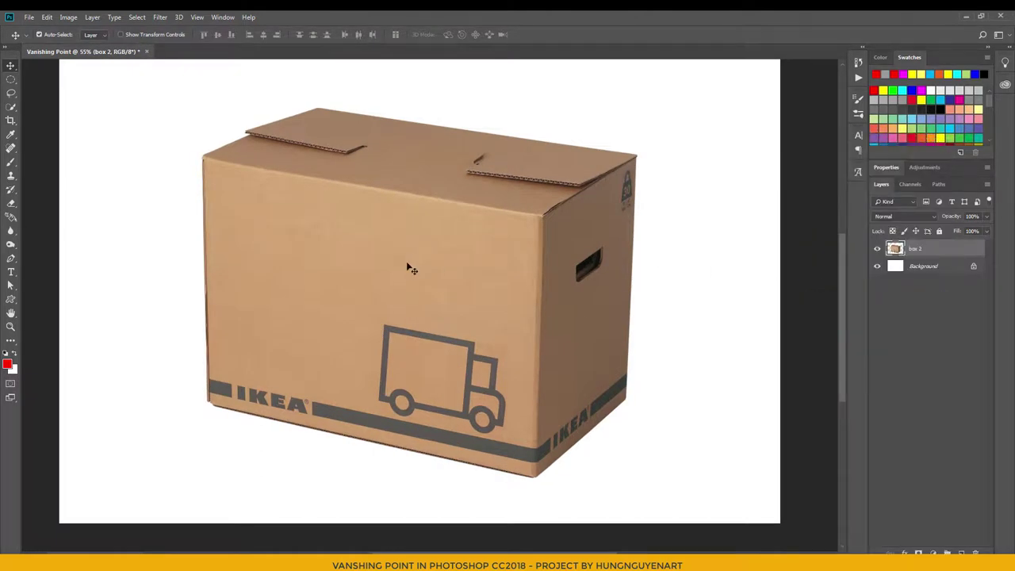
pyautogui.click(160, 17)
pyautogui.click(158, 21)
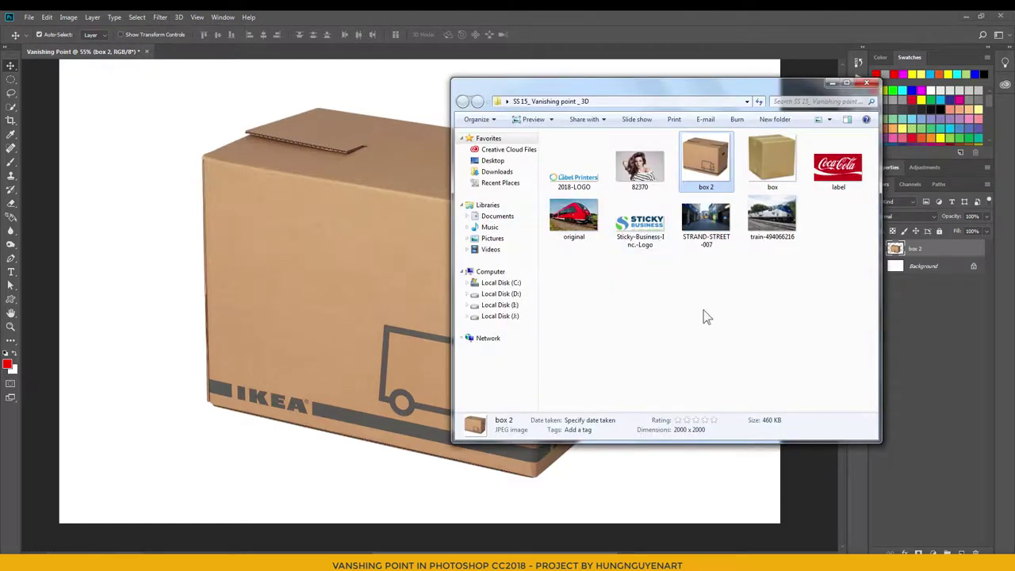
# Step: Place the Sticky Business logo, scaled to about 84%, over the box's front-right area
pyautogui.moveTo(641, 230); pyautogui.dragTo(194, 324)
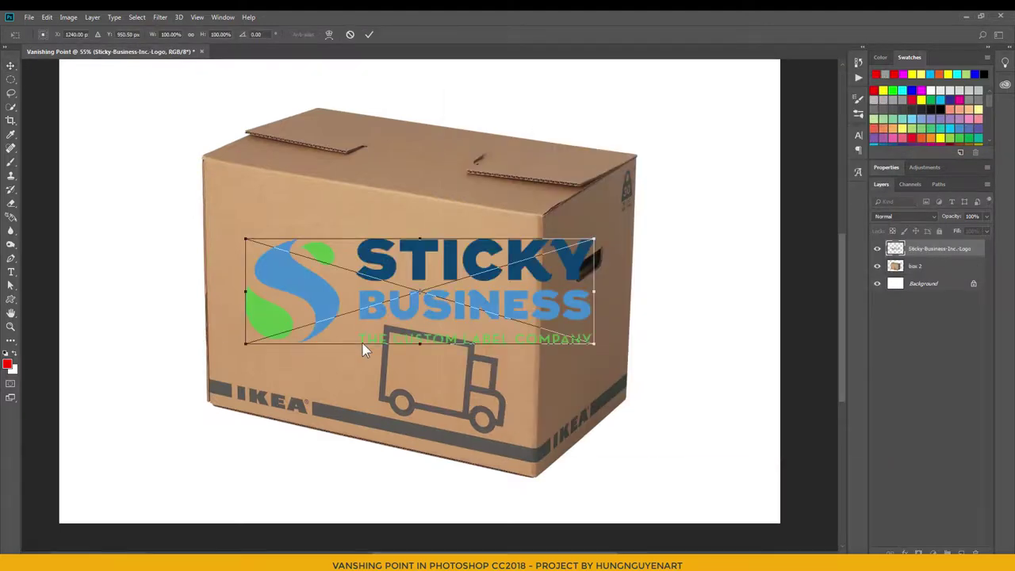
pyautogui.moveTo(488, 308); pyautogui.dragTo(397, 326)
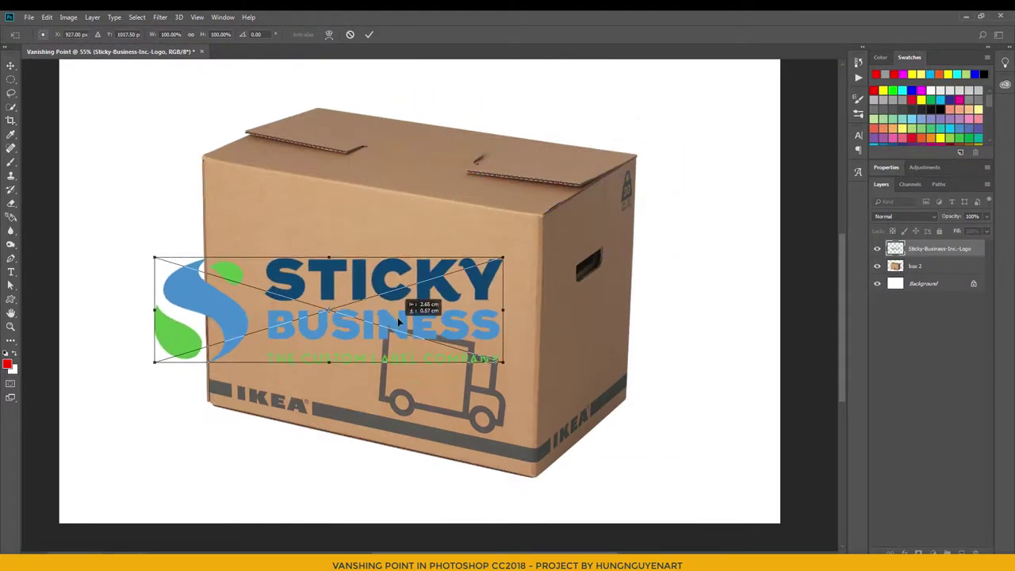
pyautogui.moveTo(503, 258); pyautogui.dragTo(447, 272)
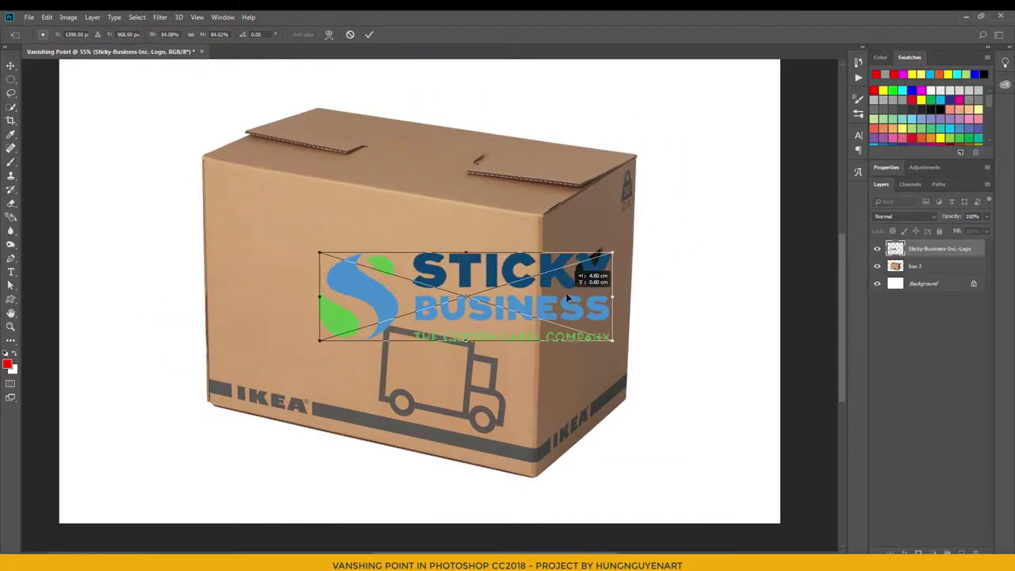
pyautogui.moveTo(399, 321); pyautogui.dragTo(631, 280)
pyautogui.press('Return')
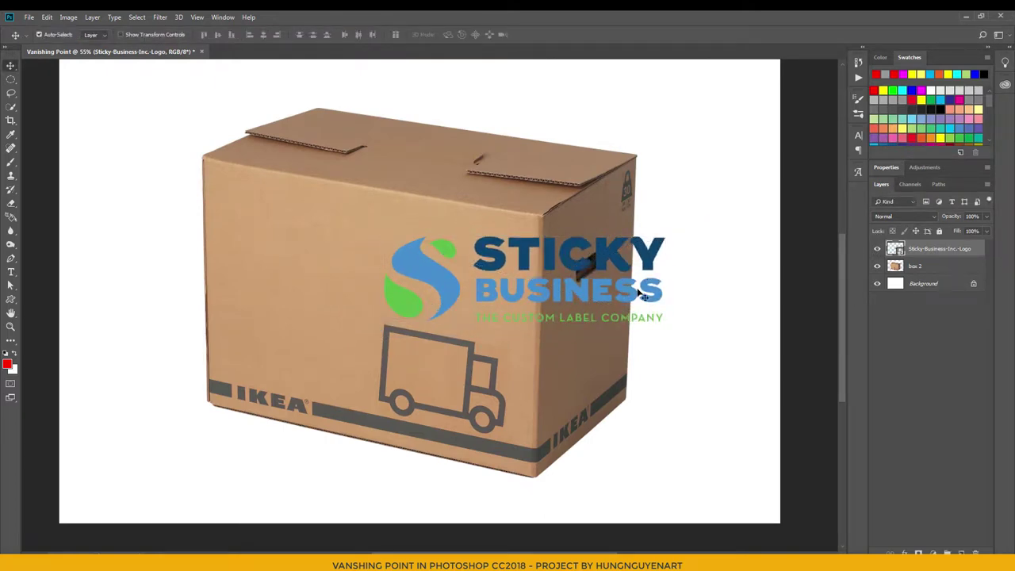
pyautogui.click(916, 266)
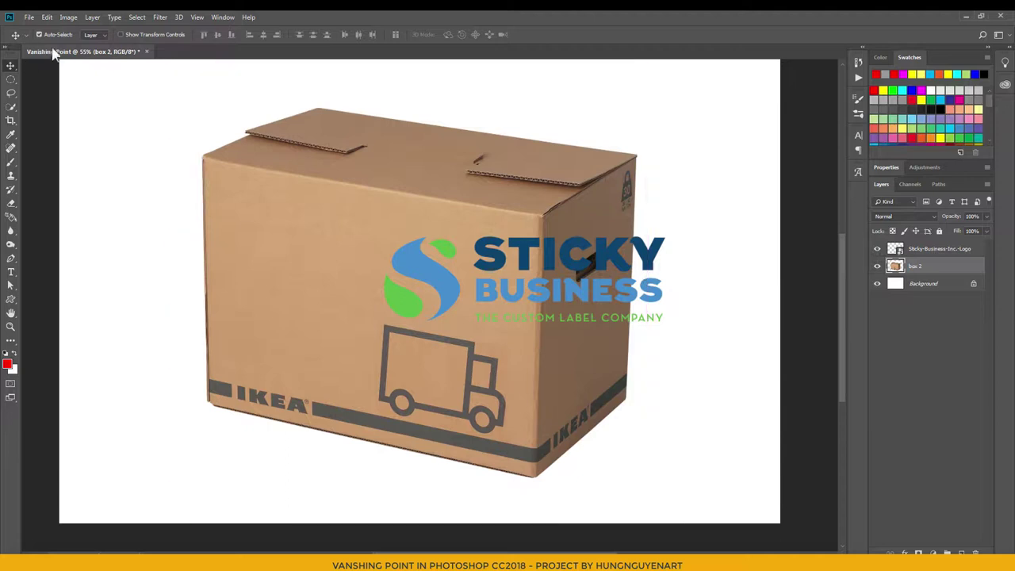
# Step: Move the logo onto the box's front face, copy its selection, then deselect
pyautogui.keyDown('ctrl'); pyautogui.click(530, 257); pyautogui.keyUp('ctrl')
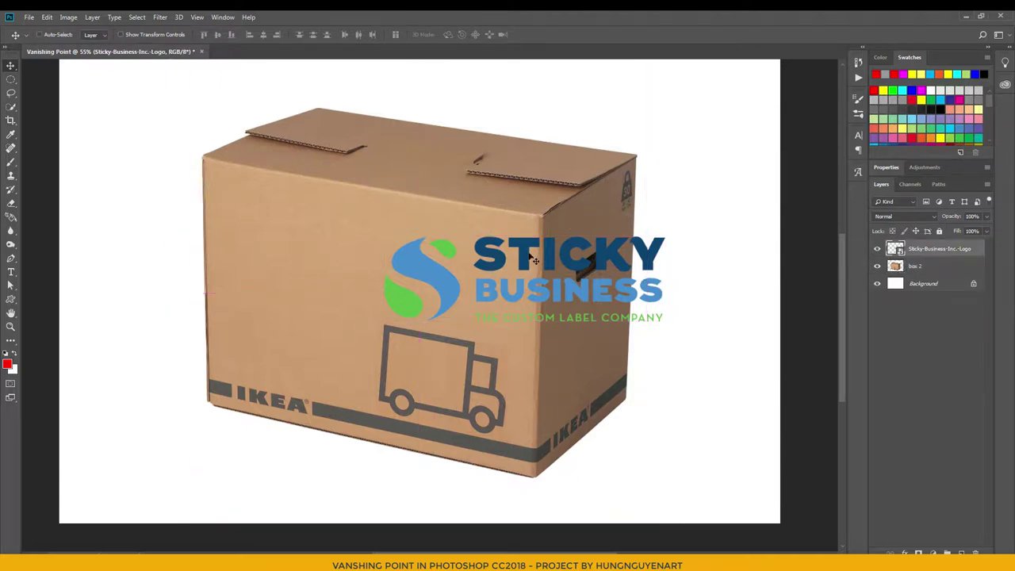
pyautogui.moveTo(530, 257)
pyautogui.mouseDown()
pyautogui.moveTo(320, 248)
pyautogui.moveTo(246, 194)
pyautogui.moveTo(268, 210)
pyautogui.moveTo(416, 199)
pyautogui.moveTo(378, 141)
pyautogui.moveTo(373, 228)
pyautogui.mouseUp()
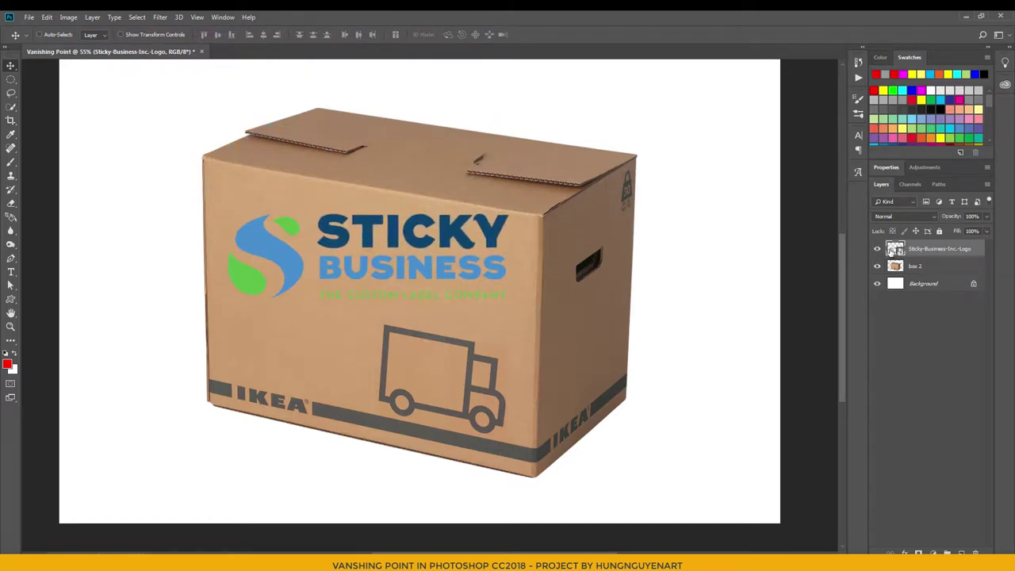
pyautogui.keyDown('ctrl'); pyautogui.click(895, 249); pyautogui.keyUp('ctrl')
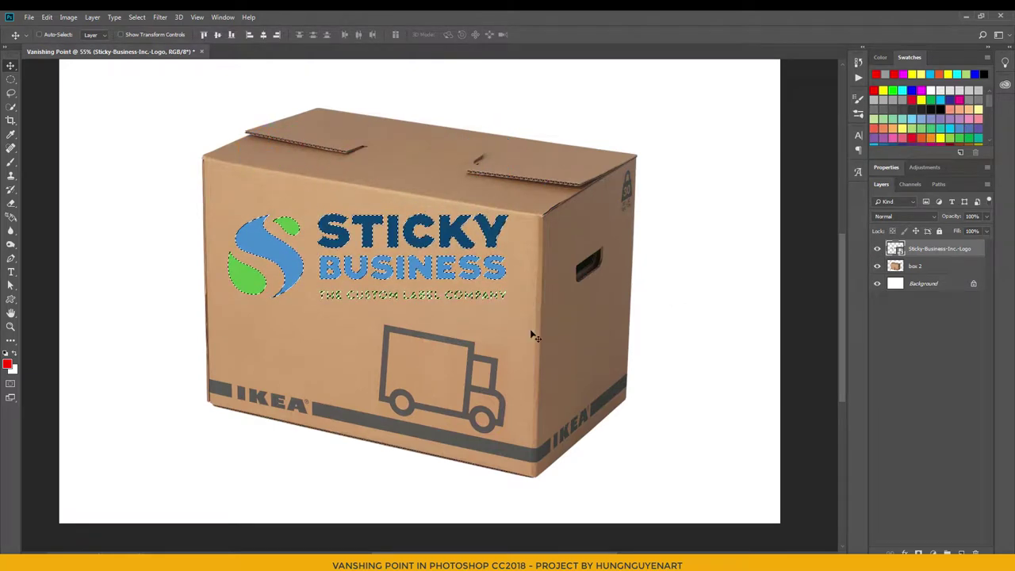
pyautogui.scroll(1, 530, 330)
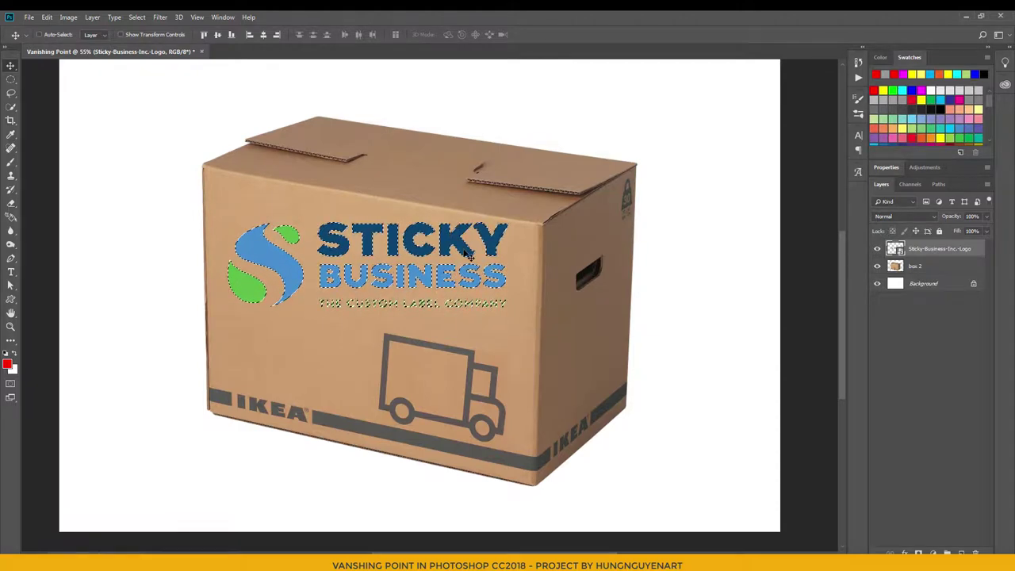
pyautogui.click(47, 16)
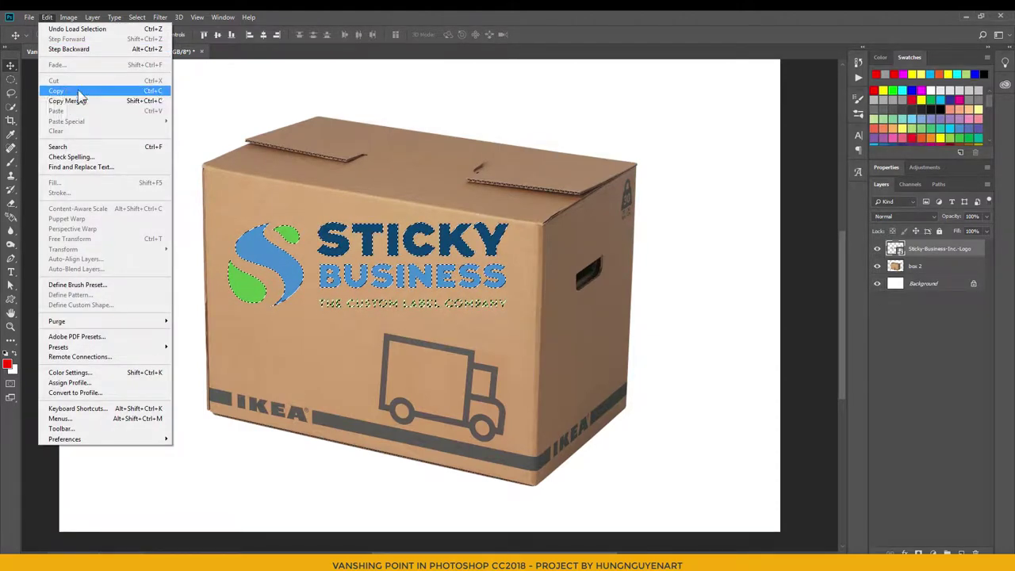
pyautogui.click(79, 92)
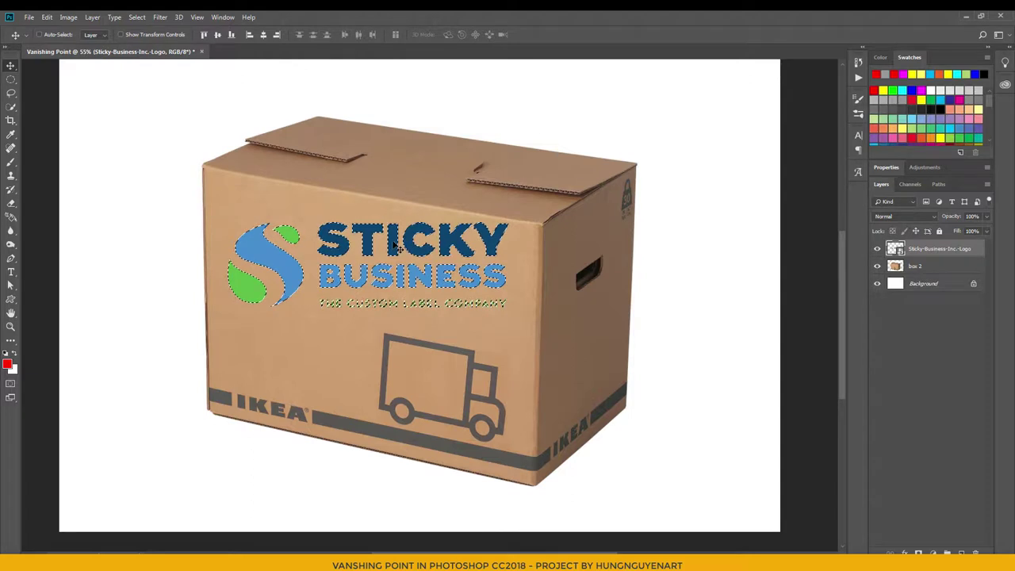
pyautogui.click(137, 17)
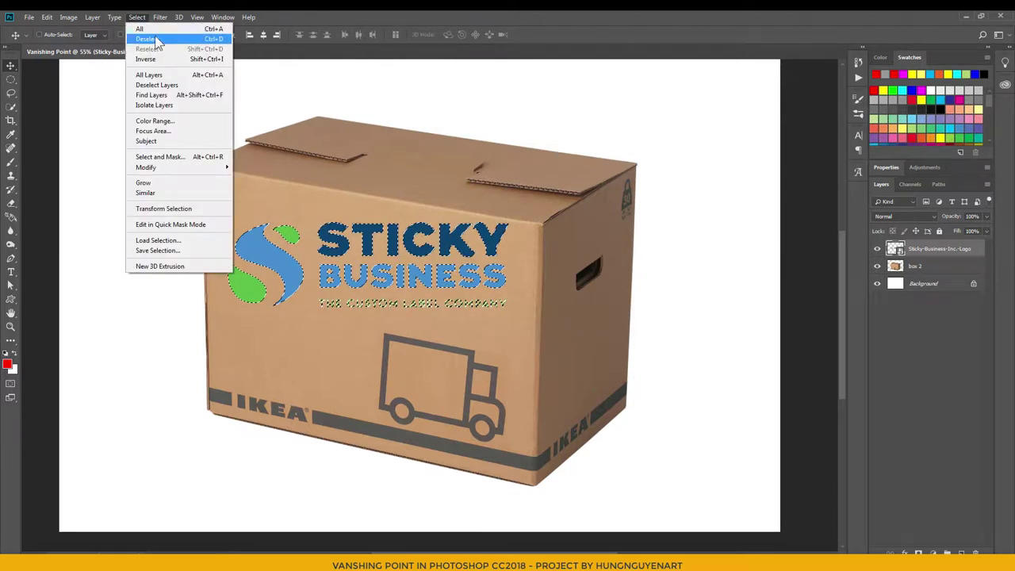
pyautogui.click(151, 38)
# Step: Hide the logo layer and add a new empty Layer 1 above box 2
pyautogui.click(878, 249)
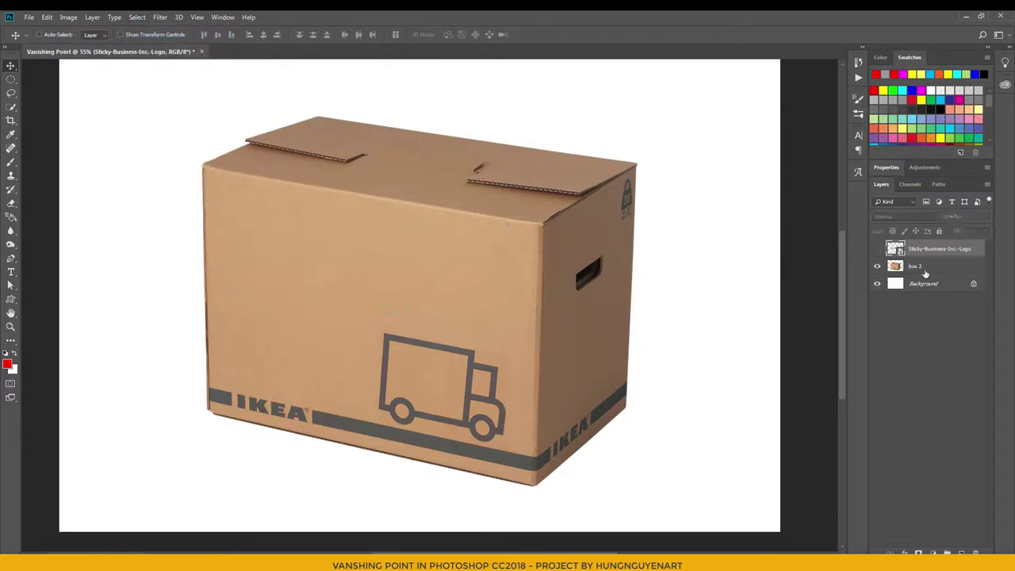
pyautogui.click(924, 268)
pyautogui.hotkey('ctrl', 'alt', 'shift', 'n')
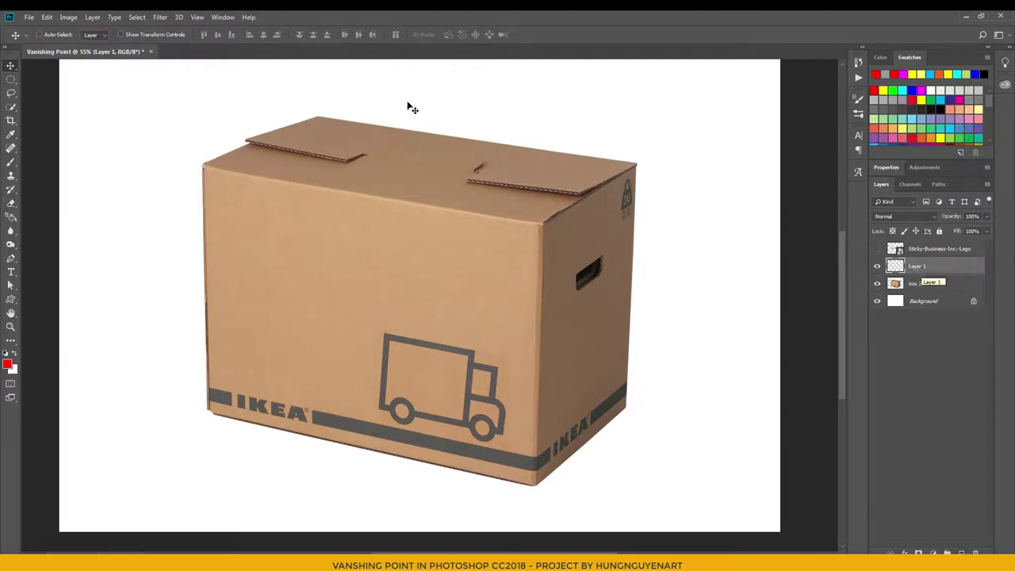
pyautogui.click(160, 16)
# Step: In Vanishing Point, draw a plane through the box's four front corners and refine them
pyautogui.click(180, 115)
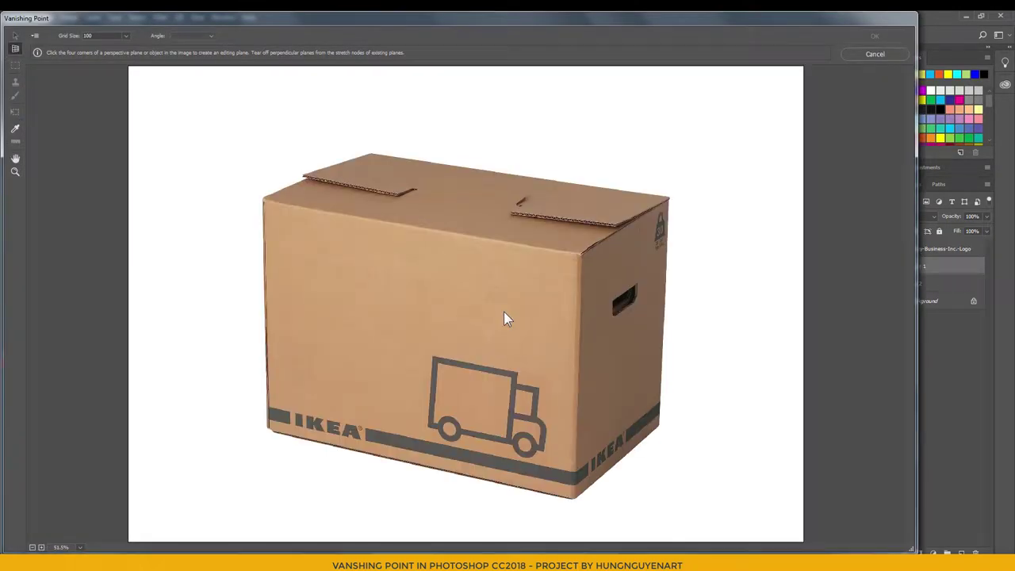
pyautogui.hotkey('ctrl', '+')
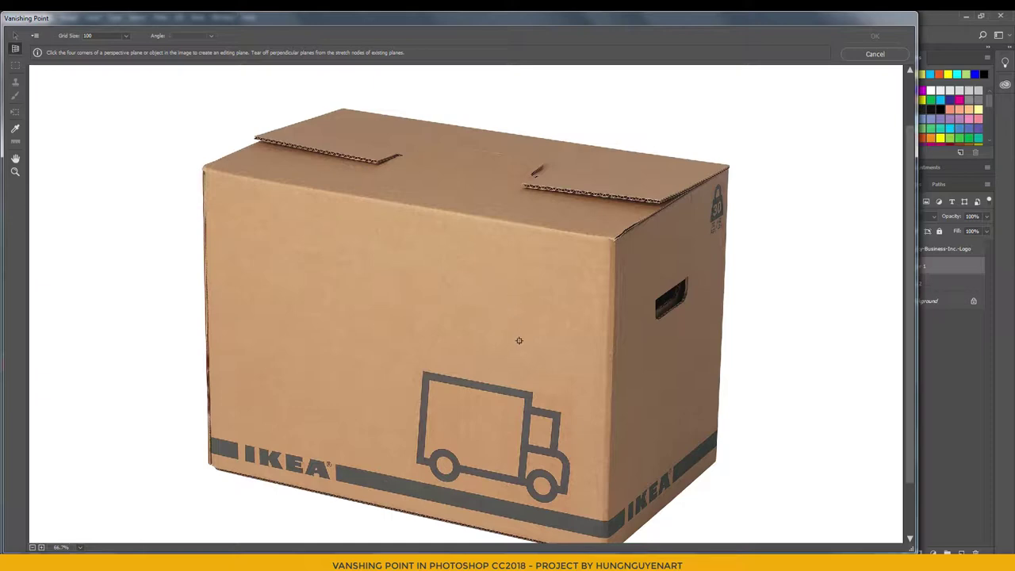
pyautogui.moveTo(519, 366); pyautogui.dragTo(516, 335)
pyautogui.press('c')
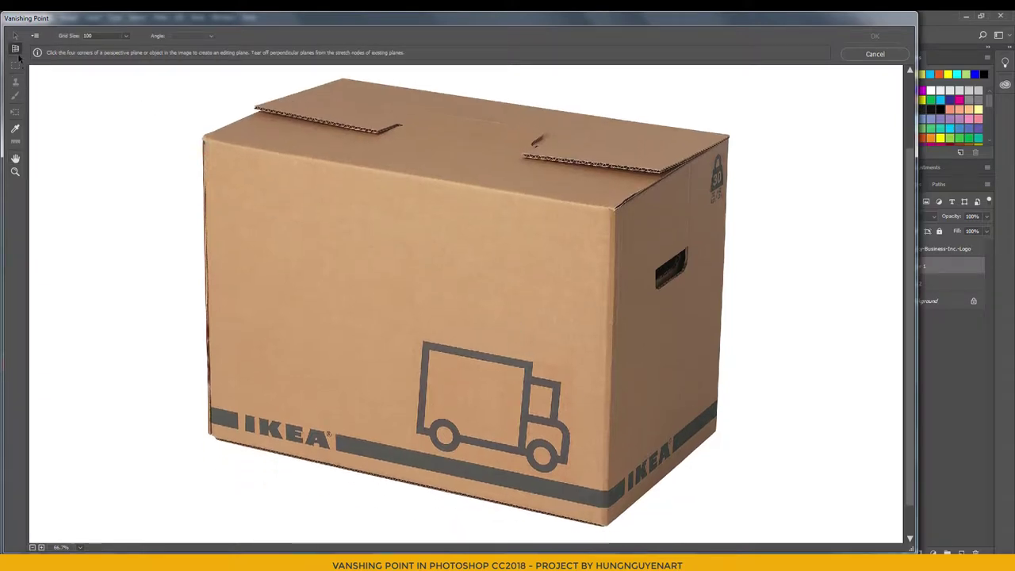
pyautogui.click(203, 138)
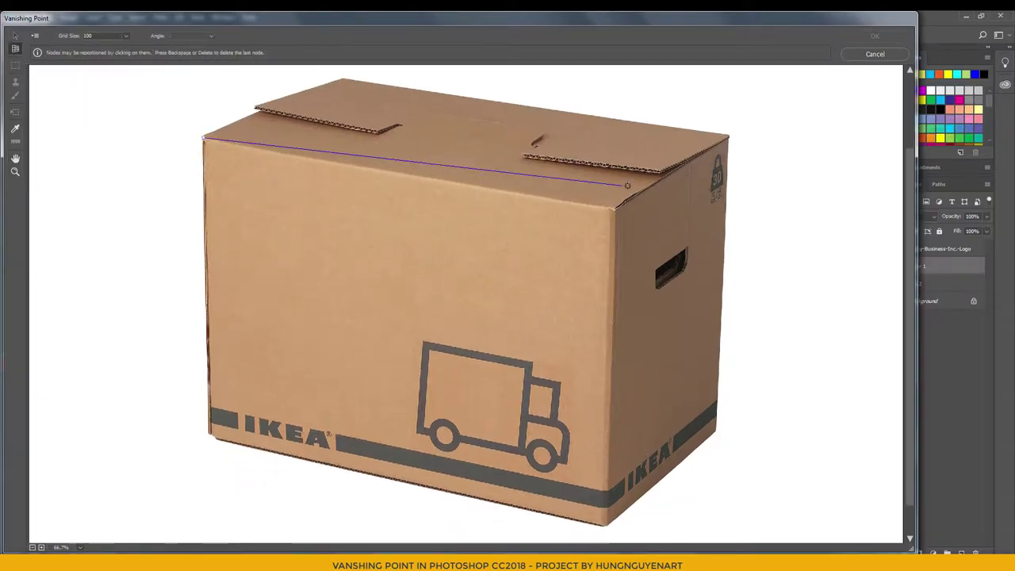
pyautogui.click(615, 208)
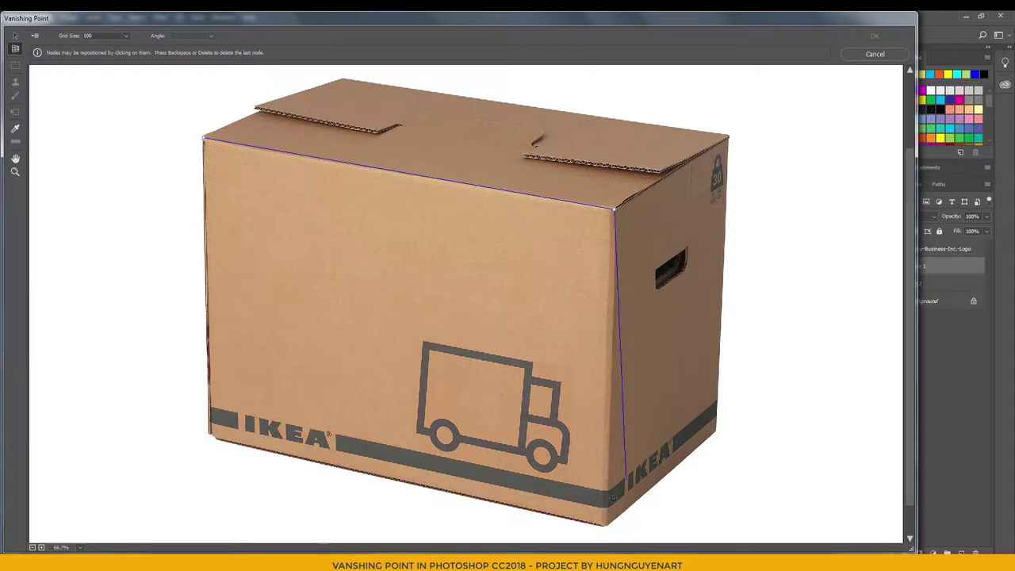
pyautogui.click(607, 523)
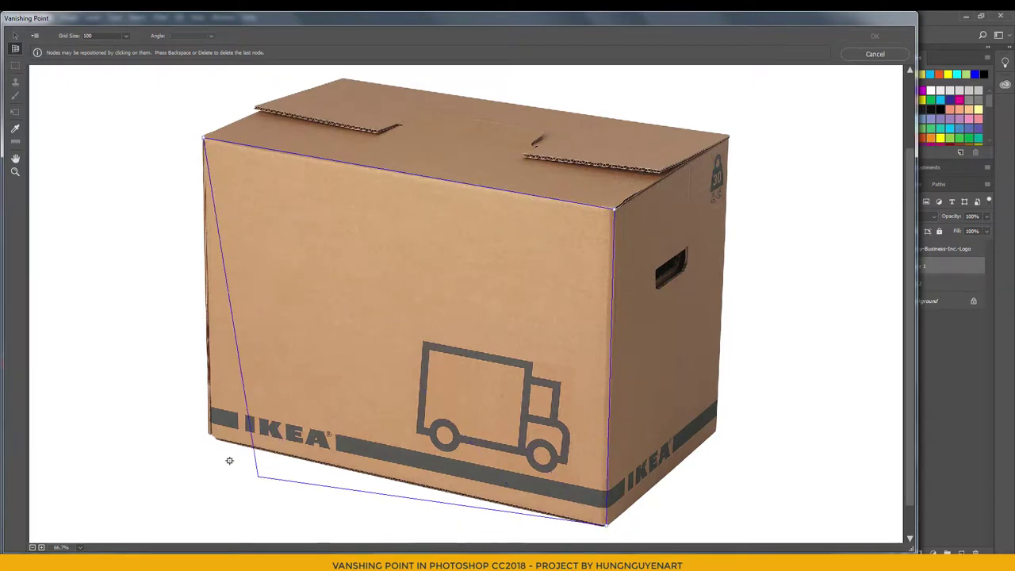
pyautogui.click(211, 435)
pyautogui.moveTo(211, 435); pyautogui.dragTo(213, 438)
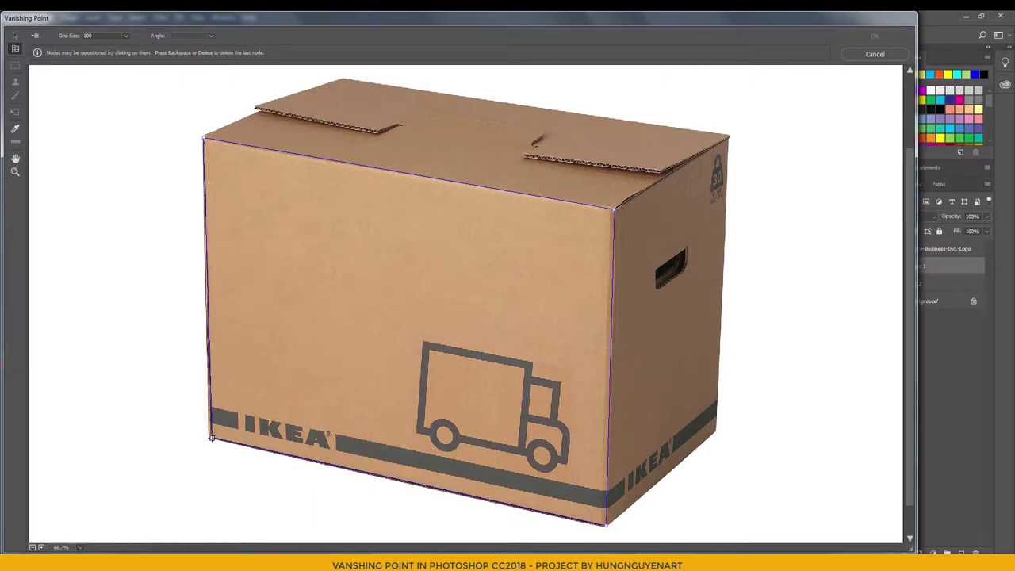
pyautogui.moveTo(211, 437); pyautogui.dragTo(211, 438)
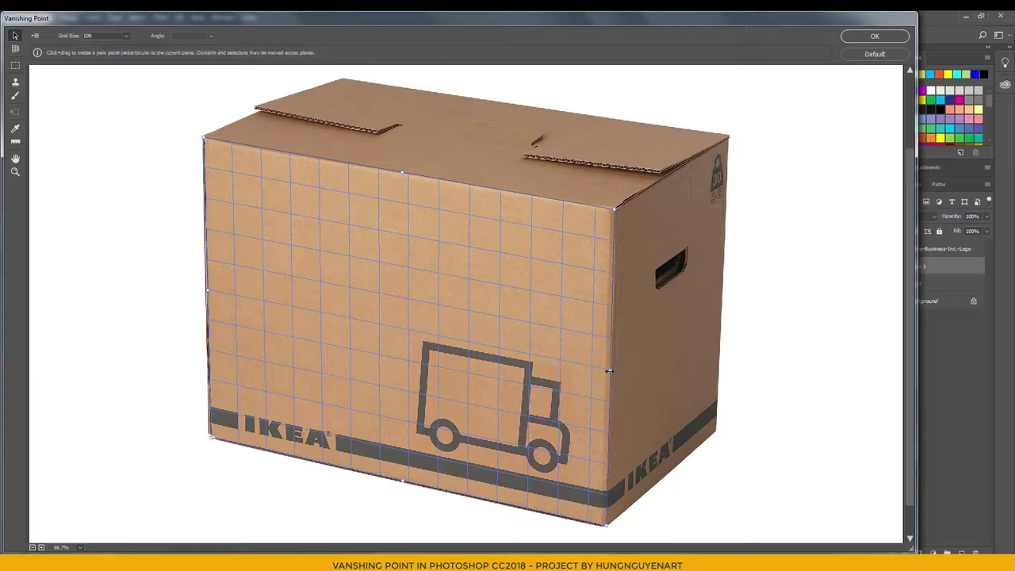
# Step: Ctrl-drag a perpendicular plane off the front plane and fit its corners to the box's right side
pyautogui.press('ctrl')
pyautogui.moveTo(610, 373); pyautogui.dragTo(743, 312)
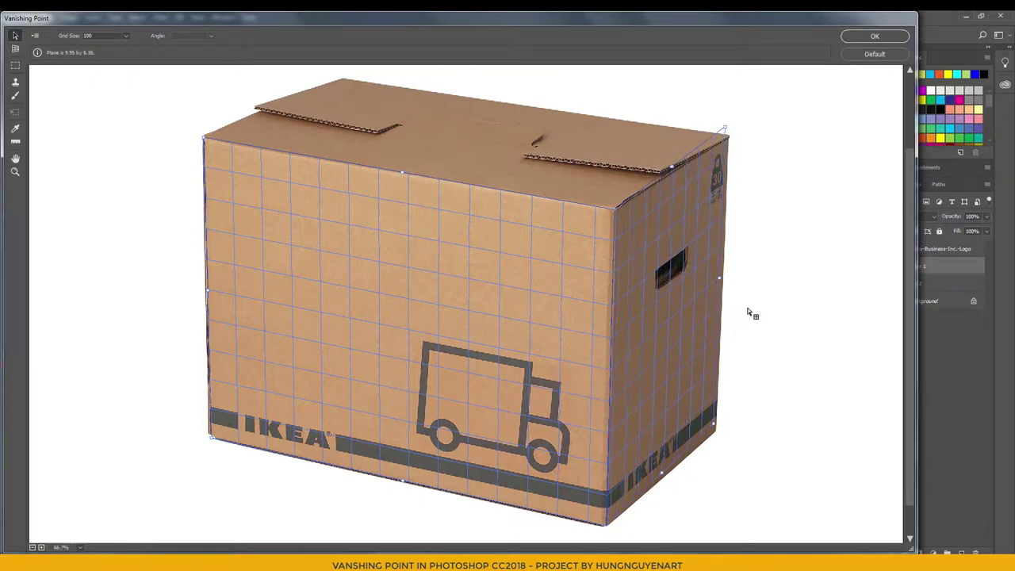
pyautogui.moveTo(742, 310); pyautogui.dragTo(750, 311)
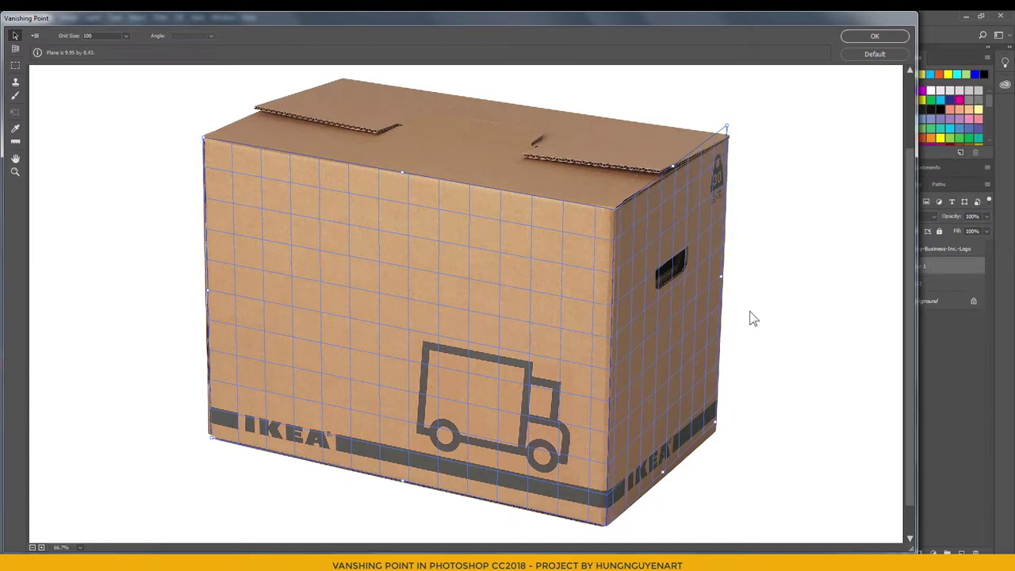
pyautogui.hotkey('ctrl', 'z')
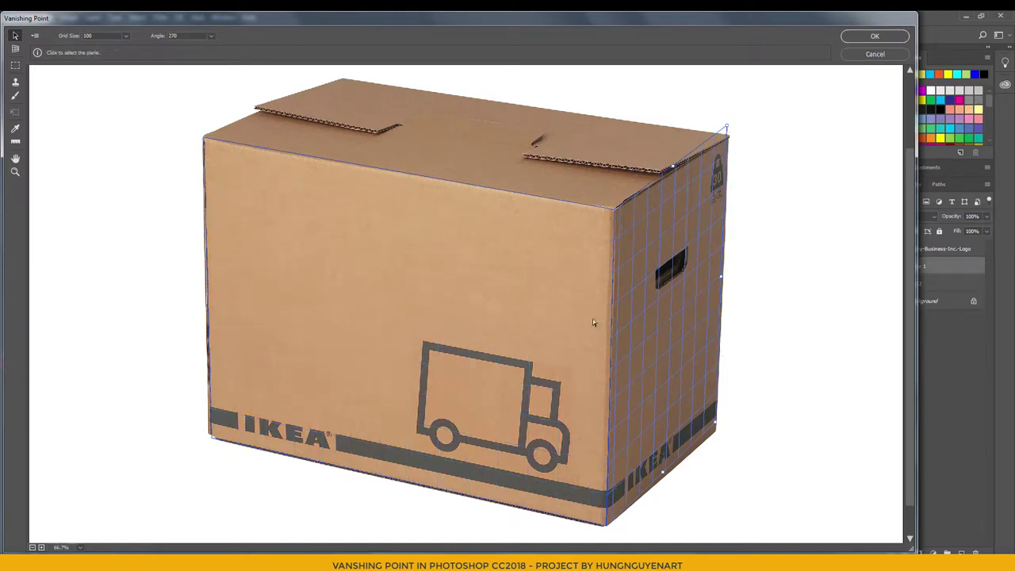
pyautogui.click(672, 341)
pyautogui.moveTo(730, 129)
pyautogui.mouseDown()
pyautogui.moveTo(730, 148)
pyautogui.moveTo(729, 139)
pyautogui.mouseUp()
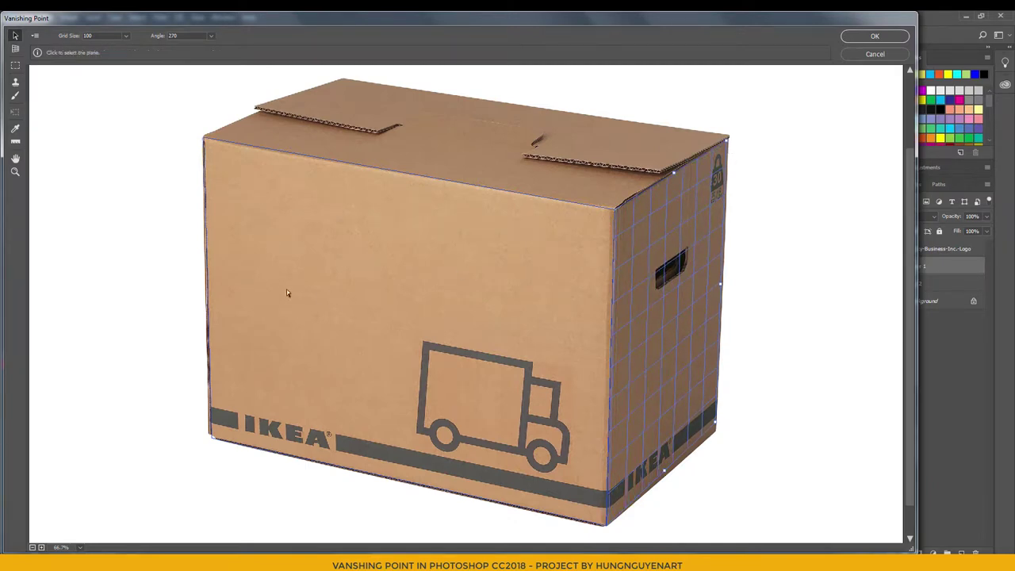
pyautogui.moveTo(717, 424); pyautogui.dragTo(719, 432)
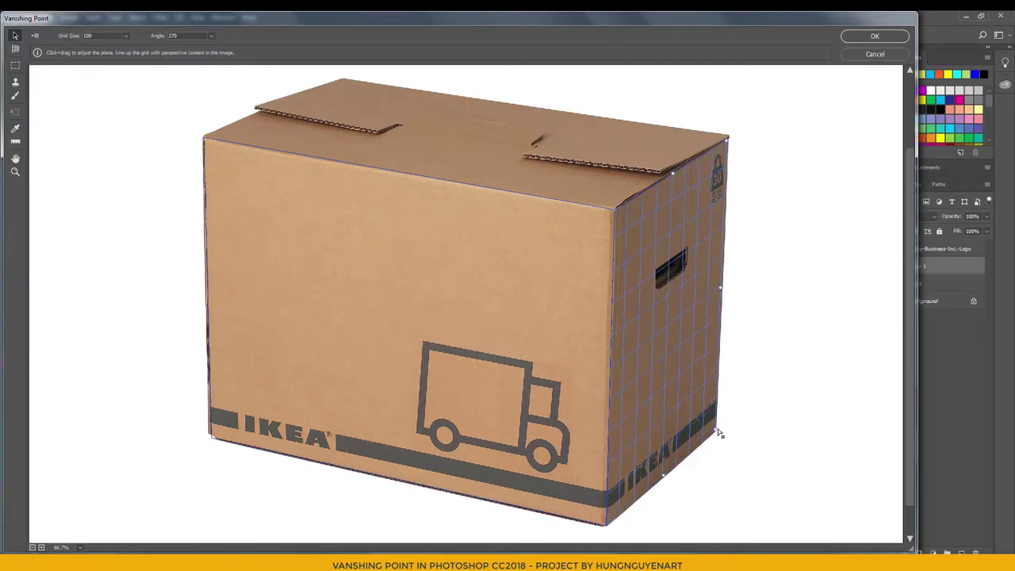
pyautogui.click(460, 415)
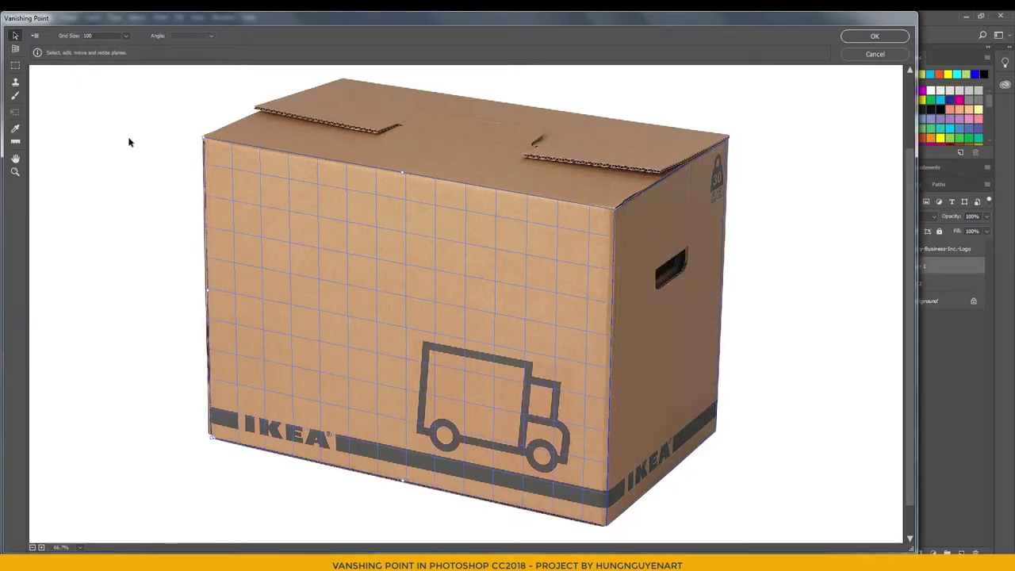
pyautogui.click(97, 123)
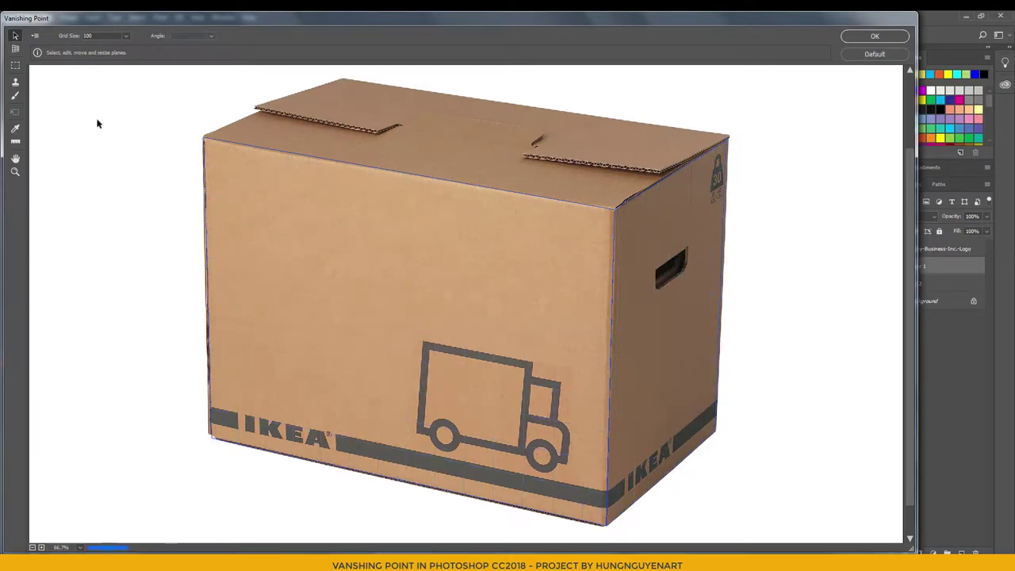
# Step: Paste the logo, scale it, wrap it around the box's front-right corner, and apply
pyautogui.press('m')
pyautogui.hotkey('ctrl', 'v')
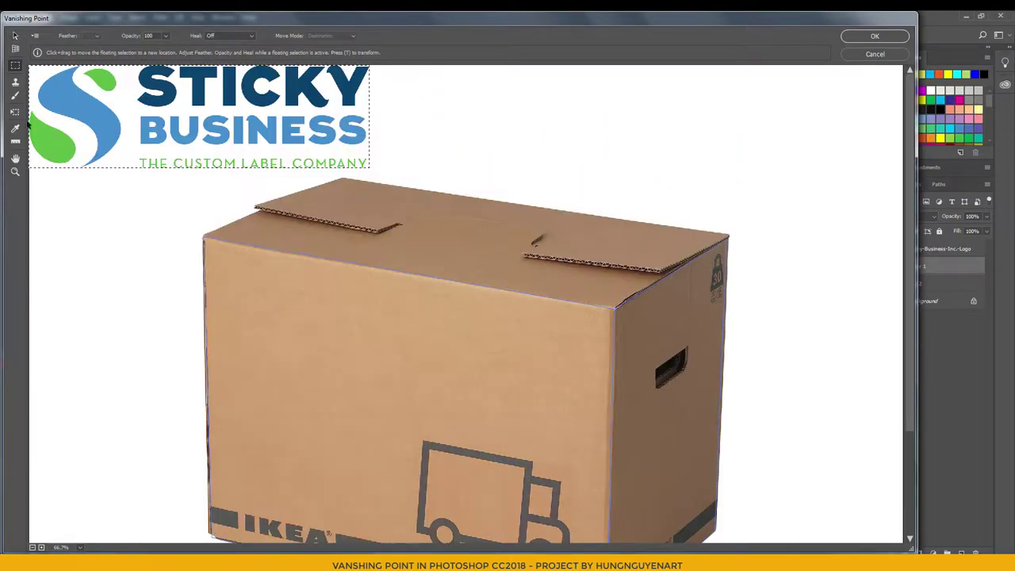
pyautogui.click(15, 111)
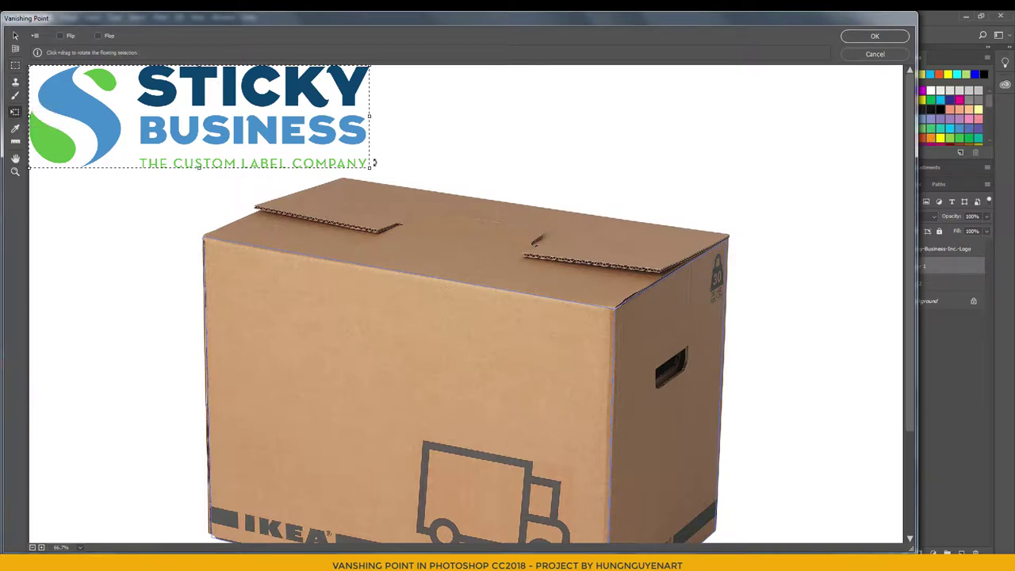
pyautogui.moveTo(368, 168); pyautogui.dragTo(295, 145)
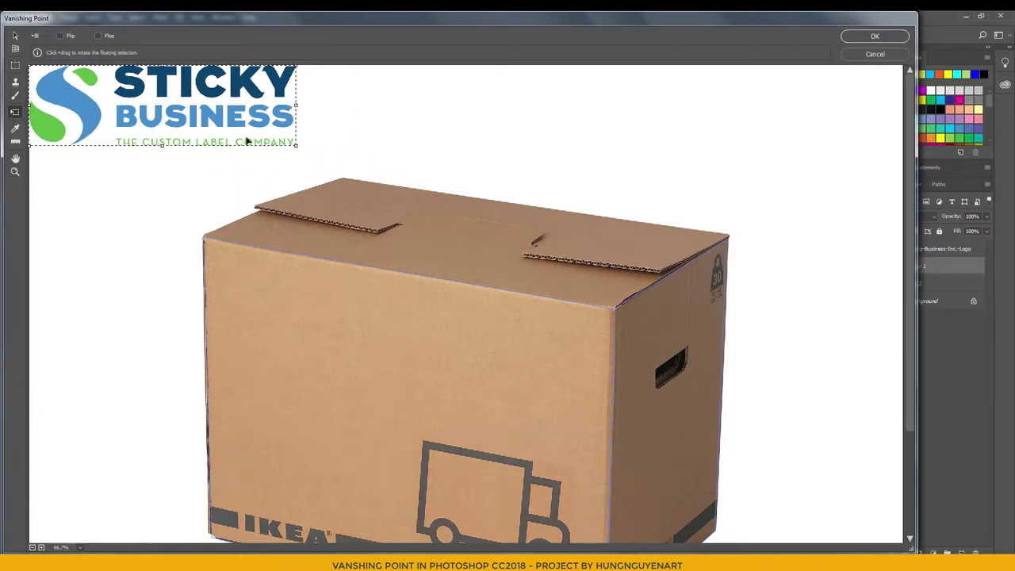
pyautogui.moveTo(208, 93)
pyautogui.mouseDown()
pyautogui.moveTo(647, 355)
pyautogui.moveTo(628, 342)
pyautogui.mouseUp()
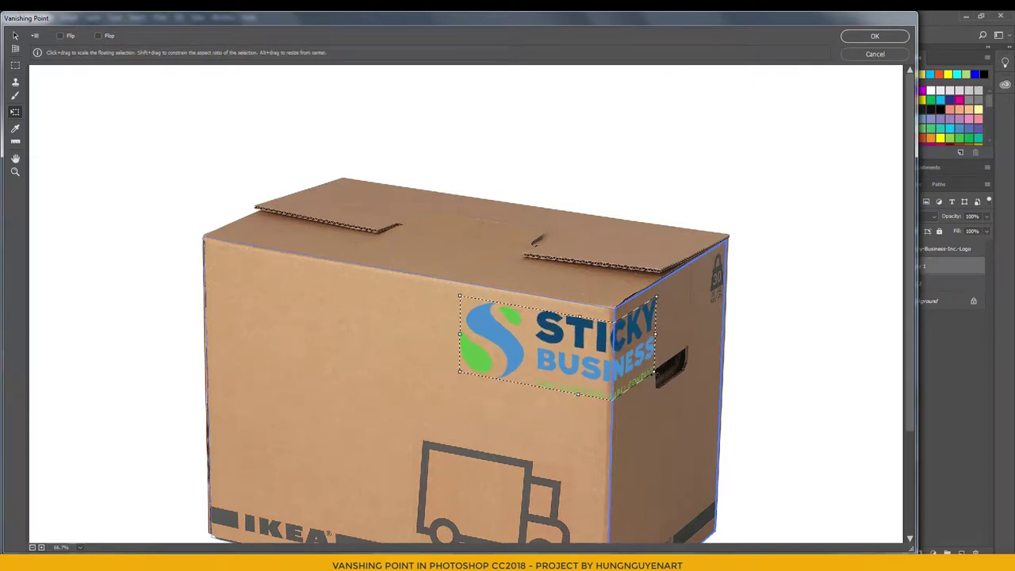
pyautogui.moveTo(671, 370)
pyautogui.mouseDown()
pyautogui.moveTo(656, 372)
pyautogui.moveTo(646, 341)
pyautogui.mouseUp()
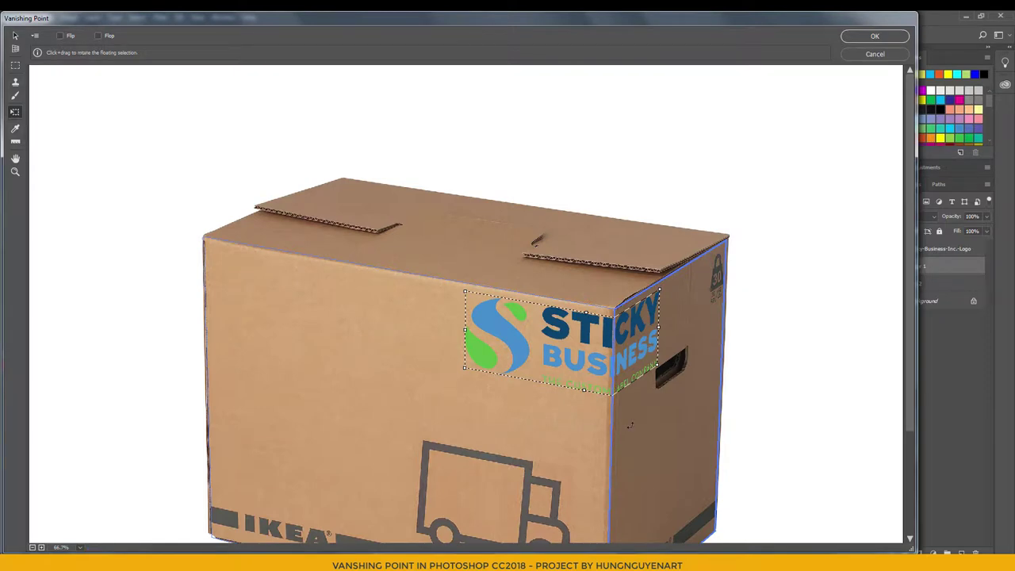
pyautogui.click(890, 37)
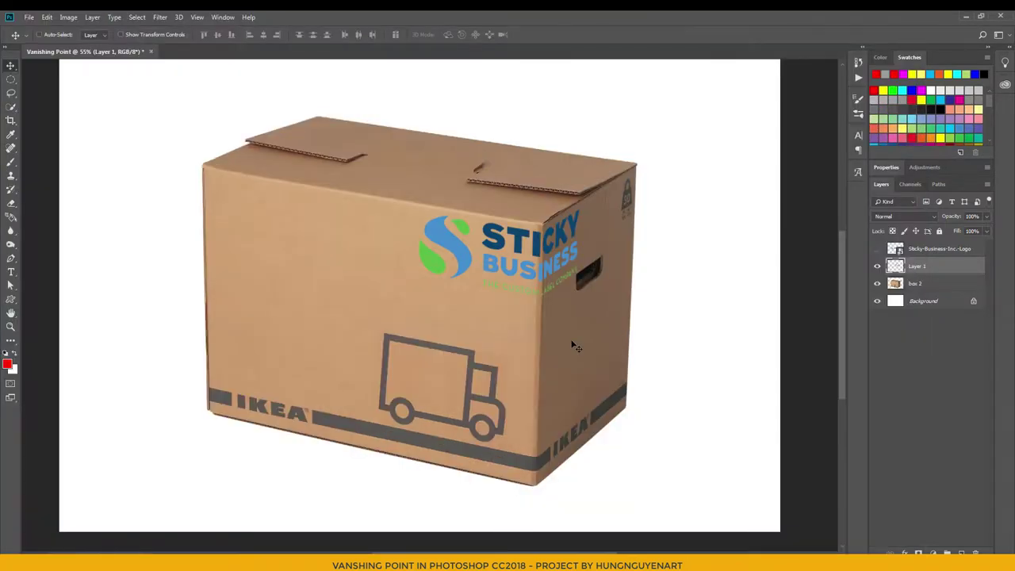
# Step: Toggle the logo layers' visibility to compare the box with and without the logo
pyautogui.scroll(3, 542, 265)
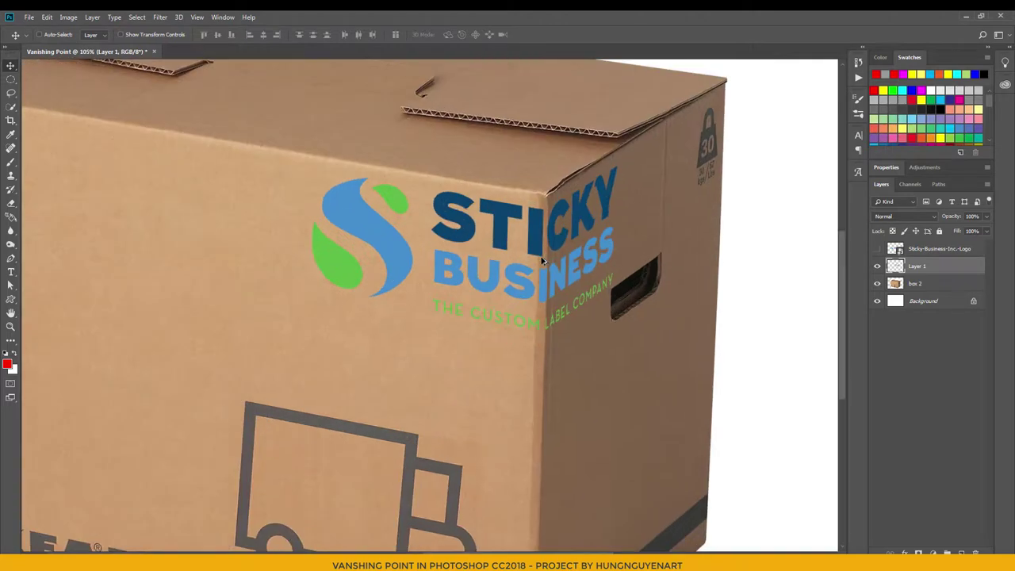
pyautogui.click(878, 268)
pyautogui.click(877, 267)
pyautogui.click(877, 267)
pyautogui.click(877, 249)
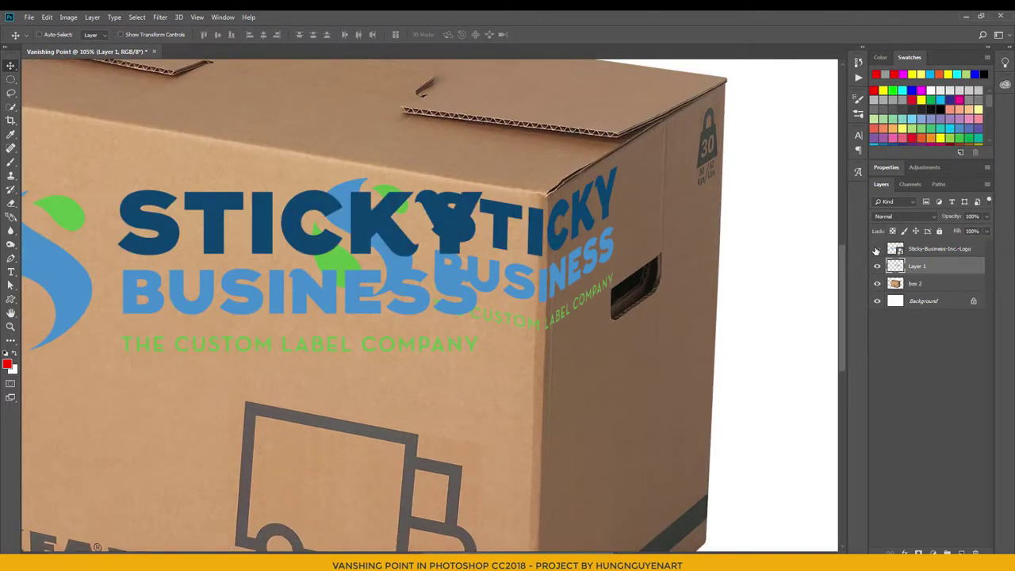
pyautogui.click(876, 249)
pyautogui.click(877, 267)
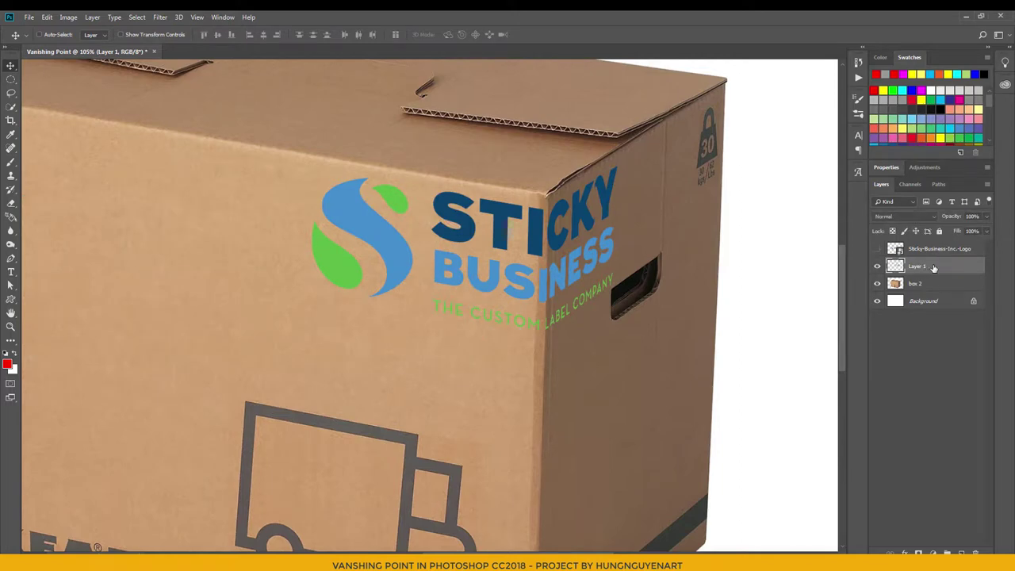
# Step: Try Overlay, Darken, Lighten and other blend modes on Layer 1, settling on Overlay
pyautogui.click(901, 216)
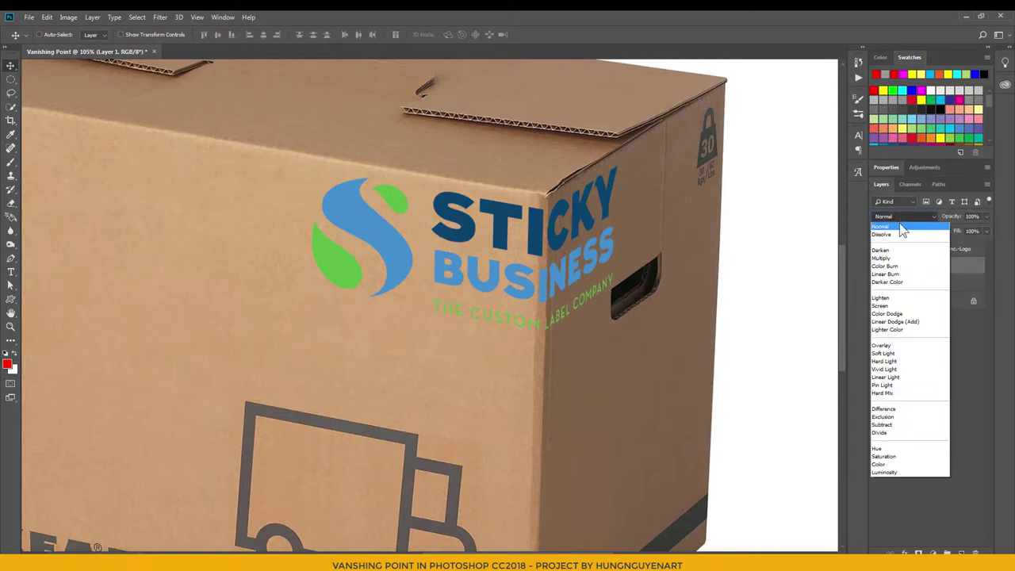
pyautogui.click(889, 346)
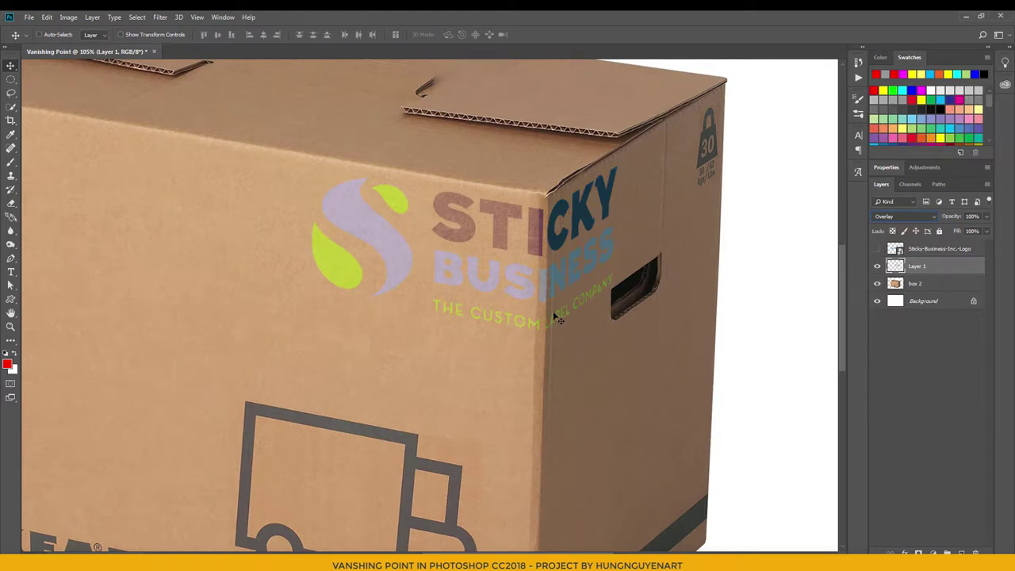
pyautogui.hotkey('alt', 'shift', 'k')
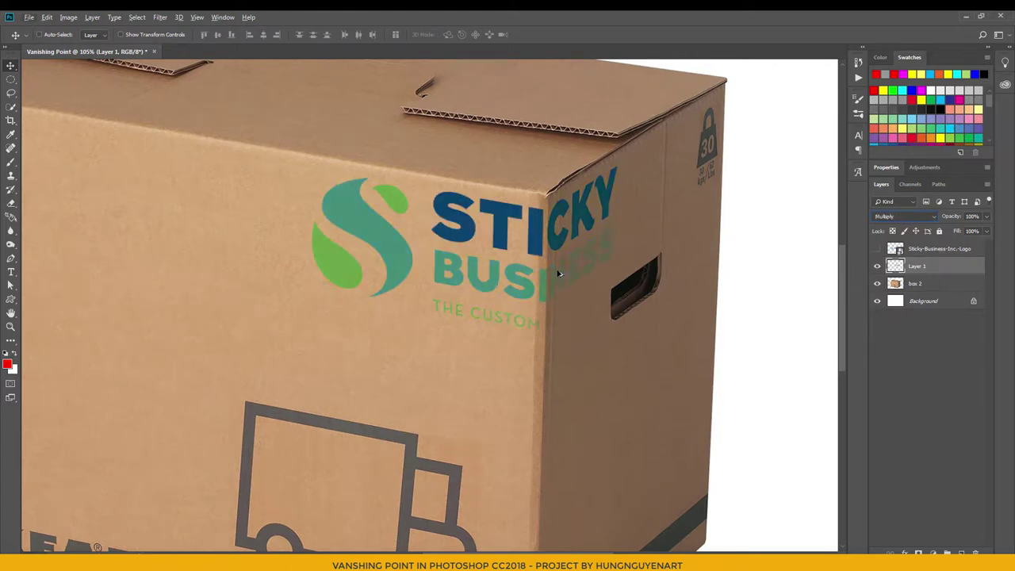
pyautogui.hotkey('shift', '+')
pyautogui.hotkey('shift', '+')
pyautogui.hotkey('shift', '+')
pyautogui.hotkey('shift', '+')
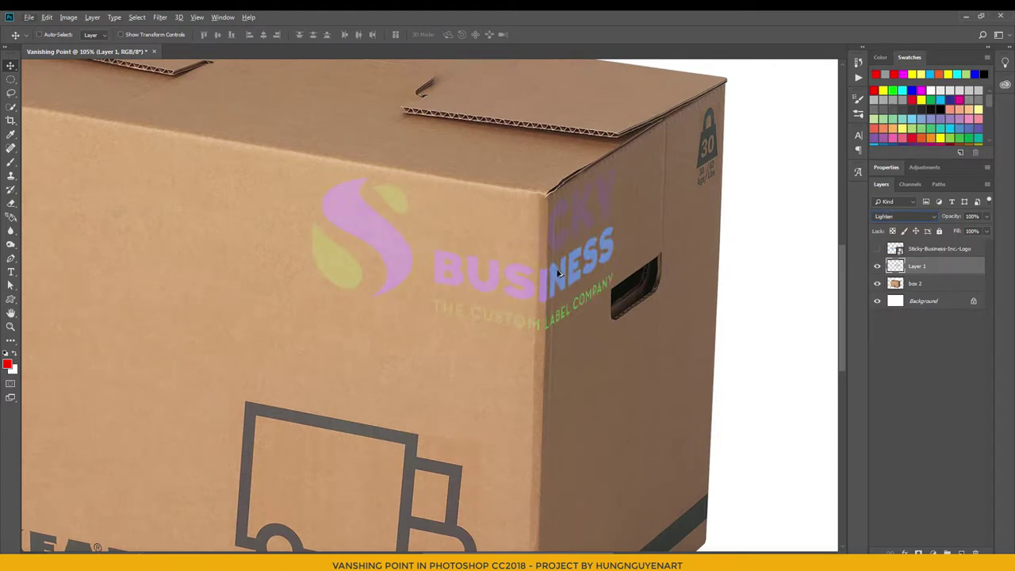
pyautogui.hotkey('shift', '+')
pyautogui.hotkey('shift', '+')
pyautogui.hotkey('shift', '+')
pyautogui.hotkey('shift', '+')
pyautogui.hotkey('shift', '+')
pyautogui.hotkey('shift', '+')
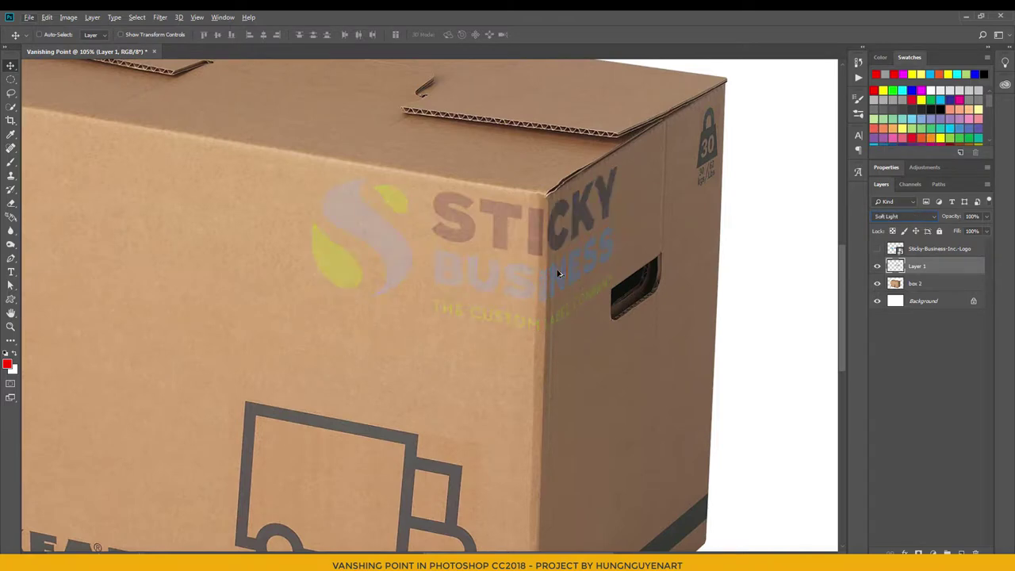
pyautogui.hotkey('shift', '-')
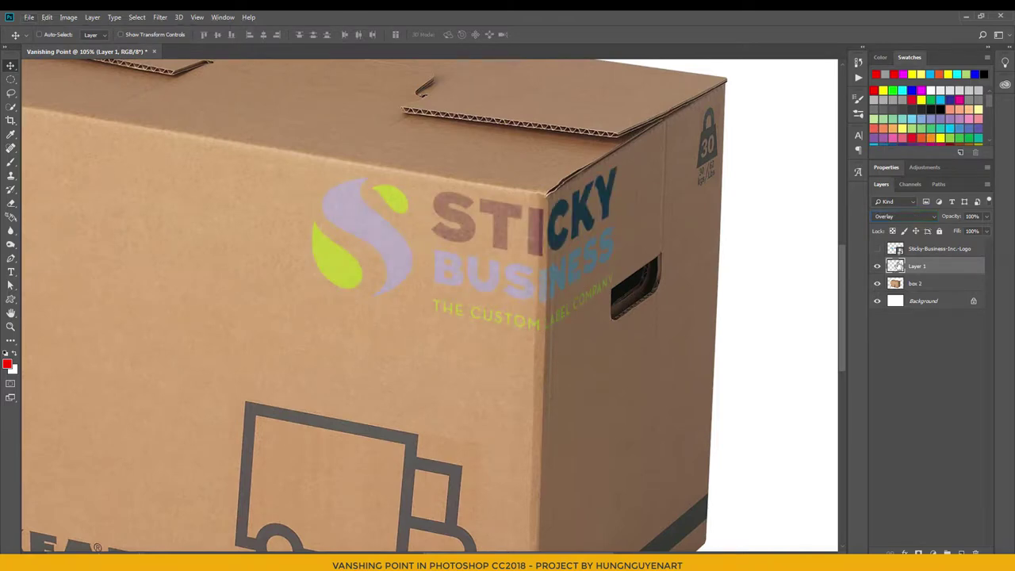
pyautogui.scroll(4, 576, 321)
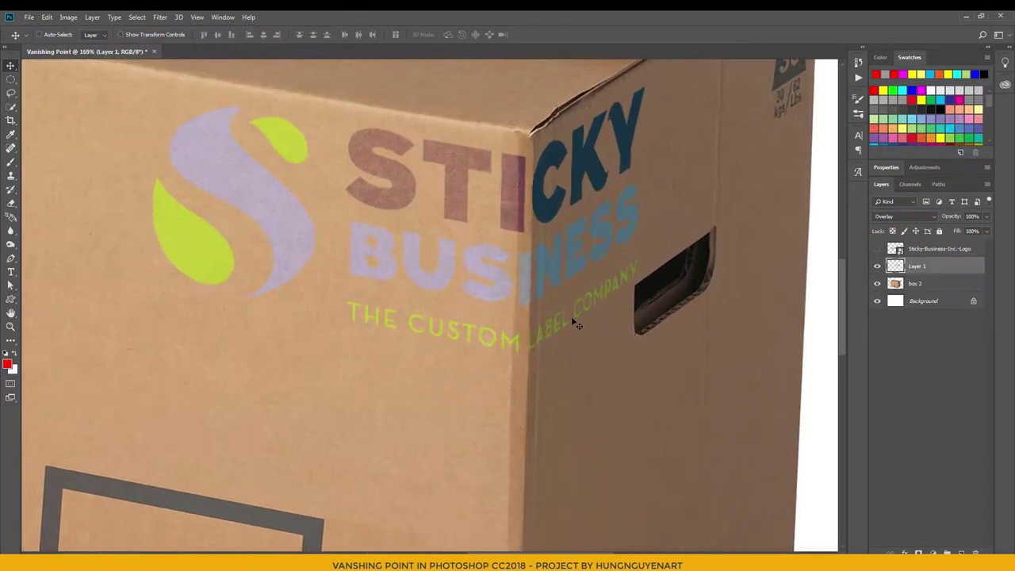
pyautogui.scroll(4, 492, 262)
pyautogui.moveTo(467, 202); pyautogui.dragTo(493, 218)
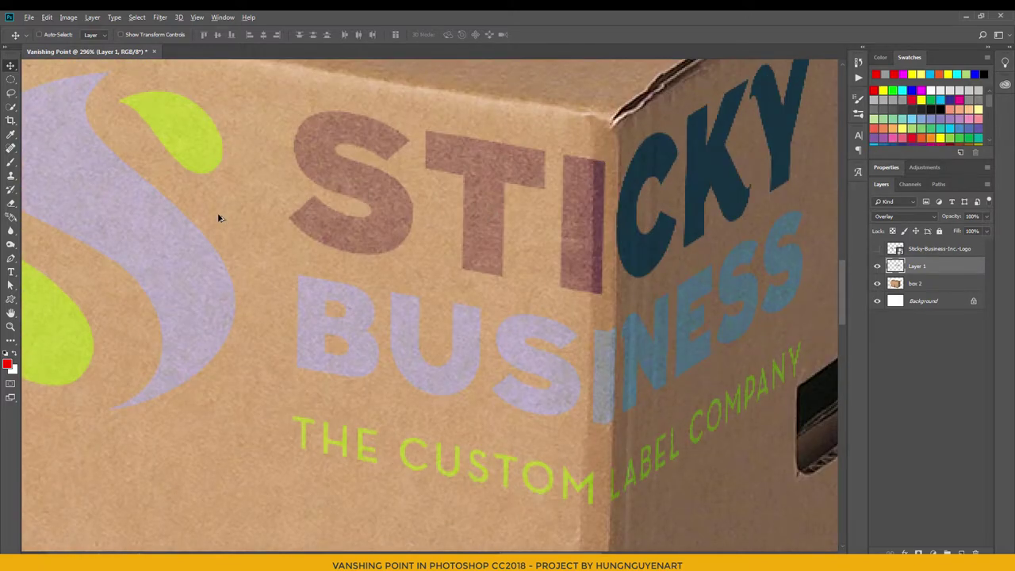
pyautogui.scroll(-2, 219, 217)
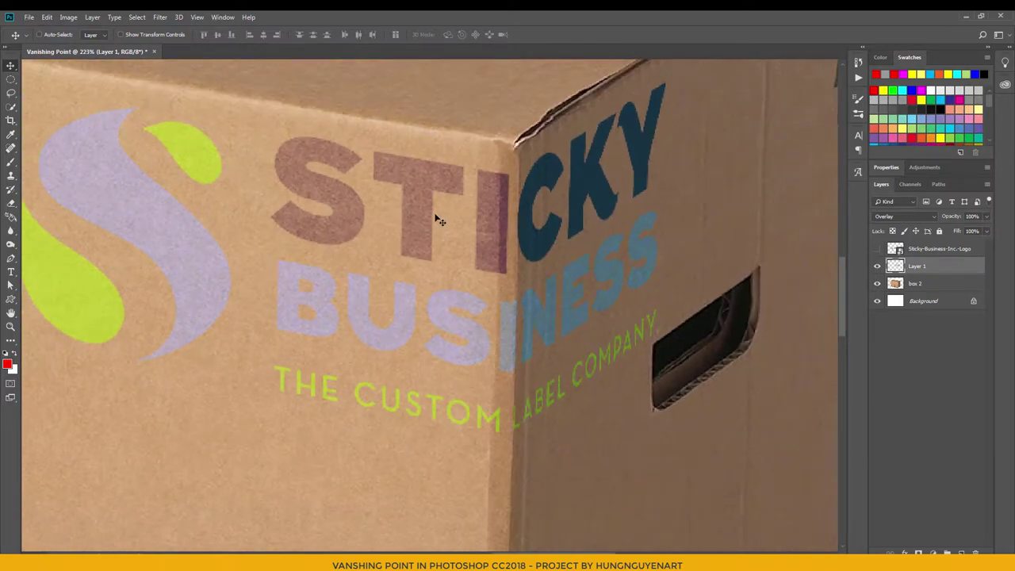
# Step: Darken the logo with a Curves adjustment, lowering the midpoint and the top output to 238
pyautogui.click(68, 17)
pyautogui.moveTo(85, 46)
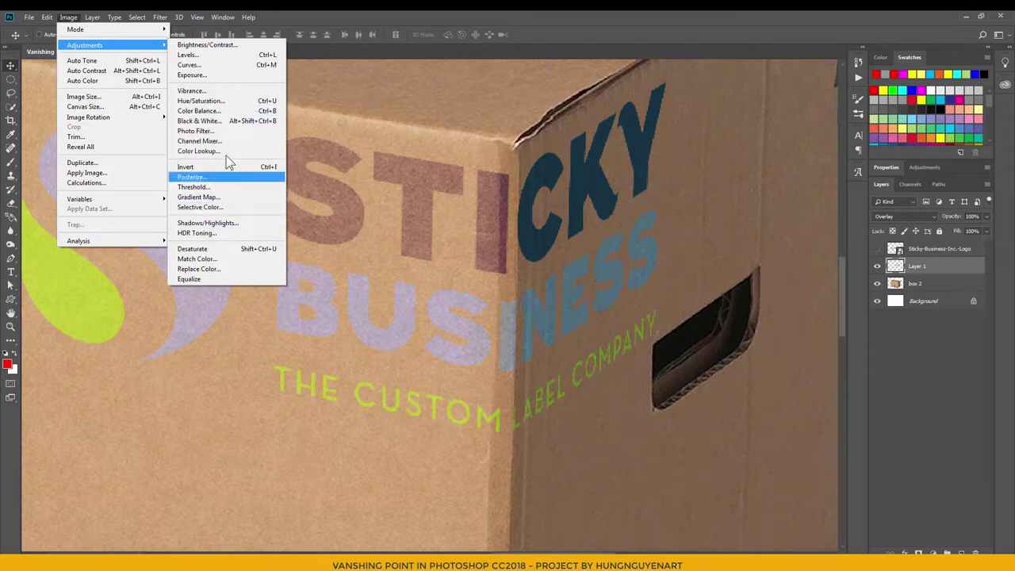
pyautogui.click(242, 65)
pyautogui.moveTo(606, 238); pyautogui.dragTo(634, 146)
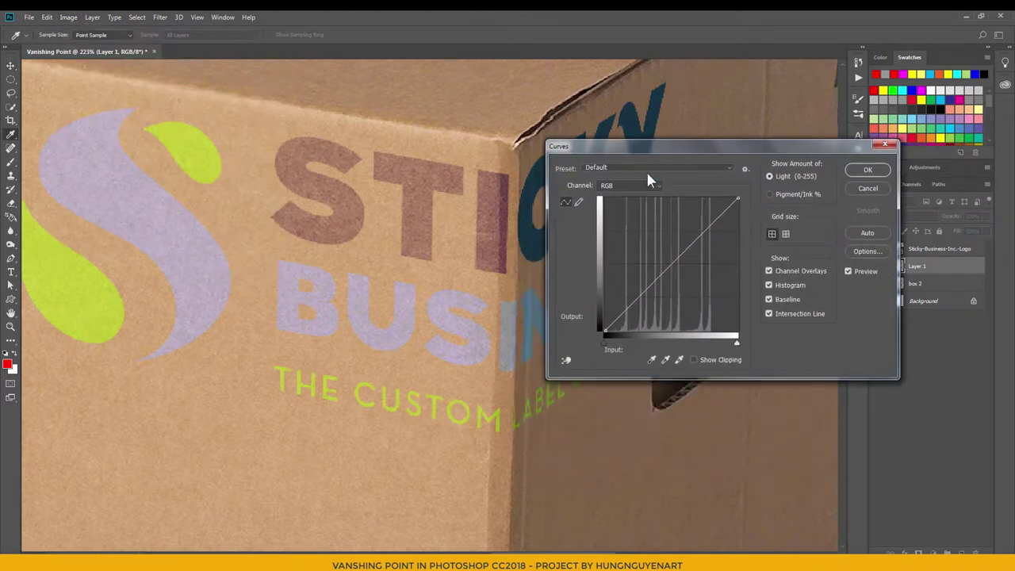
pyautogui.moveTo(641, 295)
pyautogui.mouseDown()
pyautogui.moveTo(641, 279)
pyautogui.moveTo(648, 299)
pyautogui.mouseUp()
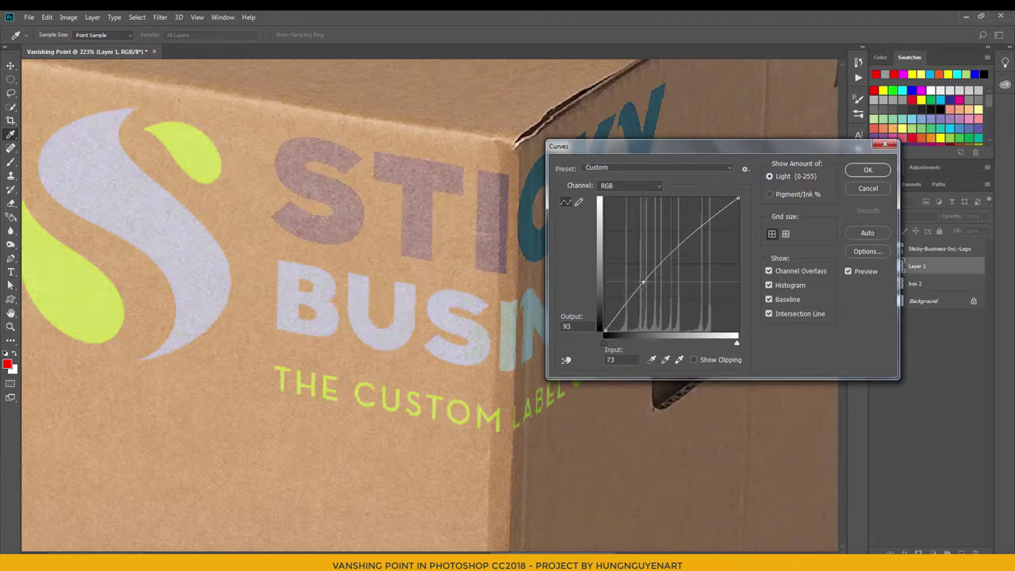
pyautogui.moveTo(649, 298); pyautogui.dragTo(646, 296)
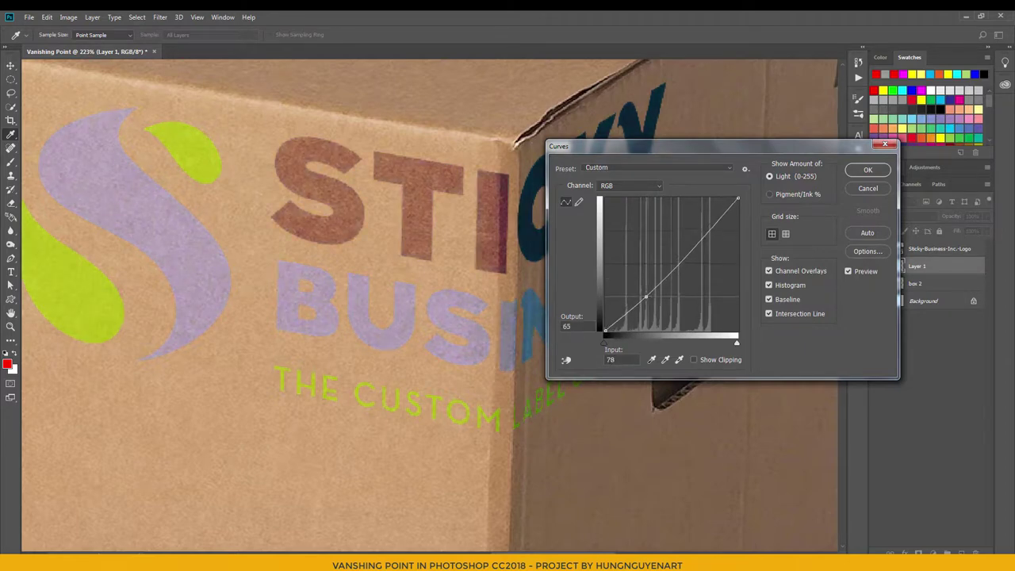
pyautogui.hotkey('ctrl', '0')
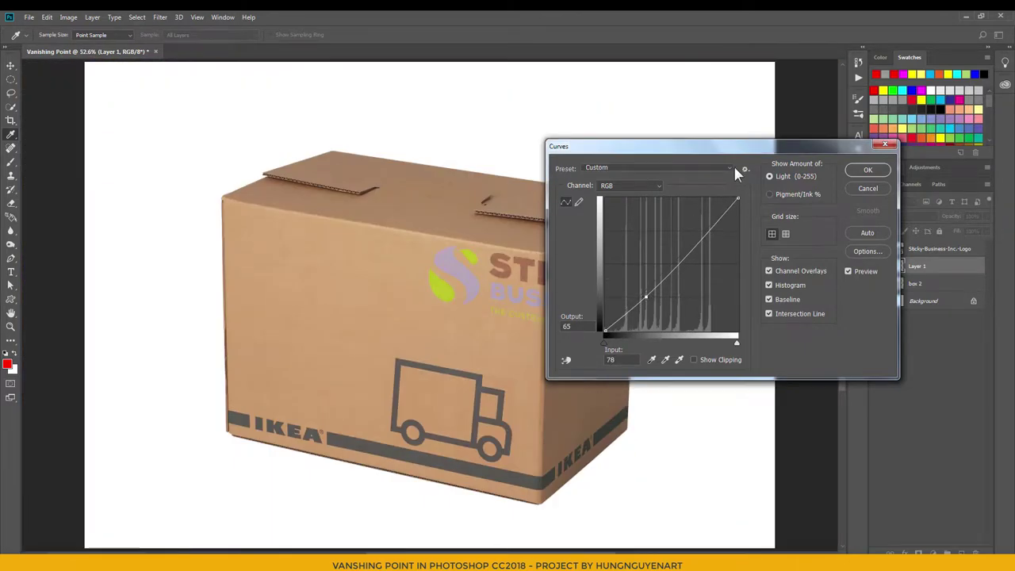
pyautogui.moveTo(734, 146); pyautogui.dragTo(804, 62)
pyautogui.moveTo(714, 214); pyautogui.dragTo(722, 210)
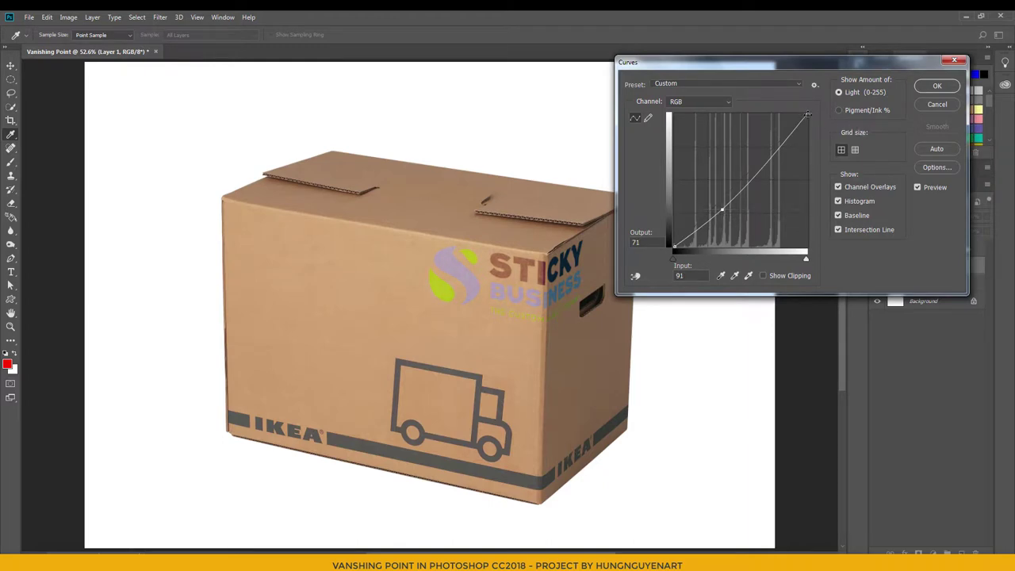
pyautogui.moveTo(808, 114); pyautogui.dragTo(808, 122)
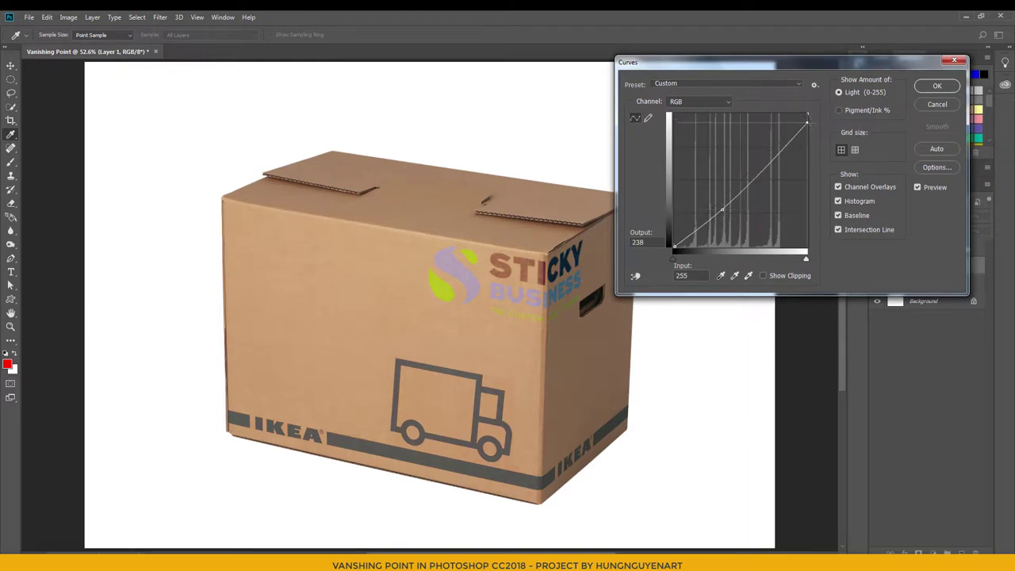
pyautogui.click(937, 85)
# Step: Set Layer 1 to Soft Light and place the 2018-LOGO image onto the box picture
pyautogui.scroll(3, 570, 284)
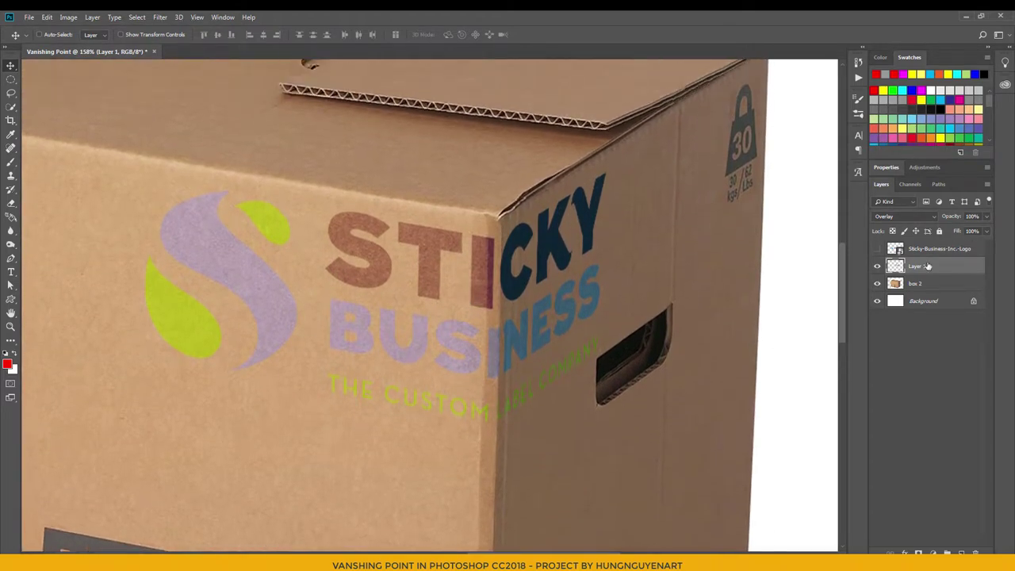
pyautogui.click(908, 217)
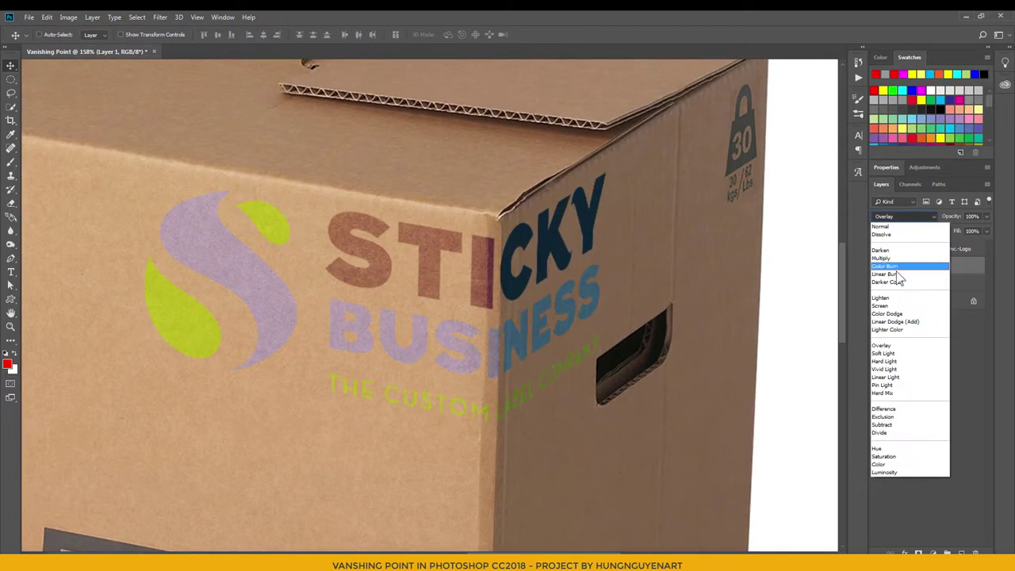
pyautogui.click(889, 359)
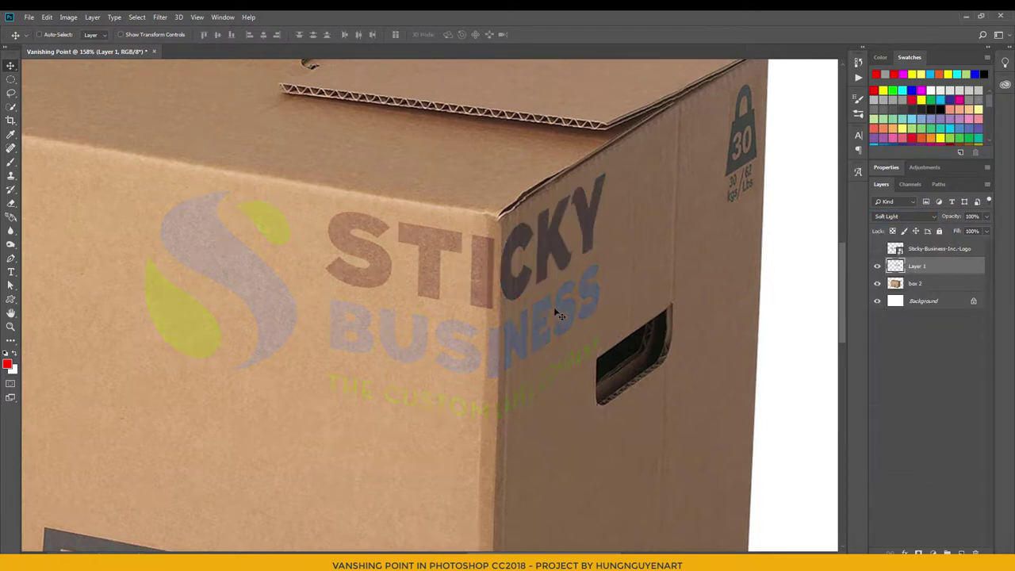
pyautogui.scroll(-2, 559, 315)
pyautogui.scroll(-1, 555, 307)
pyautogui.scroll(-1, 469, 283)
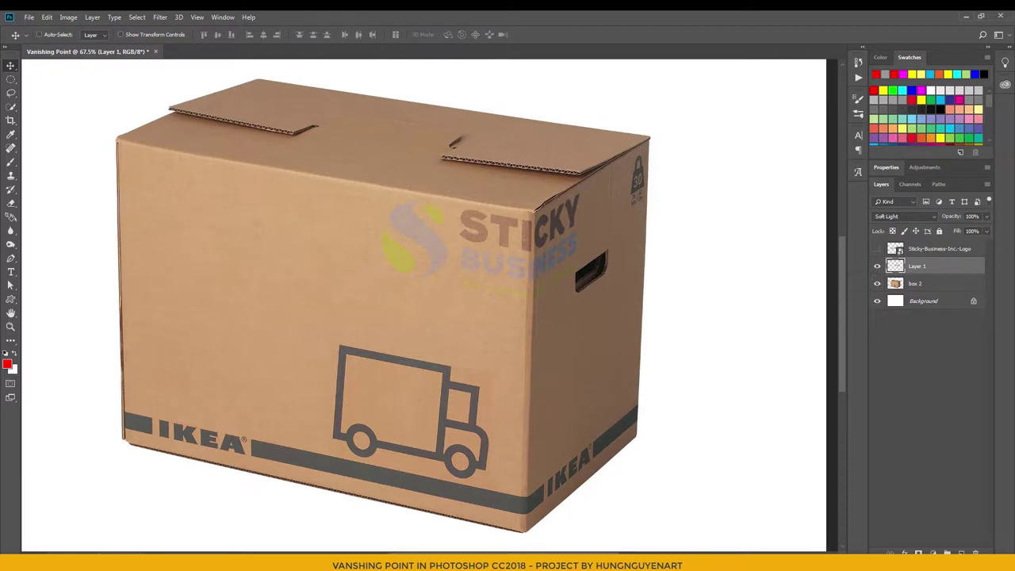
pyautogui.hotkey('alt', 'Tab')
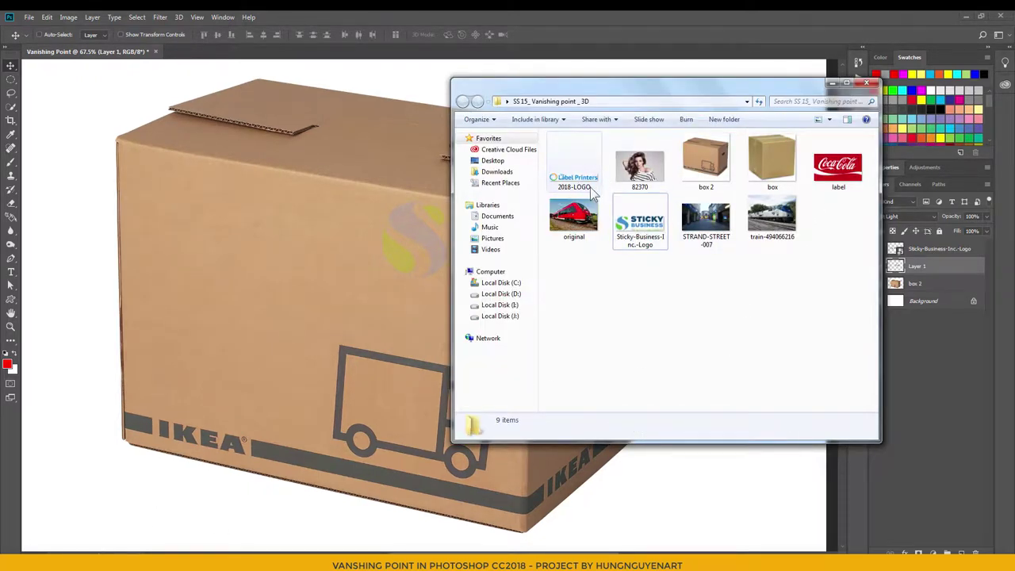
pyautogui.moveTo(589, 190); pyautogui.dragTo(443, 329)
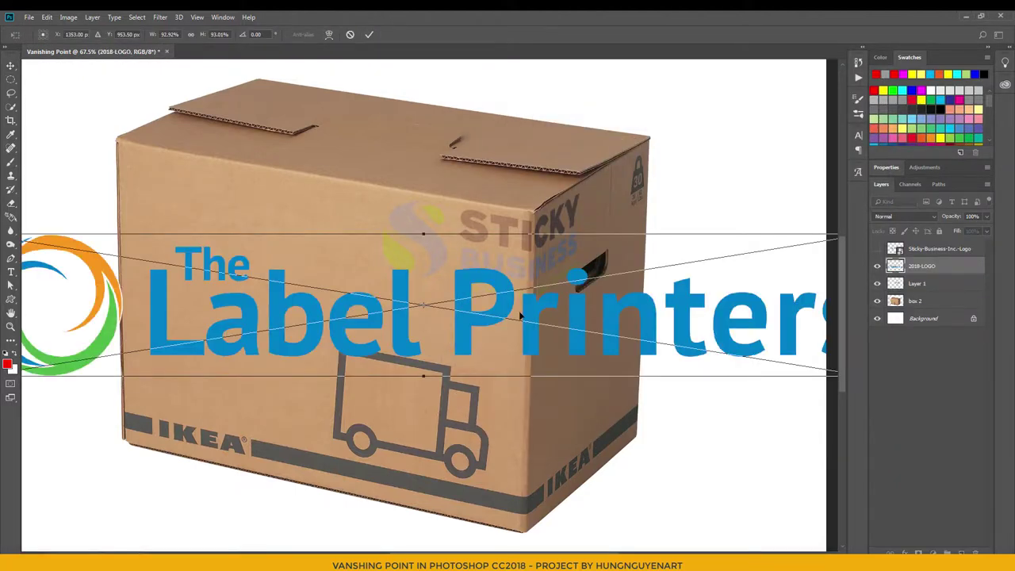
# Step: Commit the placed logo, copy its pixels to the clipboard, and deselect
pyautogui.press('Return')
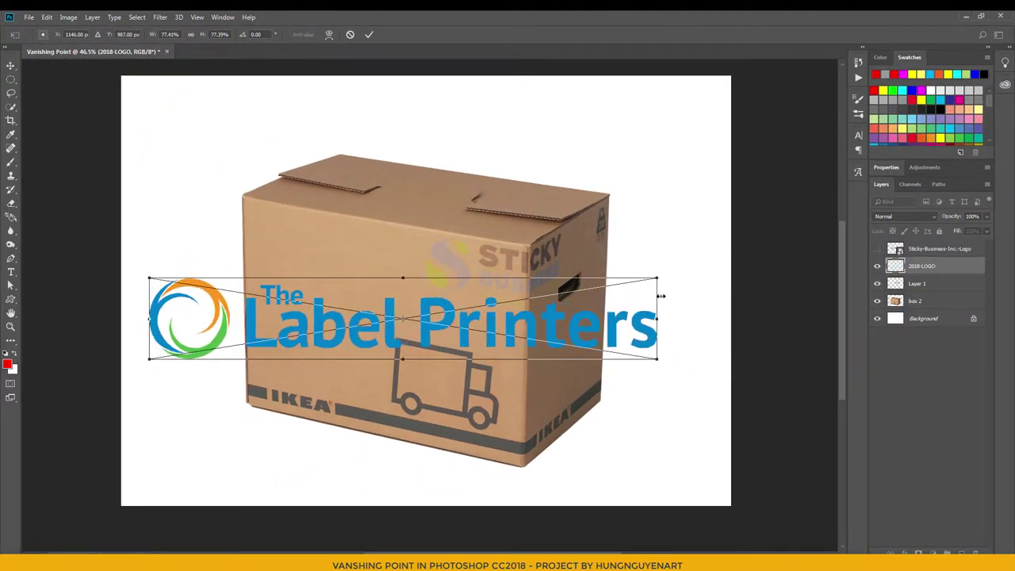
pyautogui.keyDown('ctrl'); pyautogui.click(895, 266); pyautogui.keyUp('ctrl')
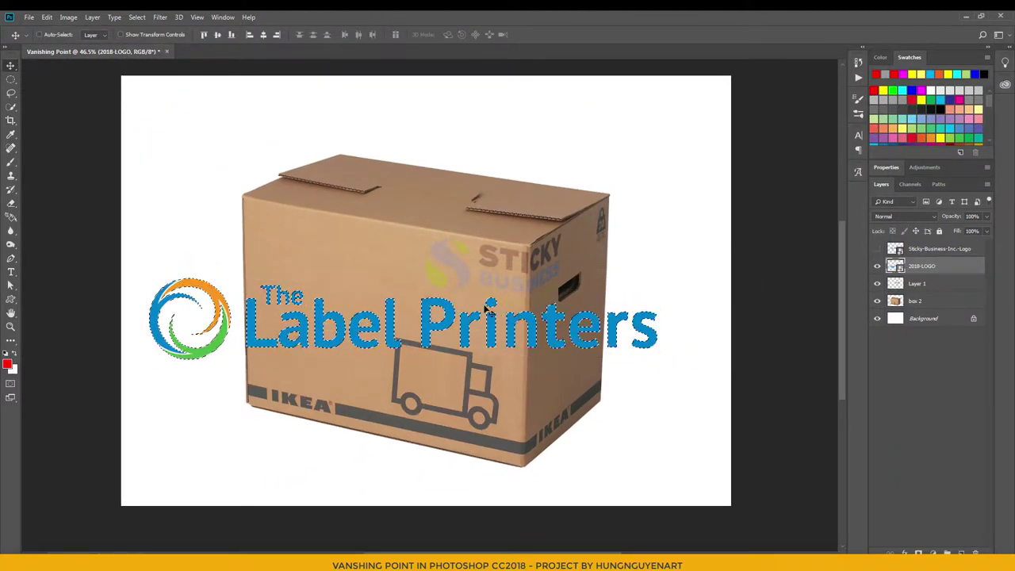
pyautogui.click(47, 17)
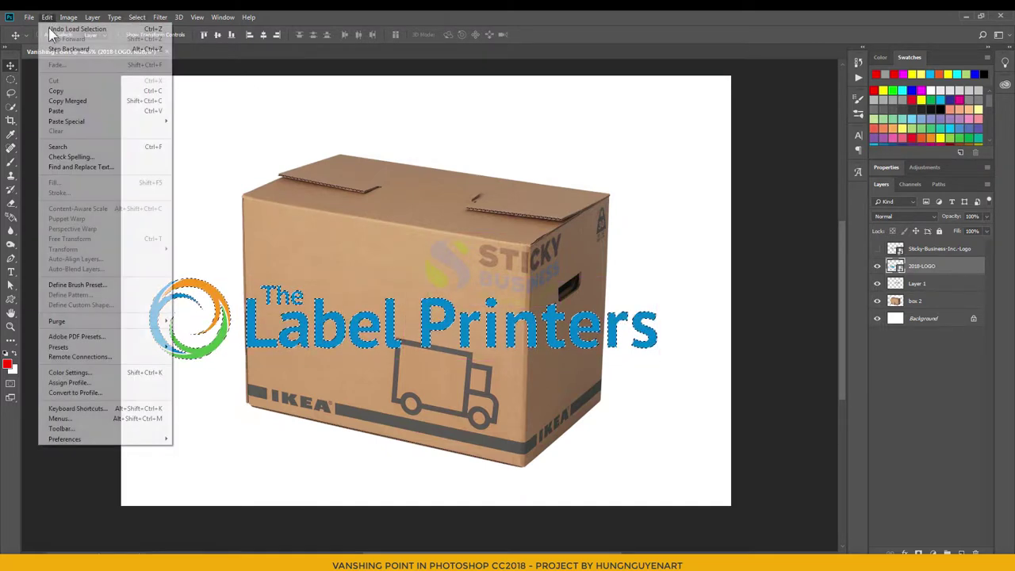
pyautogui.click(64, 92)
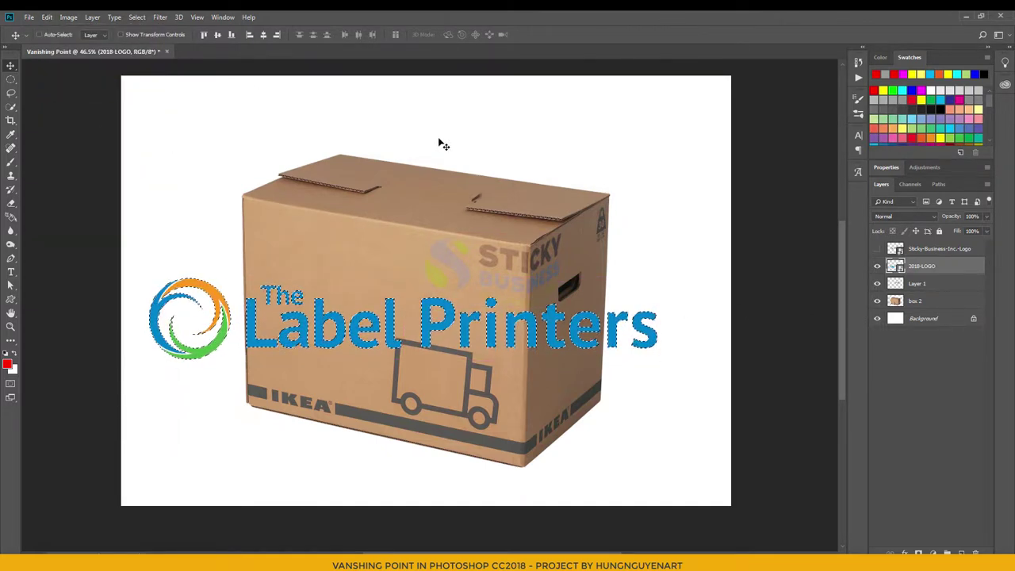
pyautogui.click(138, 16)
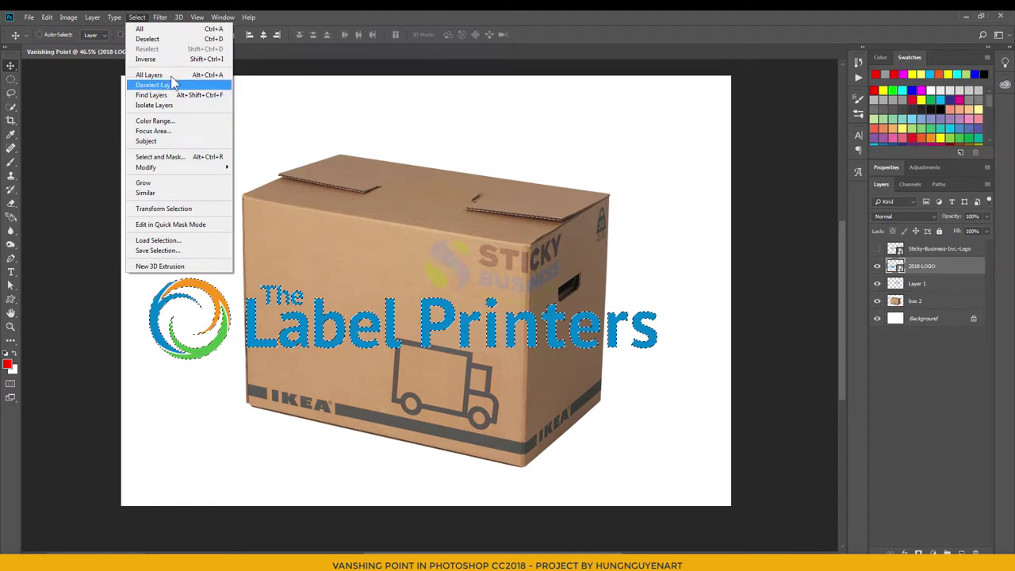
pyautogui.click(186, 39)
# Step: Hide the 2018-LOGO layer and add a new empty Layer 2 above Layer 1
pyautogui.click(877, 266)
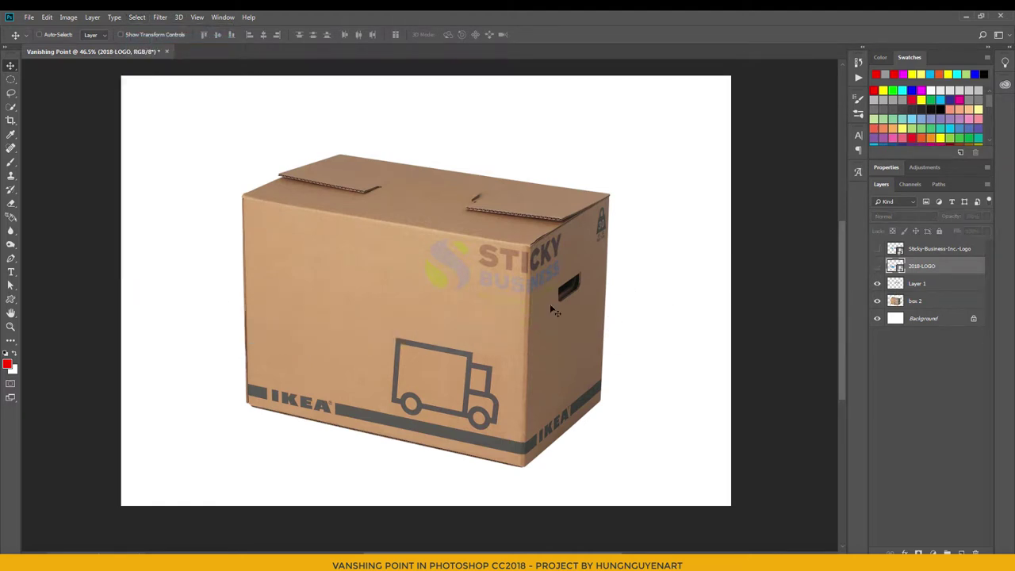
pyautogui.click(944, 286)
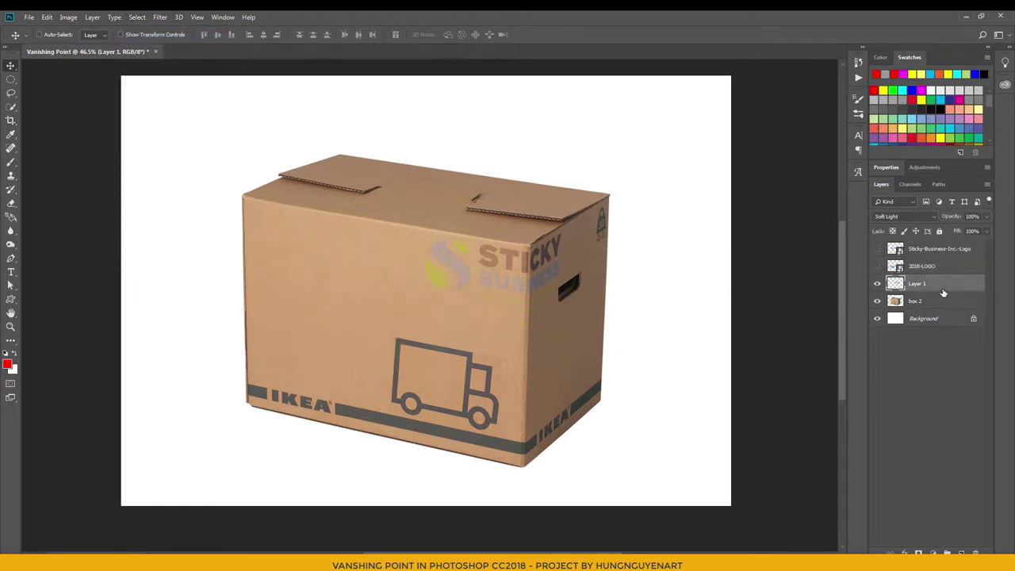
pyautogui.click(963, 553)
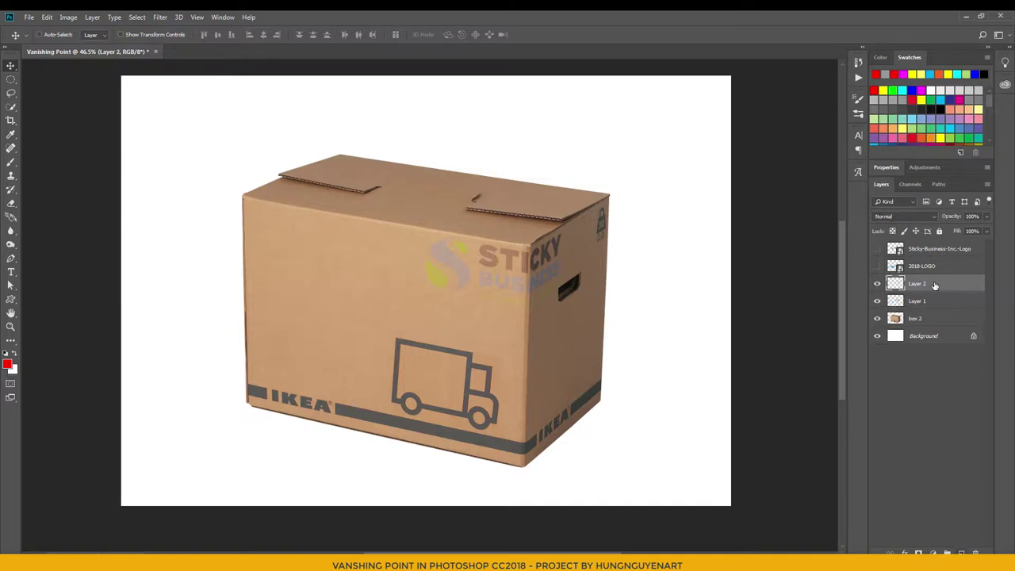
# Step: In Vanishing Point, replace the old plane with a four-corner plane over the box lid
pyautogui.click(159, 17)
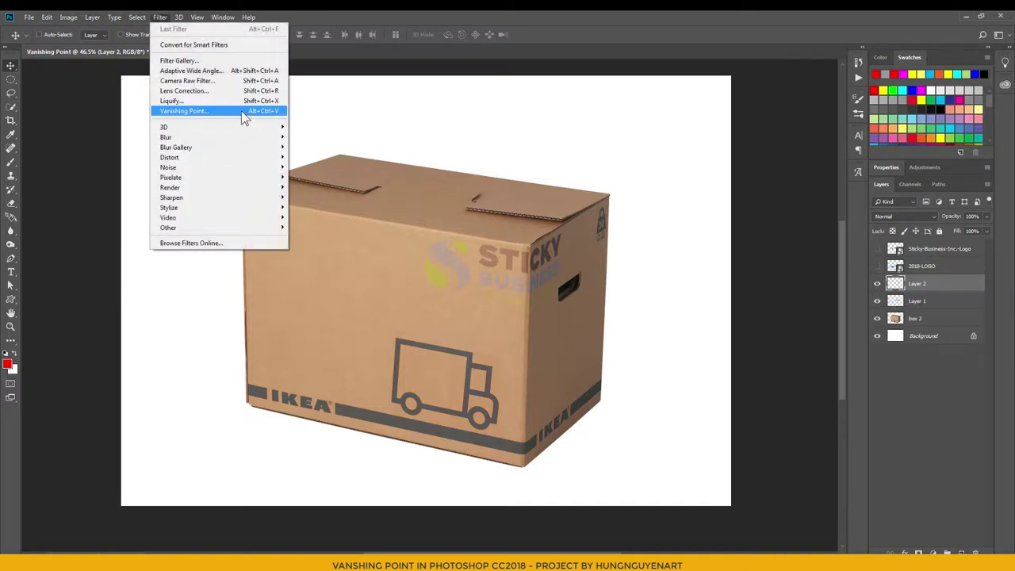
pyautogui.click(245, 112)
pyautogui.press('BackSpace')
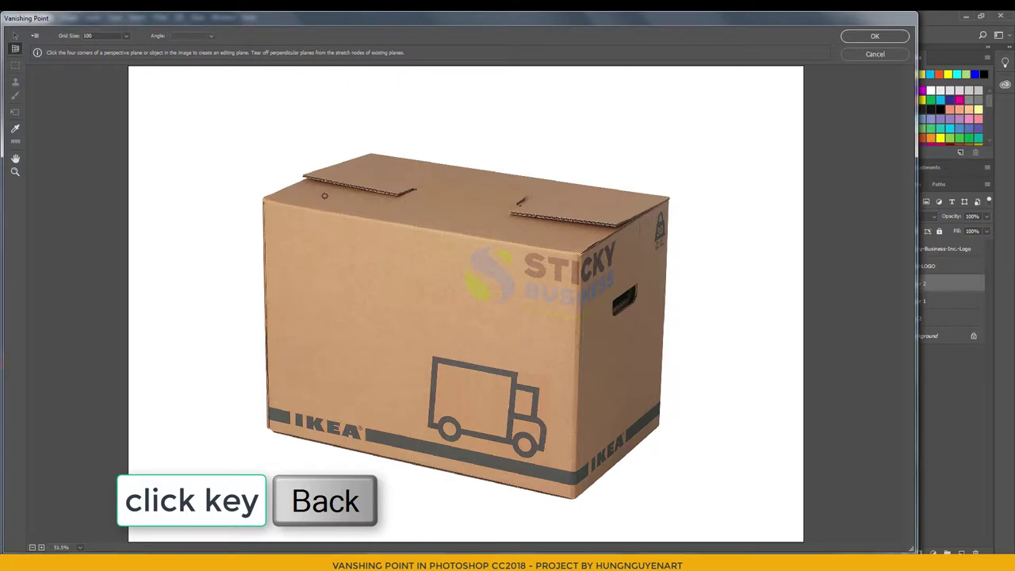
pyautogui.click(371, 153)
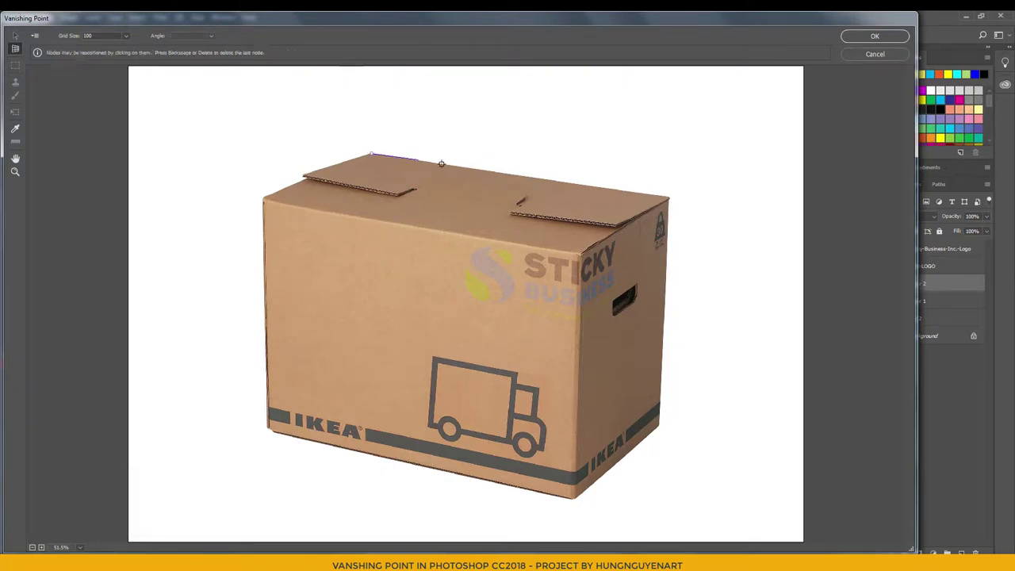
pyautogui.click(668, 196)
pyautogui.click(582, 254)
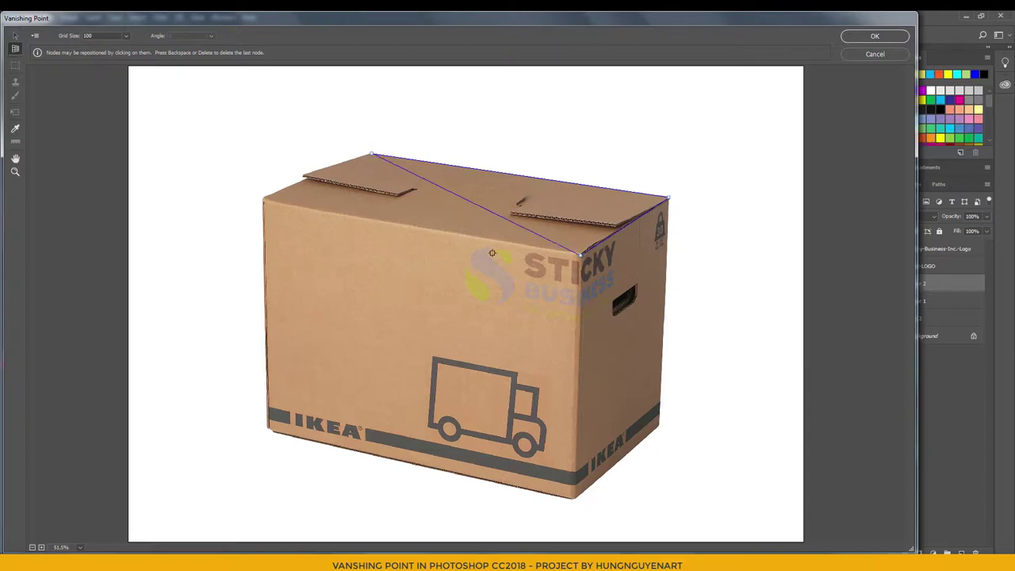
pyautogui.click(264, 198)
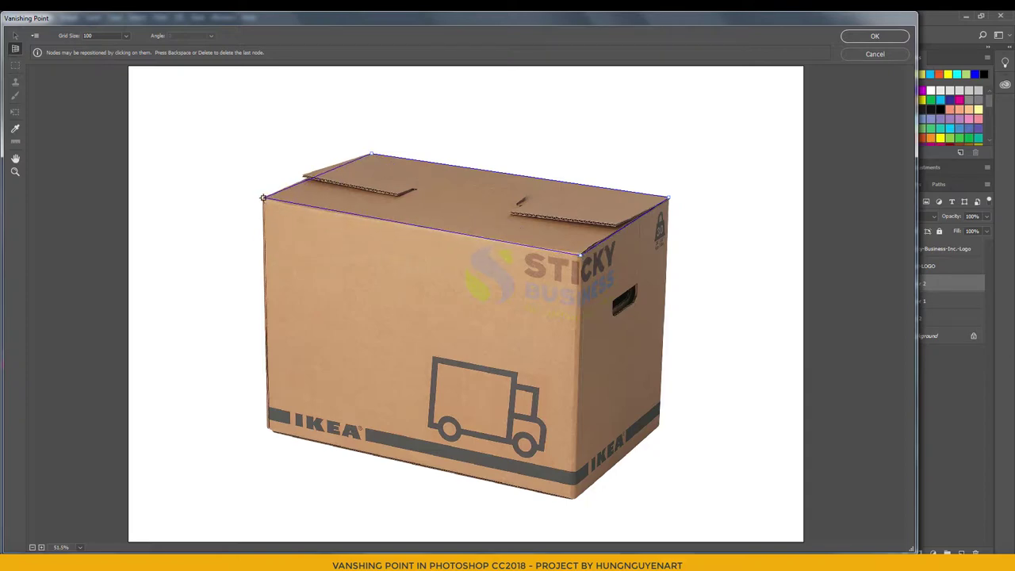
pyautogui.click(264, 198)
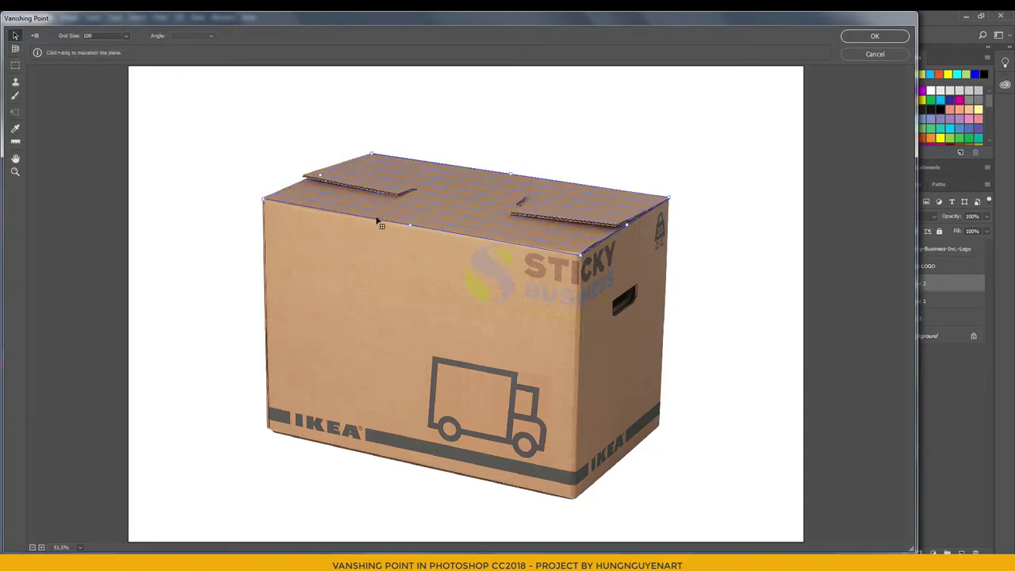
# Step: Pull a perpendicular plane down the box's front face and fit its corners
pyautogui.press('ctrl')
pyautogui.moveTo(411, 229); pyautogui.dragTo(394, 475)
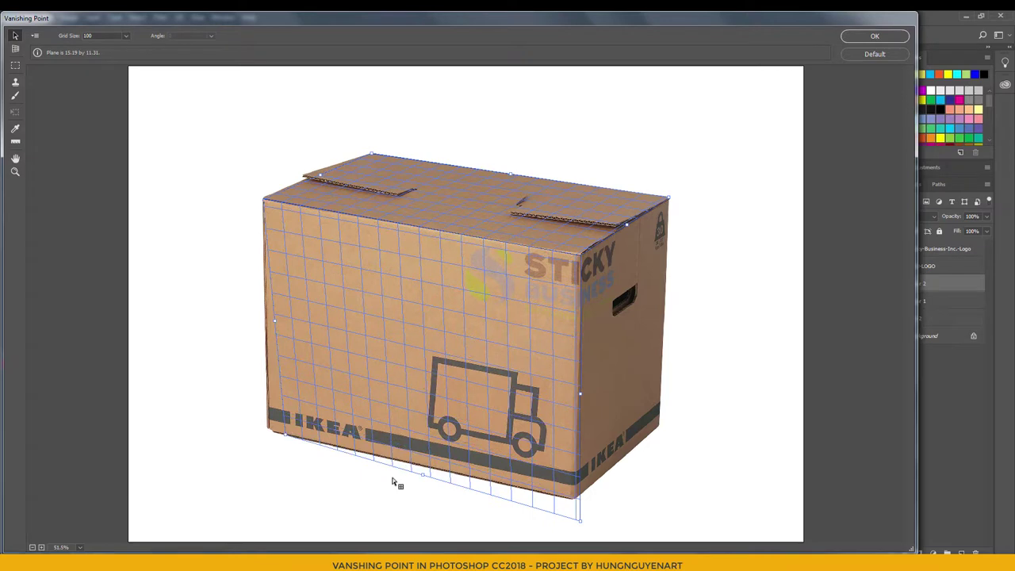
pyautogui.moveTo(394, 476); pyautogui.dragTo(401, 477)
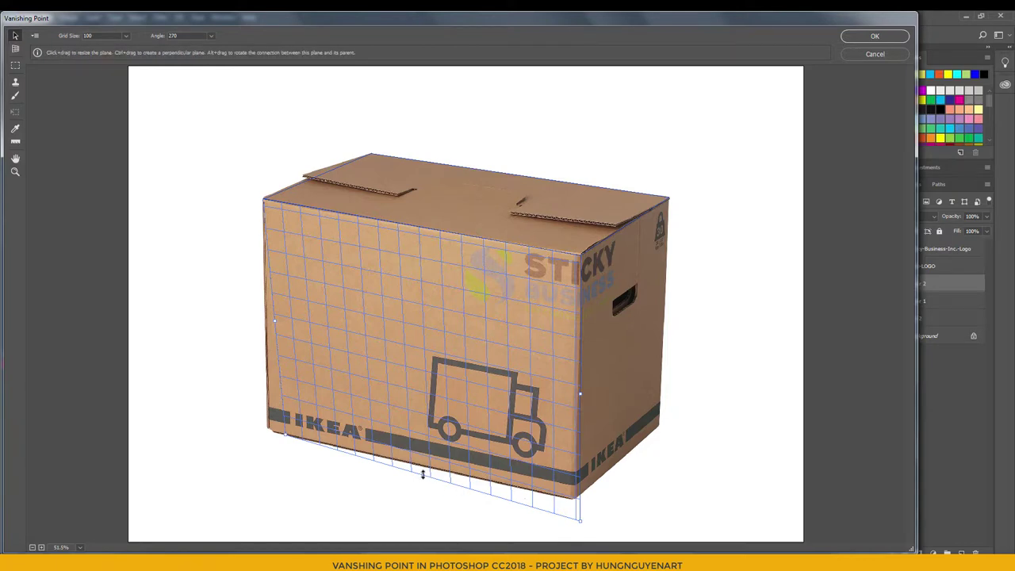
pyautogui.moveTo(423, 473); pyautogui.dragTo(423, 476)
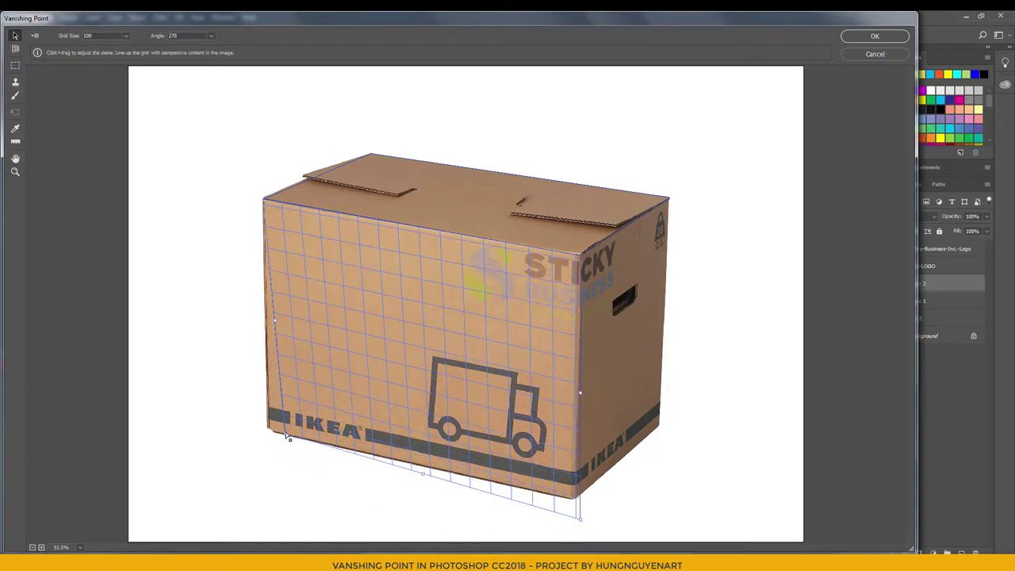
pyautogui.moveTo(285, 439); pyautogui.dragTo(268, 430)
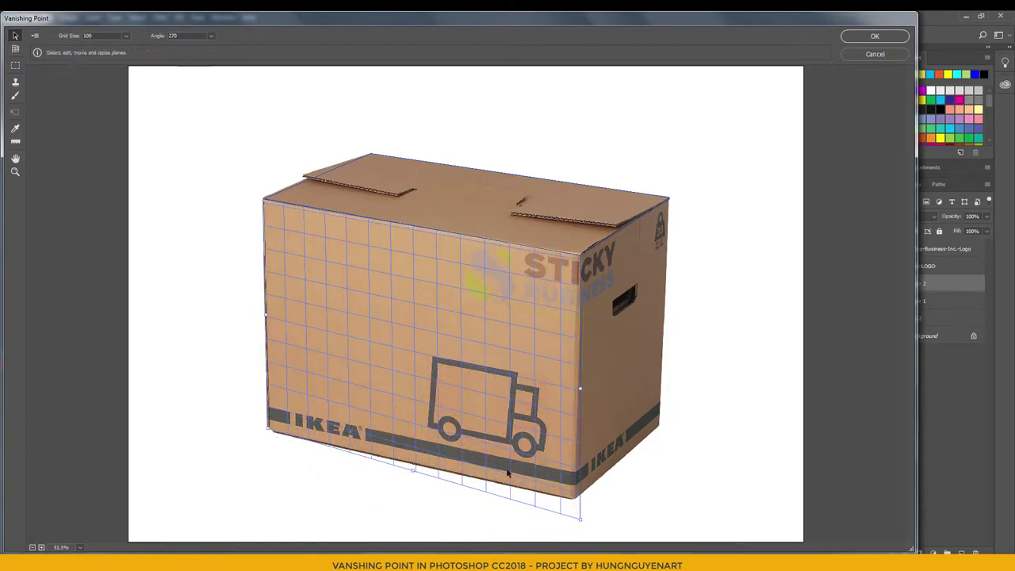
pyautogui.moveTo(581, 523); pyautogui.dragTo(577, 500)
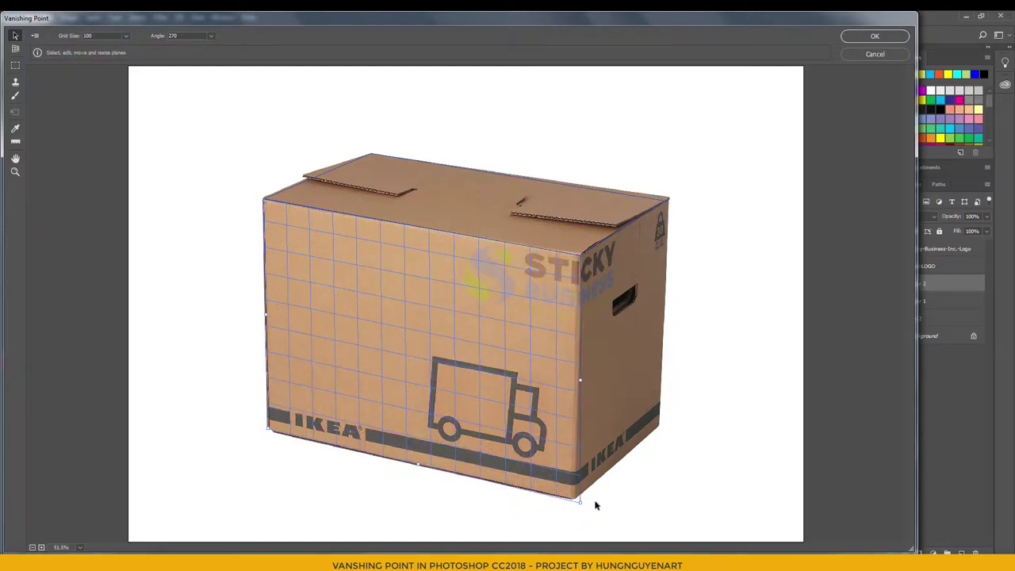
pyautogui.moveTo(577, 502); pyautogui.dragTo(573, 508)
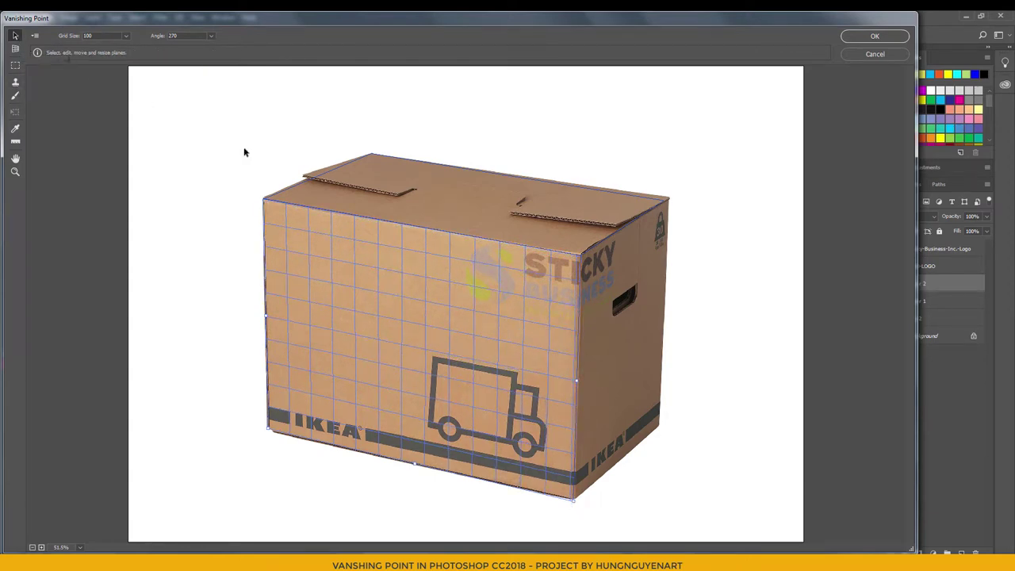
# Step: Paste the Label Printers logo, shrink it, and drag it onto the box's perspective planes
pyautogui.hotkey('ctrl', 'v')
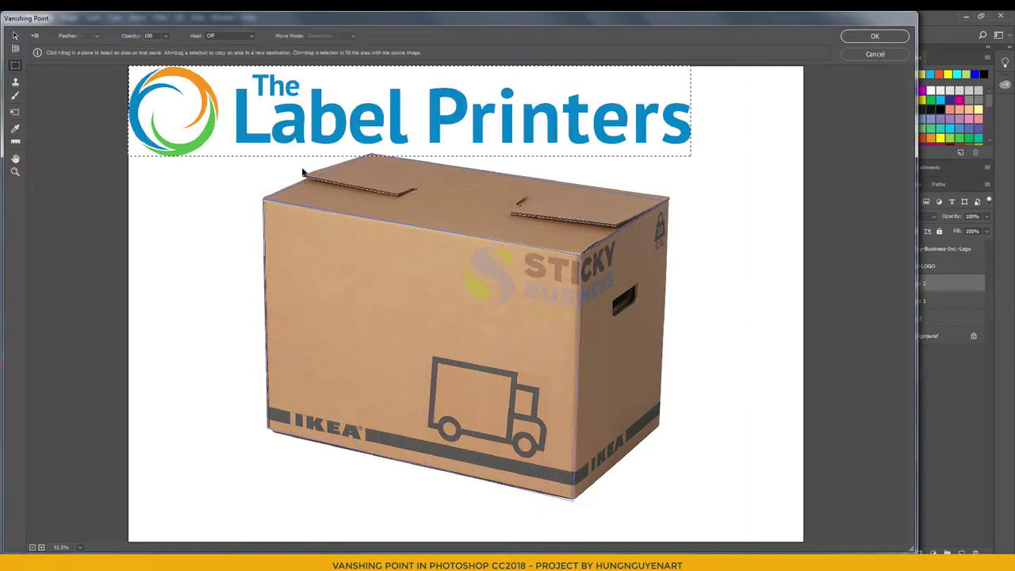
pyautogui.click(16, 112)
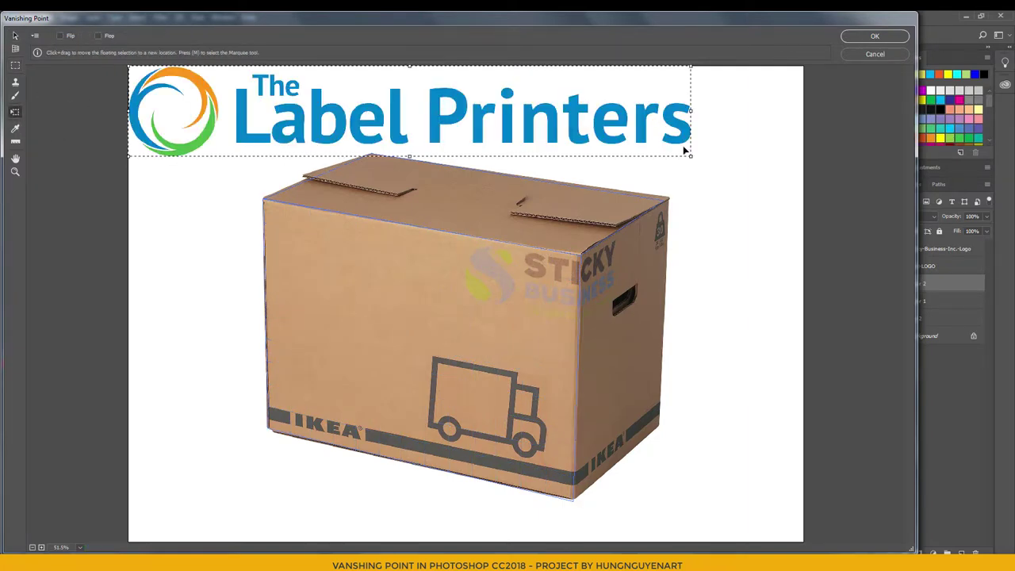
pyautogui.moveTo(688, 154); pyautogui.dragTo(449, 149)
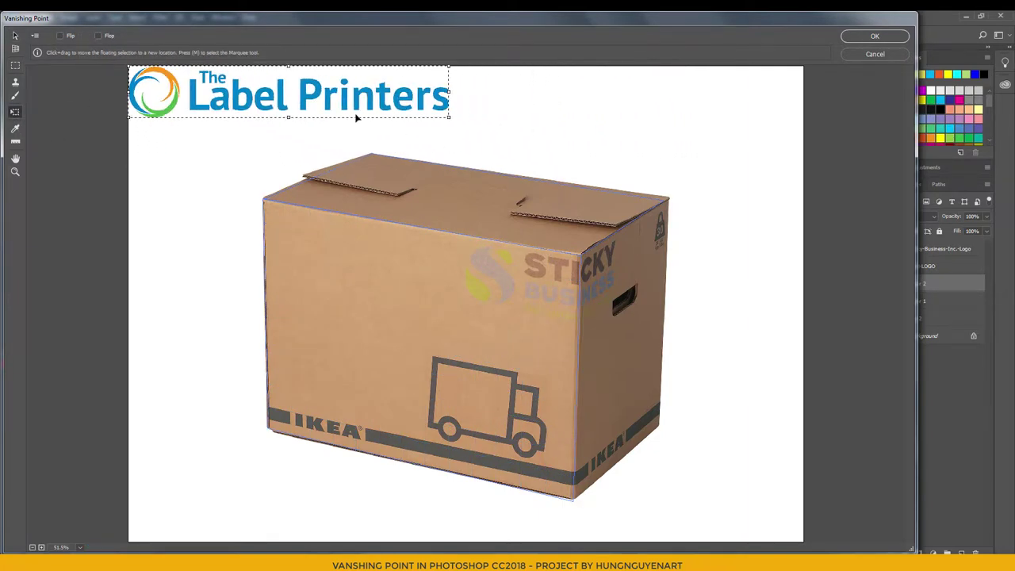
pyautogui.moveTo(397, 99)
pyautogui.mouseDown()
pyautogui.moveTo(586, 245)
pyautogui.moveTo(332, 105)
pyautogui.moveTo(296, 113)
pyautogui.mouseUp()
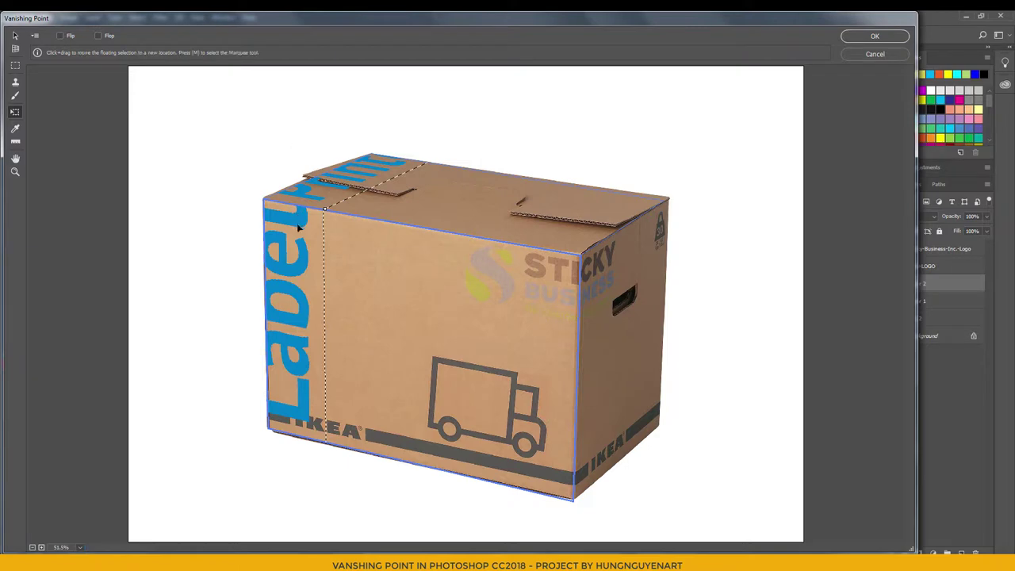
pyautogui.moveTo(327, 365)
pyautogui.mouseDown()
pyautogui.moveTo(419, 402)
pyautogui.moveTo(444, 262)
pyautogui.mouseUp()
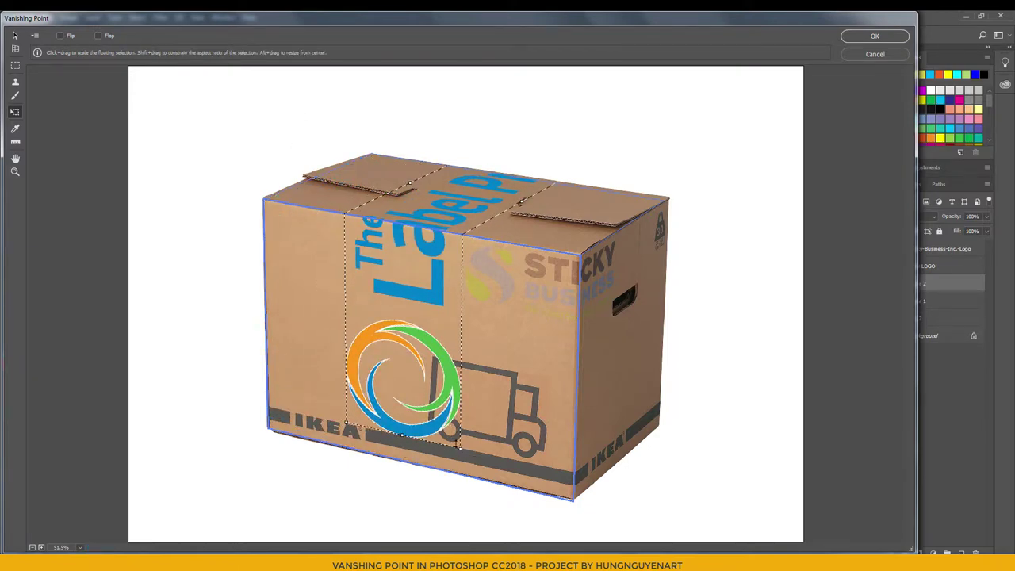
# Step: Resize and position the logo on the left of the box front, nudging it down
pyautogui.moveTo(403, 435); pyautogui.dragTo(417, 157)
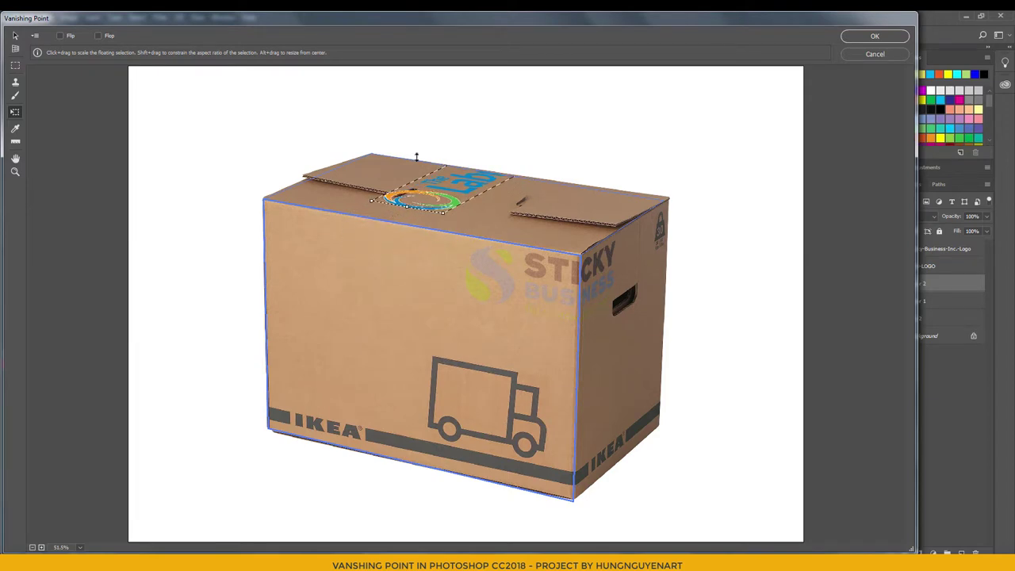
pyautogui.moveTo(420, 194)
pyautogui.mouseDown()
pyautogui.moveTo(364, 325)
pyautogui.moveTo(374, 333)
pyautogui.mouseUp()
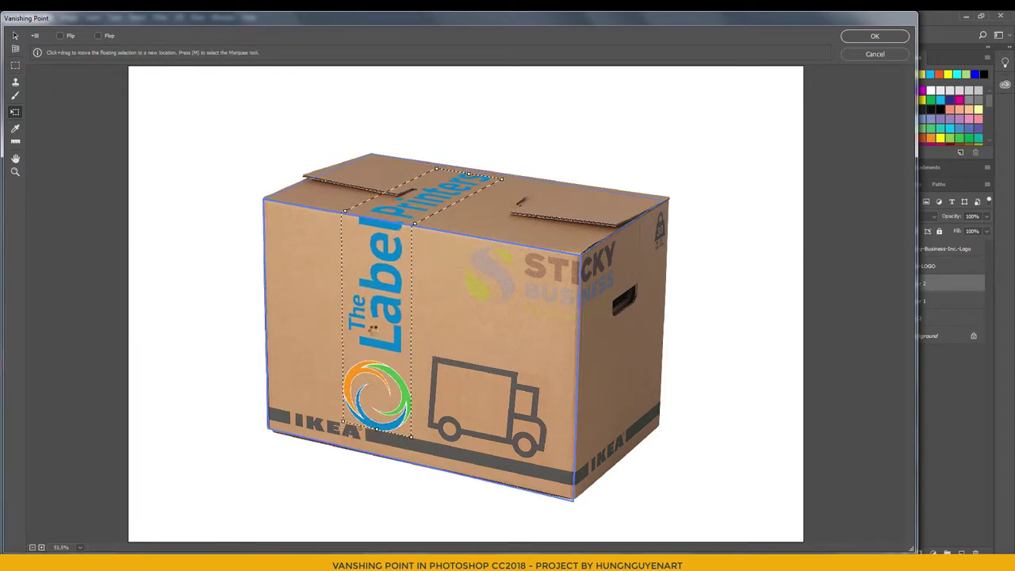
pyautogui.moveTo(373, 328); pyautogui.dragTo(379, 289)
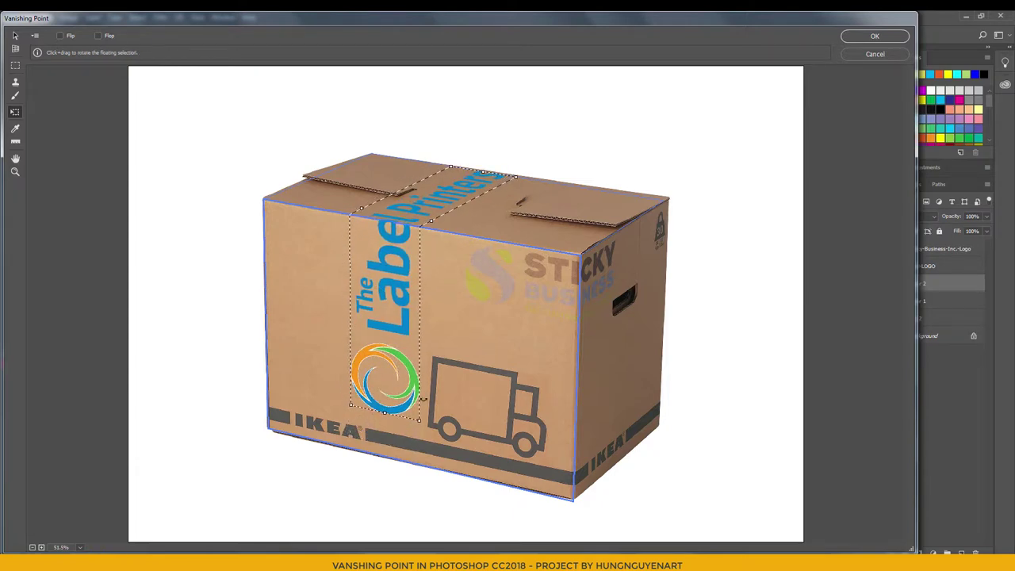
pyautogui.moveTo(383, 365)
pyautogui.mouseDown()
pyautogui.moveTo(383, 347)
pyautogui.moveTo(381, 373)
pyautogui.moveTo(391, 375)
pyautogui.mouseUp()
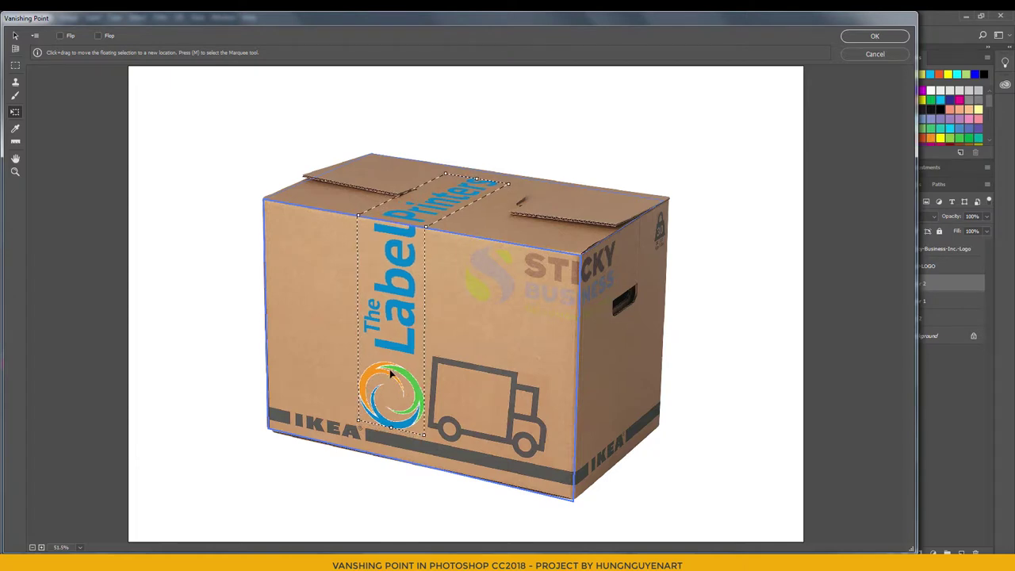
pyautogui.moveTo(425, 434); pyautogui.dragTo(422, 439)
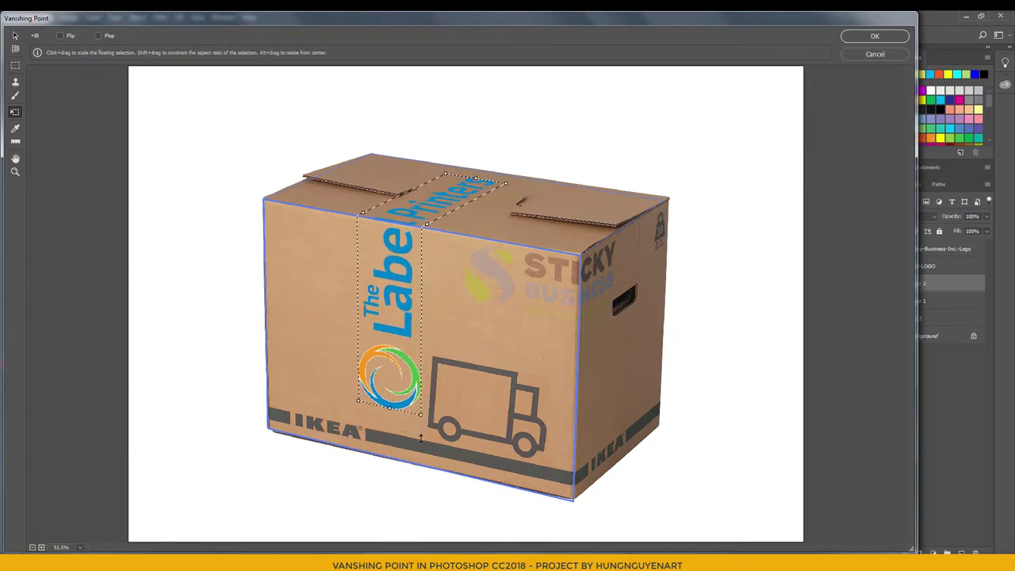
pyautogui.hotkey('ctrl', 'z')
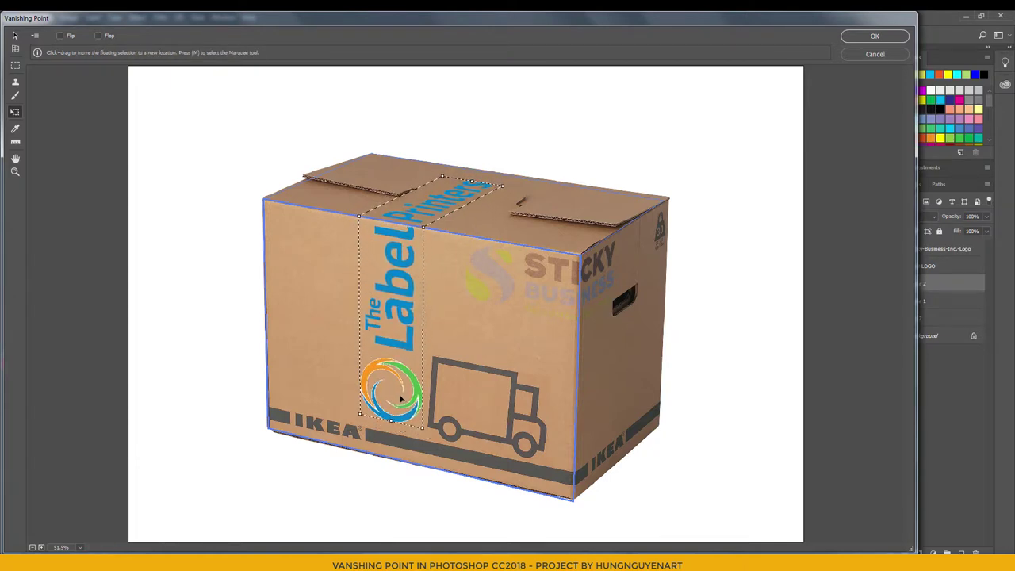
pyautogui.press('Down')
pyautogui.press('Down')
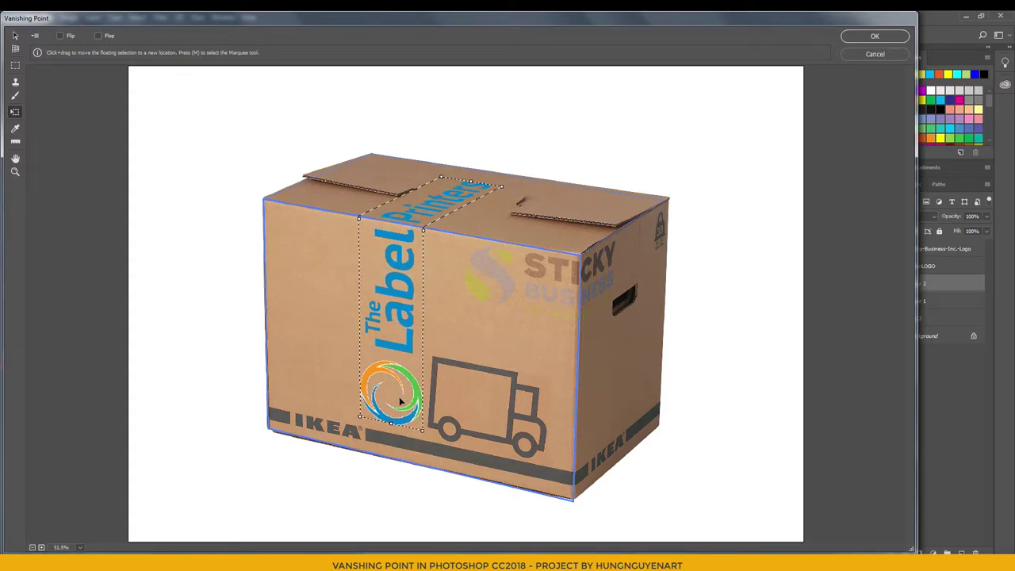
# Step: Apply the perspective logo to Layer 2, compare visibility, and try Soft Light blending
pyautogui.click(875, 36)
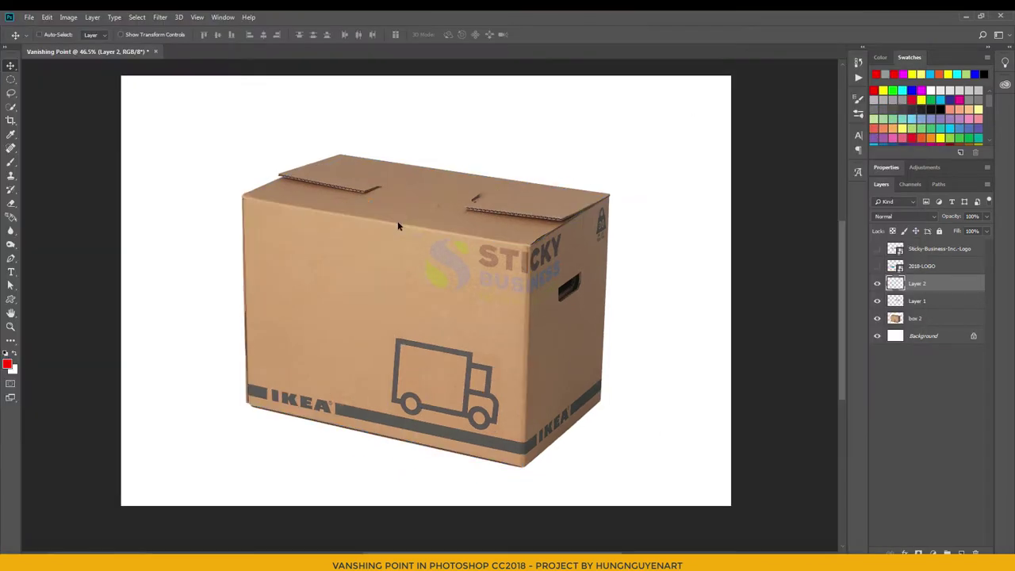
pyautogui.click(877, 284)
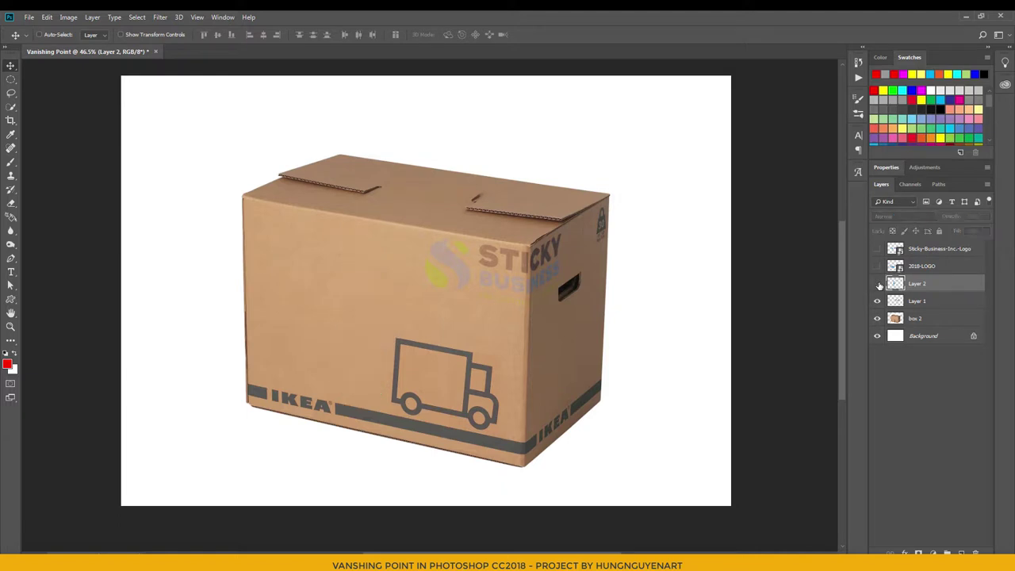
pyautogui.click(905, 215)
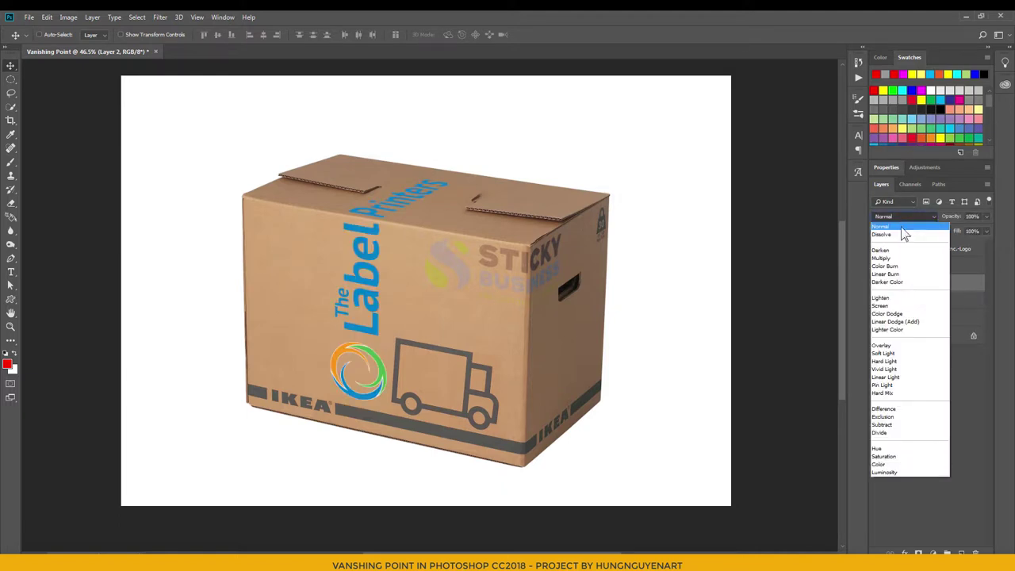
pyautogui.click(885, 354)
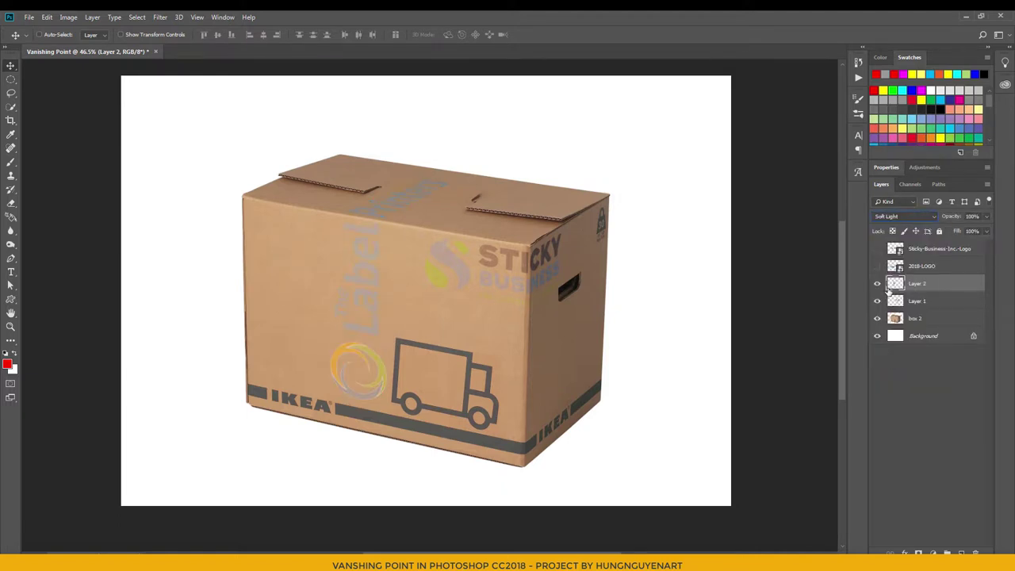
# Step: Try Overlay blending on Layer 2, then settle back on Soft Light
pyautogui.click(889, 217)
pyautogui.click(885, 346)
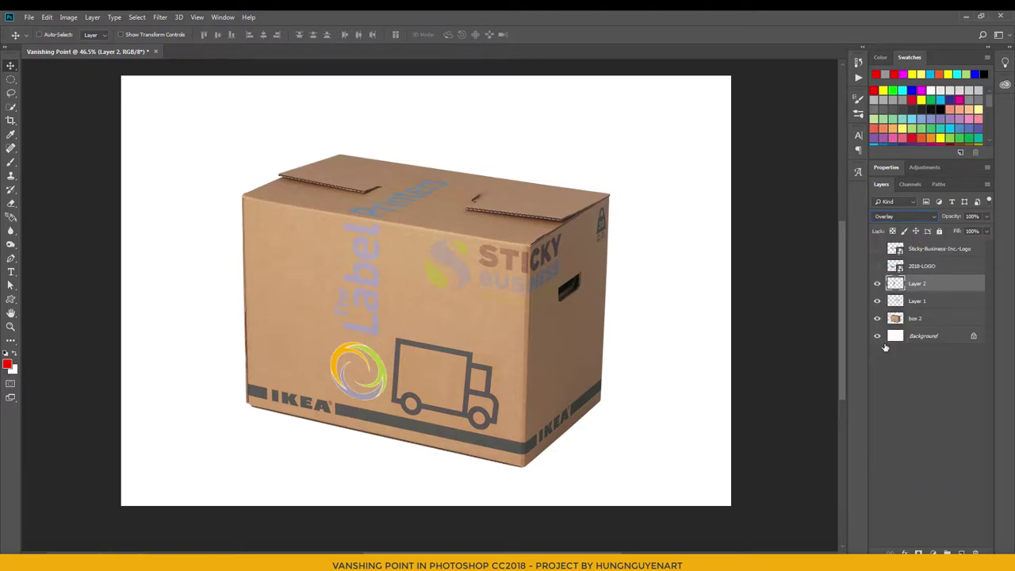
pyautogui.hotkey('shift', '-')
pyautogui.scroll(3, 379, 277)
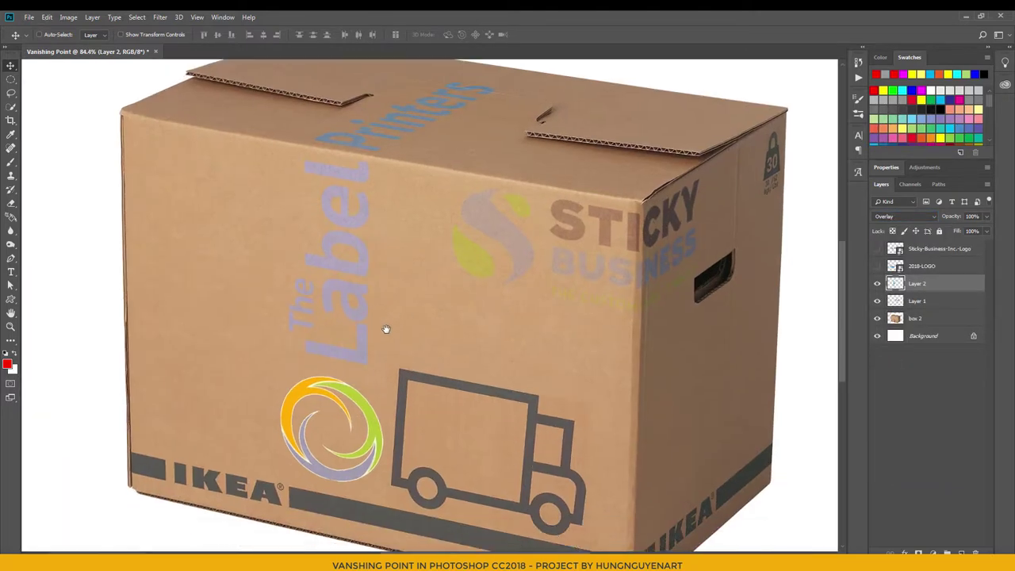
pyautogui.click(924, 217)
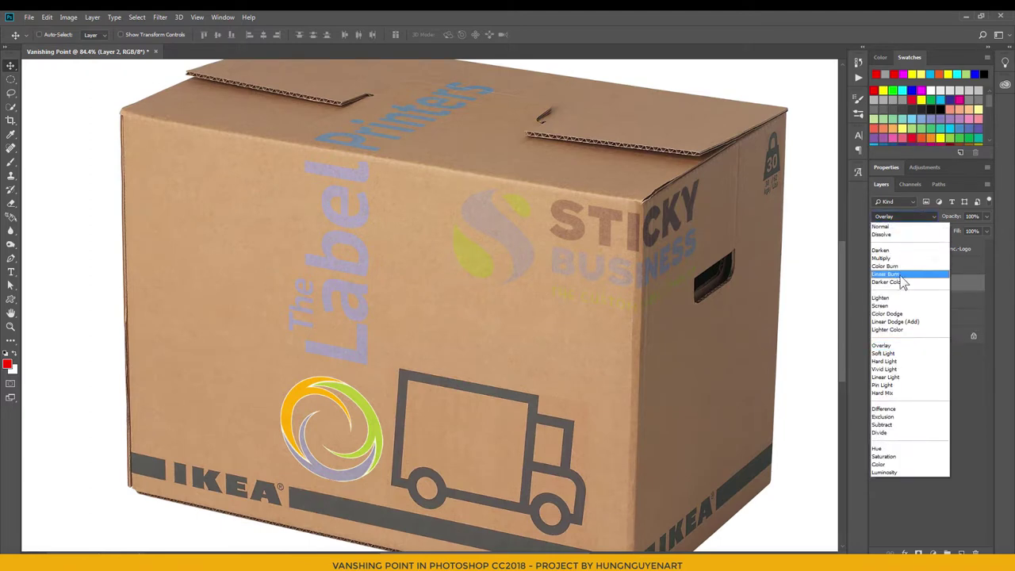
pyautogui.click(886, 354)
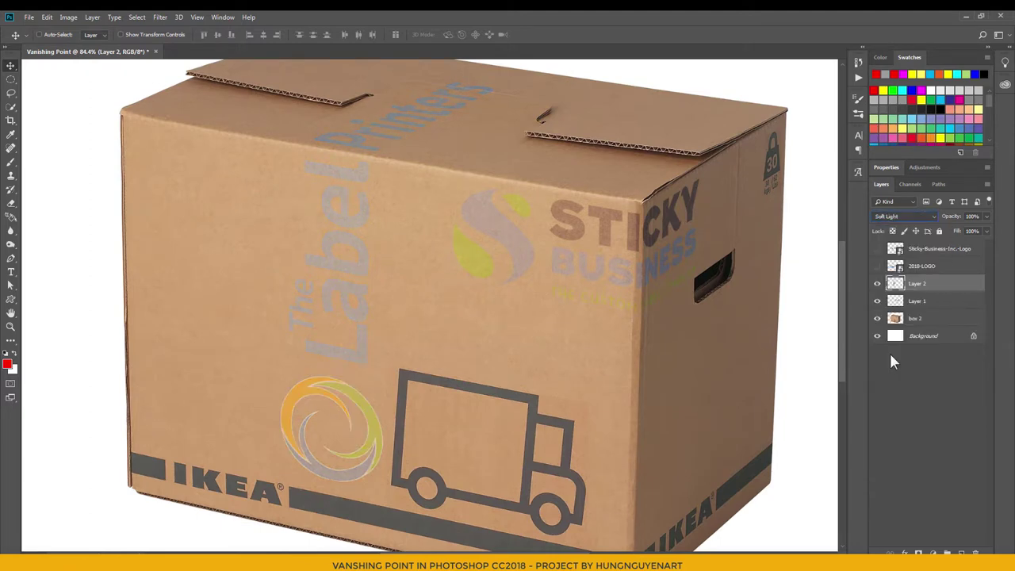
# Step: Add Bevel & Emboss to Layer 2's logos and lower the layer's opacity
pyautogui.doubleClick(952, 286)
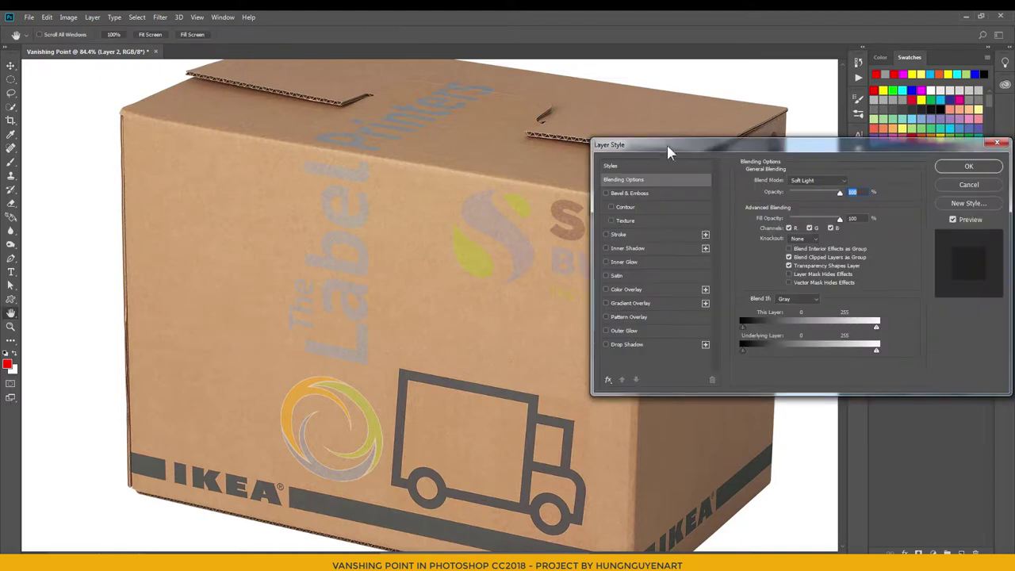
pyautogui.moveTo(630, 146); pyautogui.dragTo(596, 141)
pyautogui.click(584, 191)
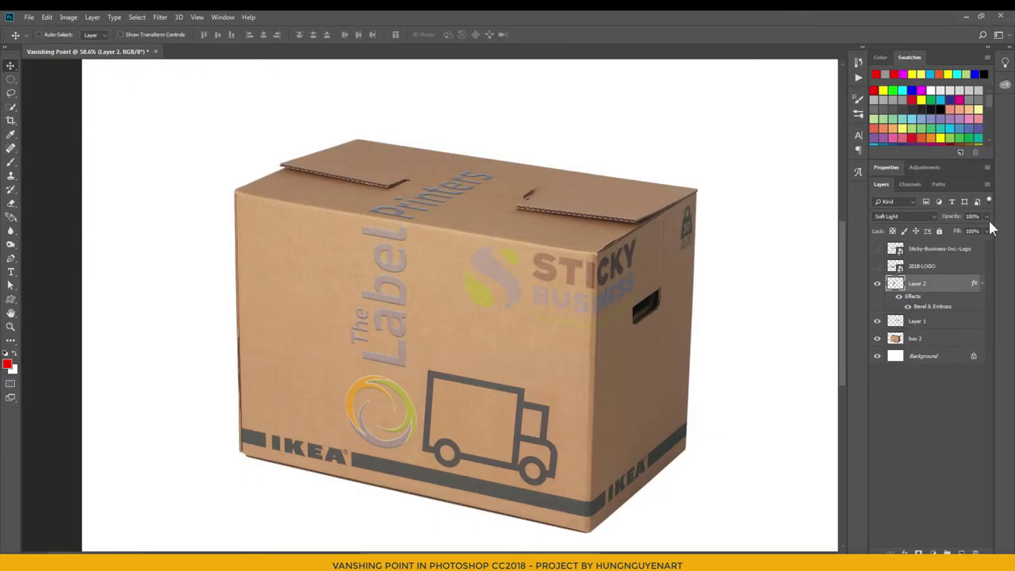
pyautogui.click(987, 217)
pyautogui.moveTo(970, 231)
pyautogui.mouseDown()
pyautogui.moveTo(957, 231)
pyautogui.moveTo(1012, 242)
pyautogui.mouseUp()
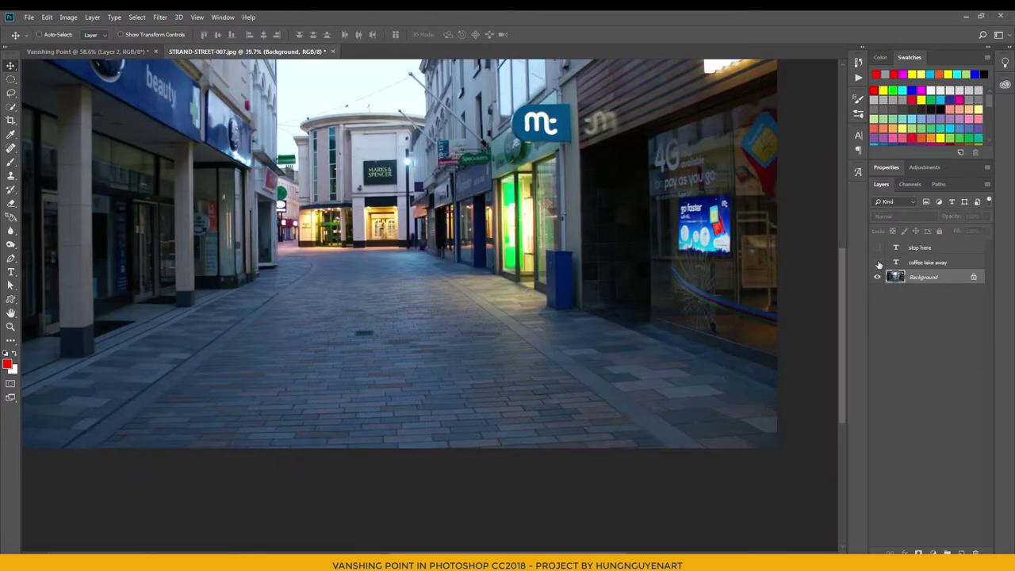
# Step: Show COFFEE TAKE AWAY, move it onto the pavement, and delete the 'stop here' layer
pyautogui.click(879, 263)
pyautogui.click(925, 265)
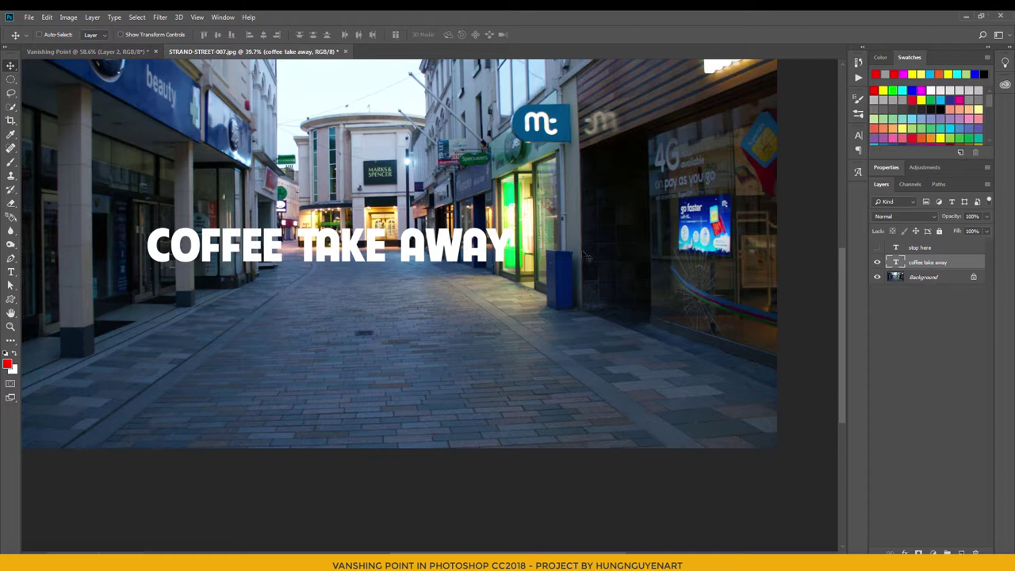
pyautogui.moveTo(527, 246); pyautogui.dragTo(570, 385)
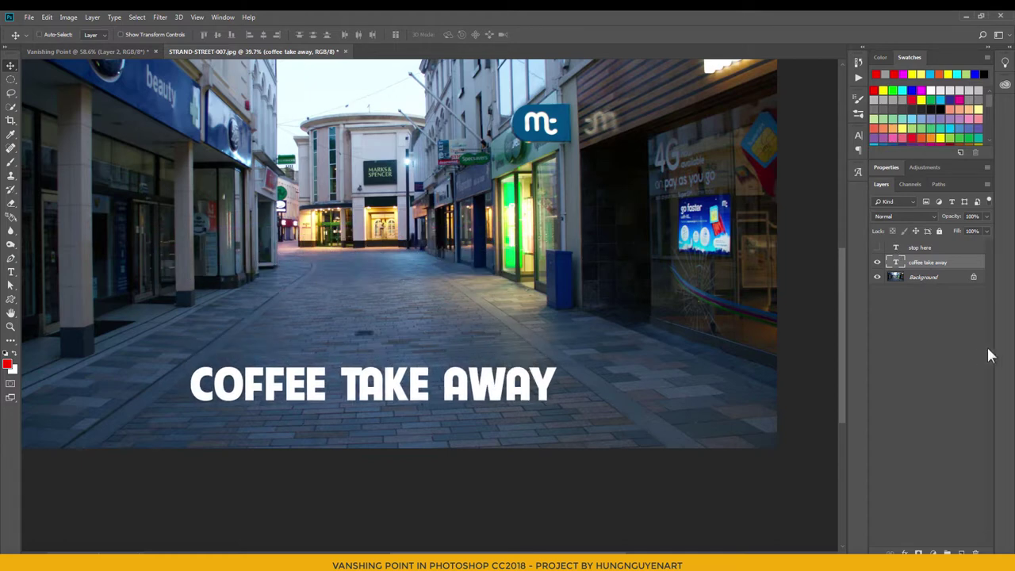
pyautogui.click(924, 249)
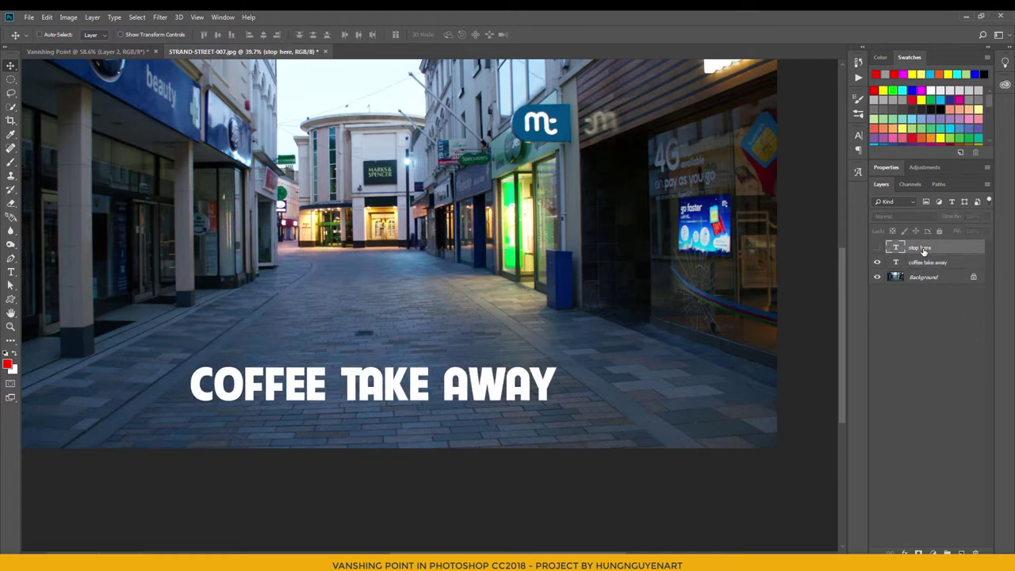
pyautogui.press('Delete')
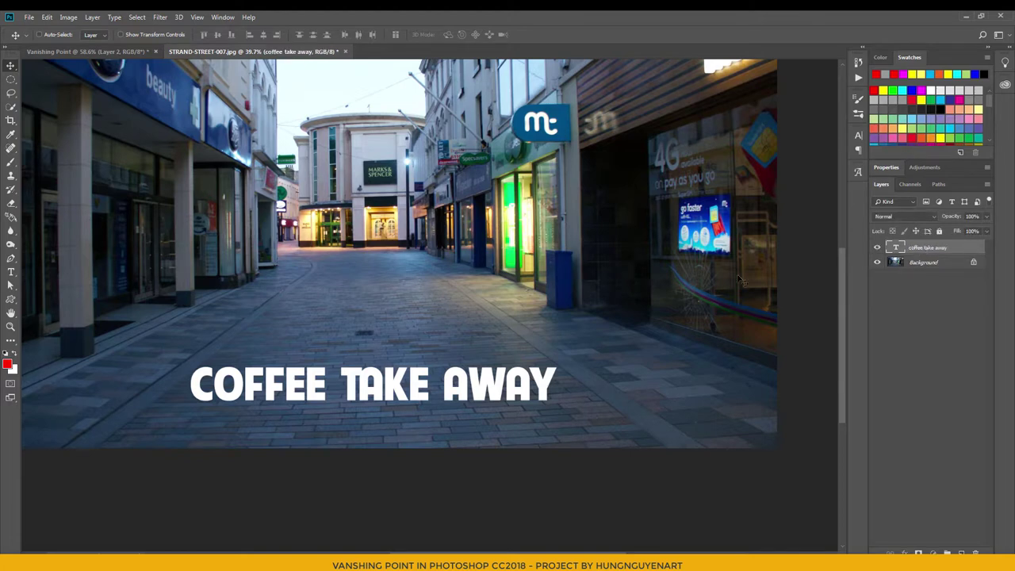
pyautogui.moveTo(447, 397)
pyautogui.mouseDown()
pyautogui.moveTo(473, 329)
pyautogui.moveTo(448, 383)
pyautogui.mouseUp()
# Step: Duplicate the text layer, retype it as 'stop', reposition it, and hide it
pyautogui.press('t')
pyautogui.click(447, 387)
pyautogui.hotkey('ctrl', 'a')
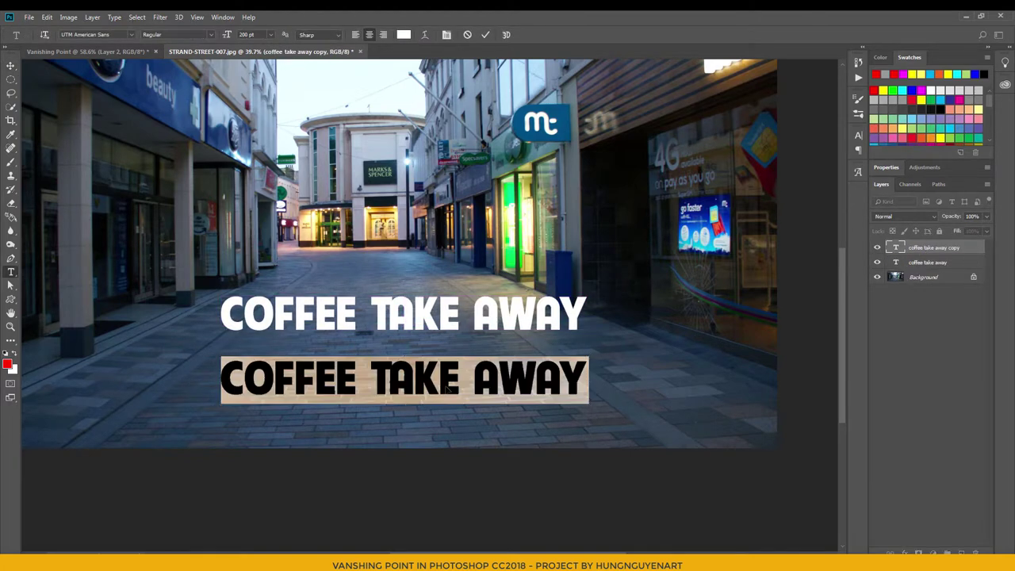
pyautogui.write('stop')
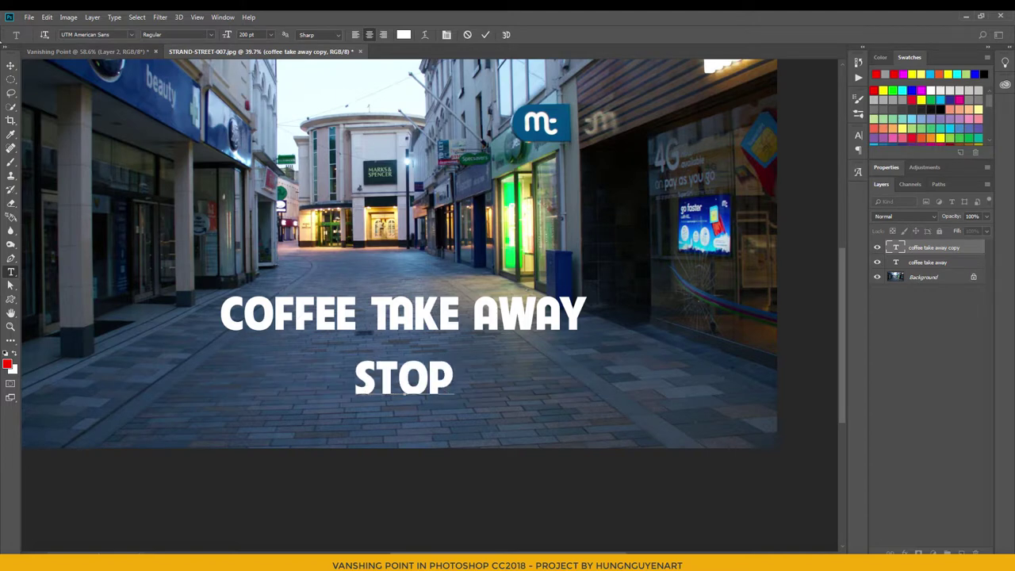
pyautogui.click(11, 65)
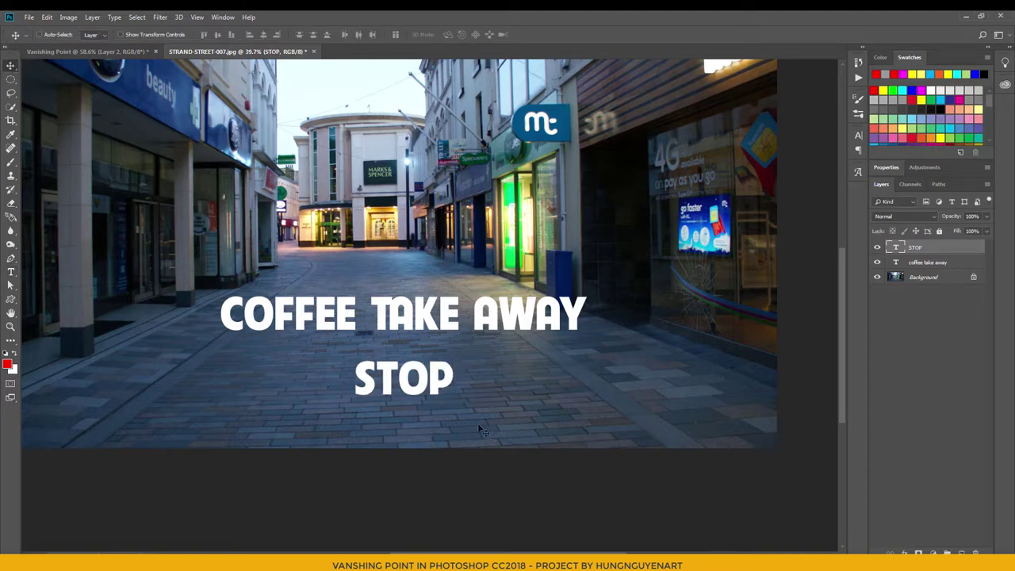
pyautogui.moveTo(436, 381); pyautogui.dragTo(408, 381)
pyautogui.hotkey('ctrl', 't')
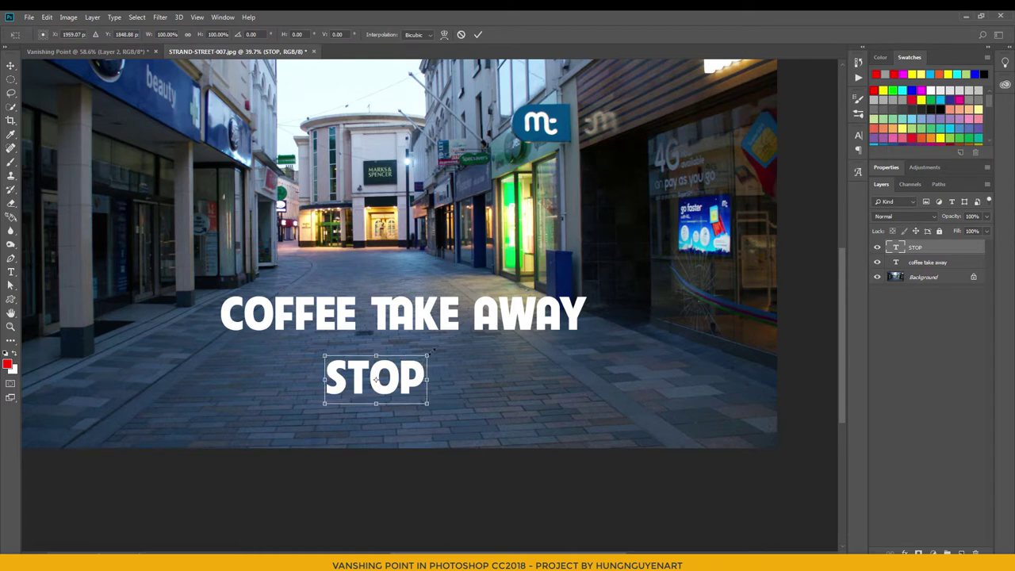
pyautogui.press('Return')
pyautogui.moveTo(425, 387); pyautogui.dragTo(490, 389)
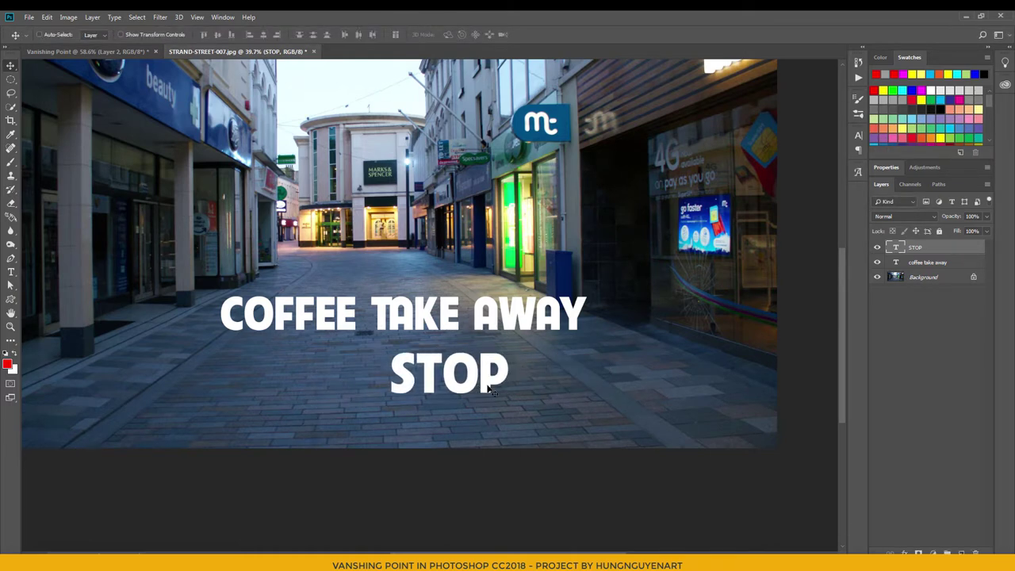
pyautogui.click(877, 248)
# Step: Copy the COFFEE TAKE AWAY lettering pixels, deselect, and hide that text layer
pyautogui.click(896, 262)
pyautogui.keyDown('ctrl'); pyautogui.click(897, 262); pyautogui.keyUp('ctrl')
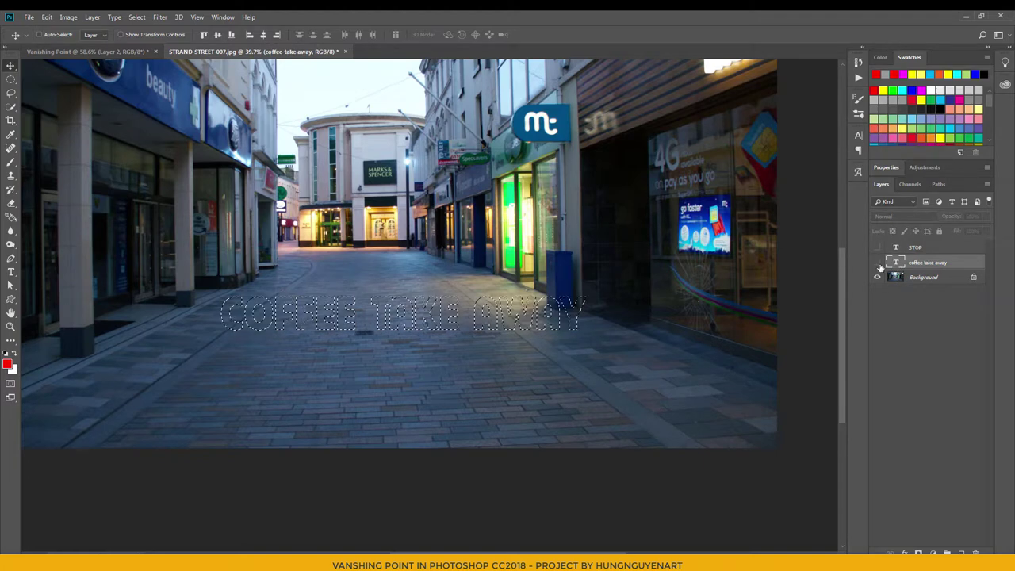
pyautogui.click(878, 262)
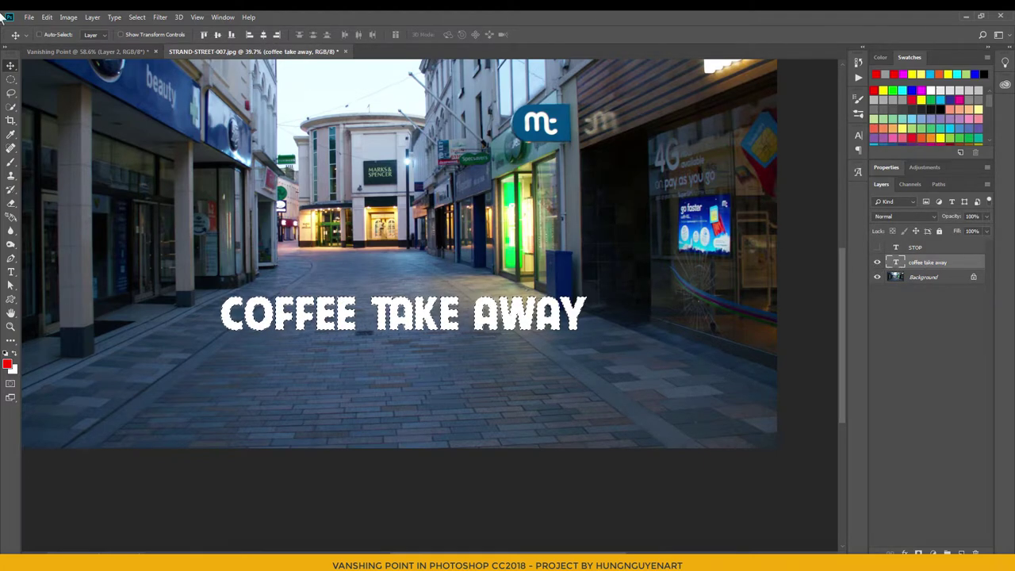
pyautogui.click(47, 17)
pyautogui.click(70, 94)
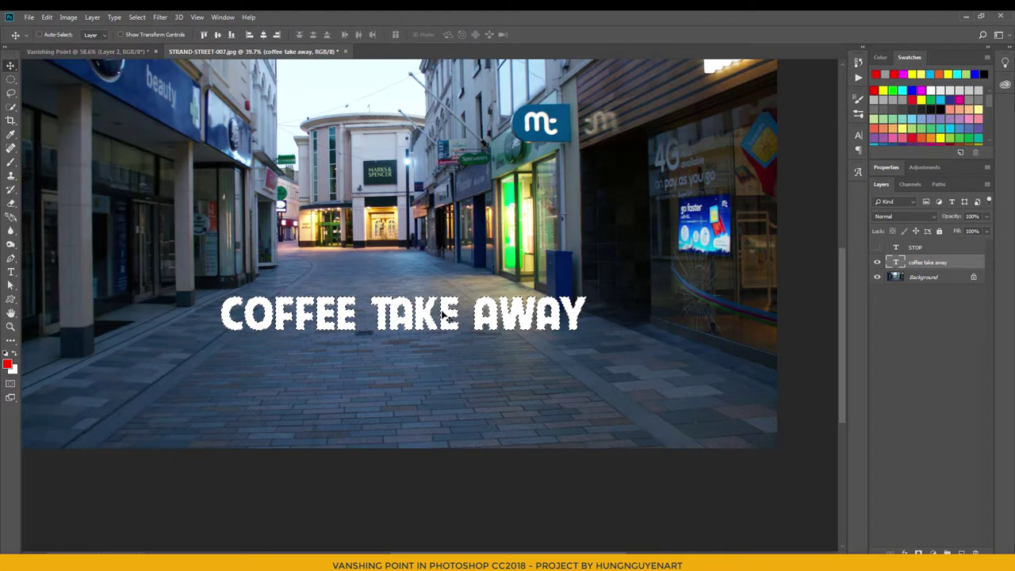
pyautogui.hotkey('ctrl', 'd')
pyautogui.click(878, 263)
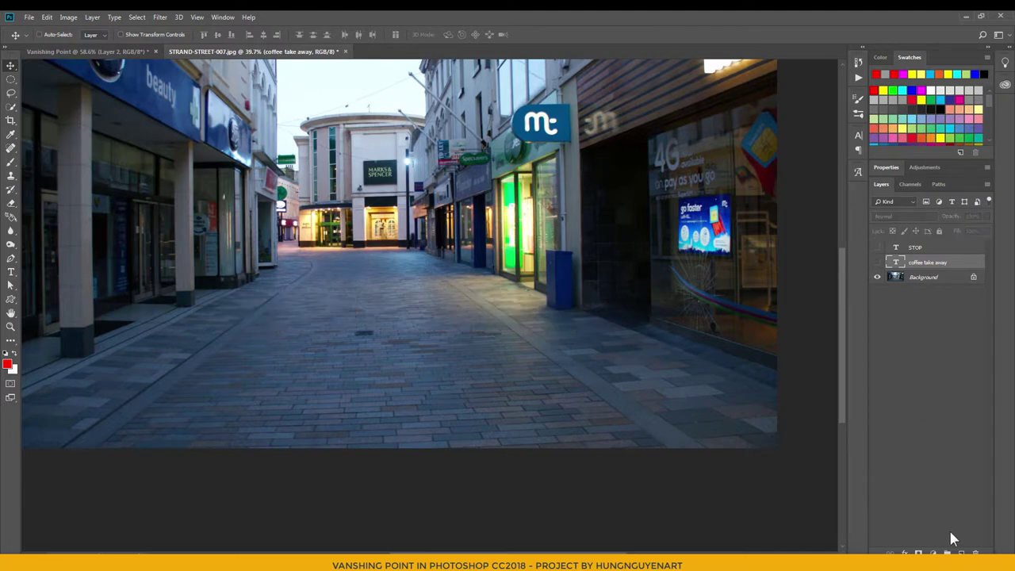
# Step: Add a new Layer 1 below the text and open Vanishing Point, deleting the old plane
pyautogui.click(961, 553)
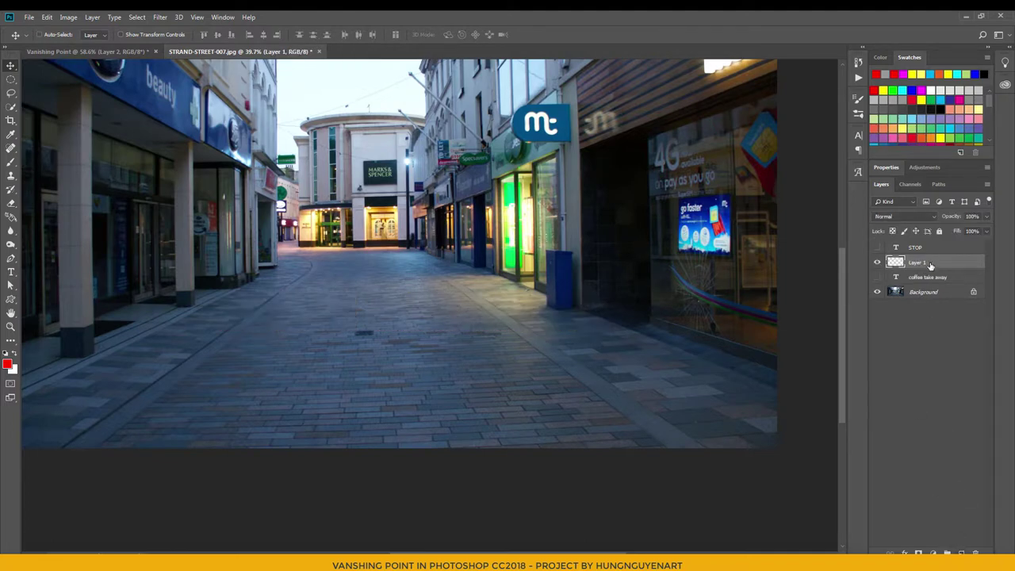
pyautogui.moveTo(931, 265); pyautogui.dragTo(928, 284)
pyautogui.click(161, 18)
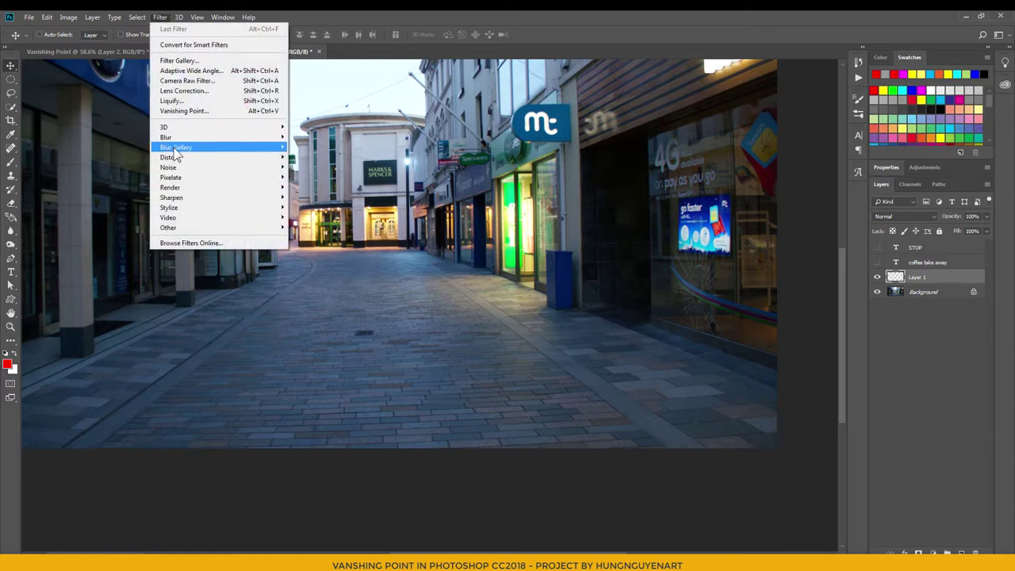
pyautogui.click(203, 117)
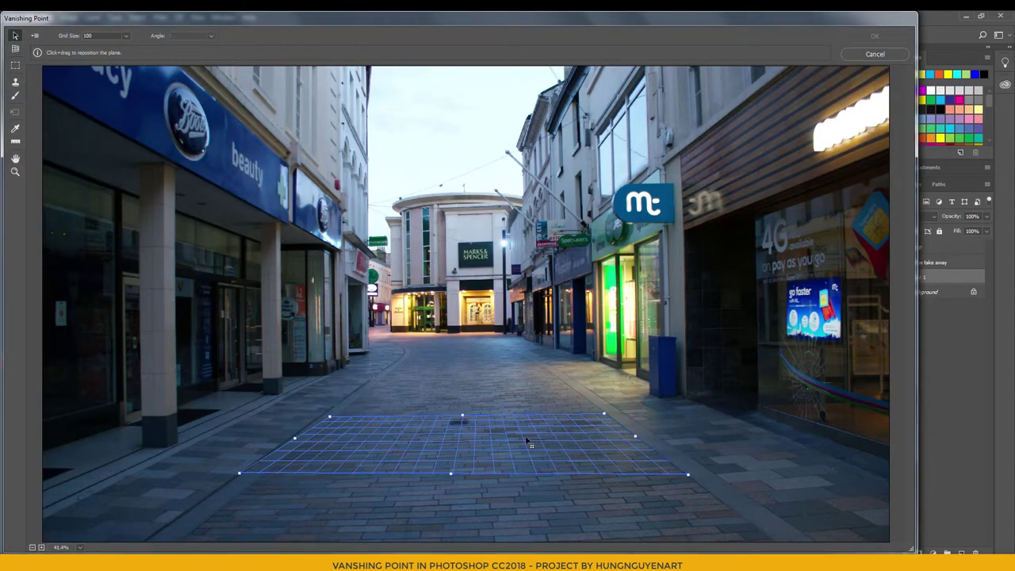
pyautogui.press('Delete')
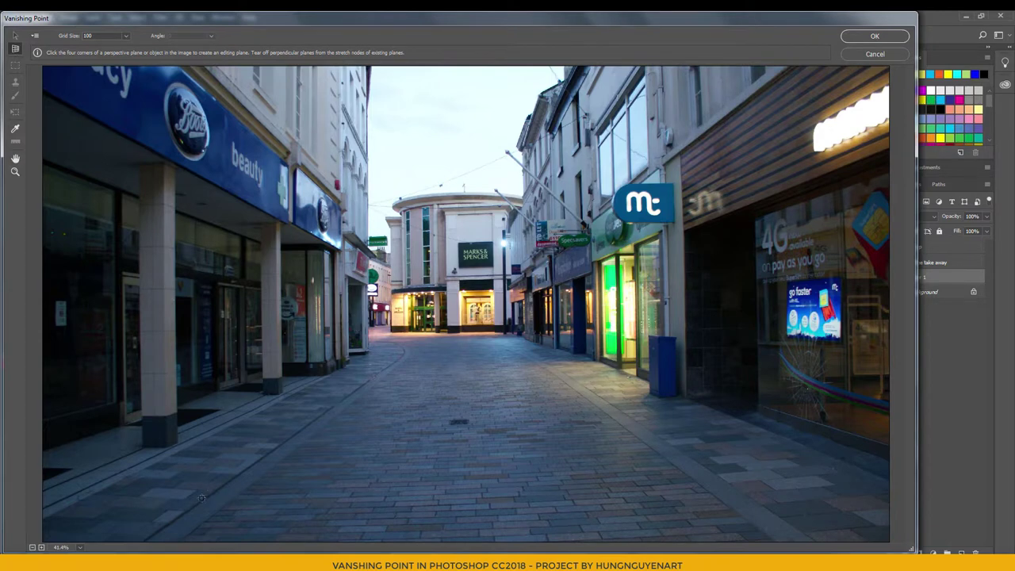
# Step: Draw a four-corner plane spanning the pavement up the street
pyautogui.click(181, 543)
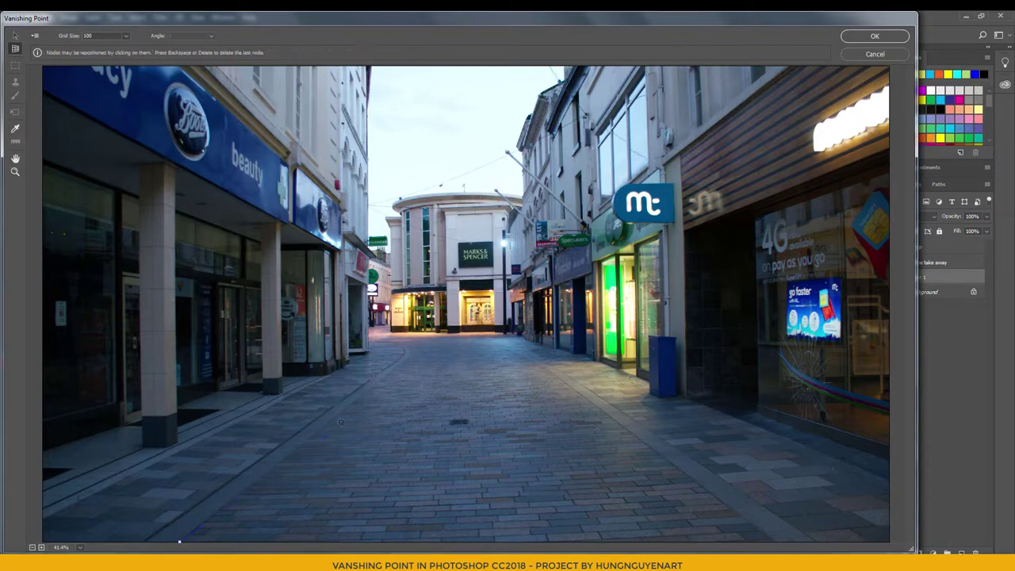
pyautogui.click(390, 372)
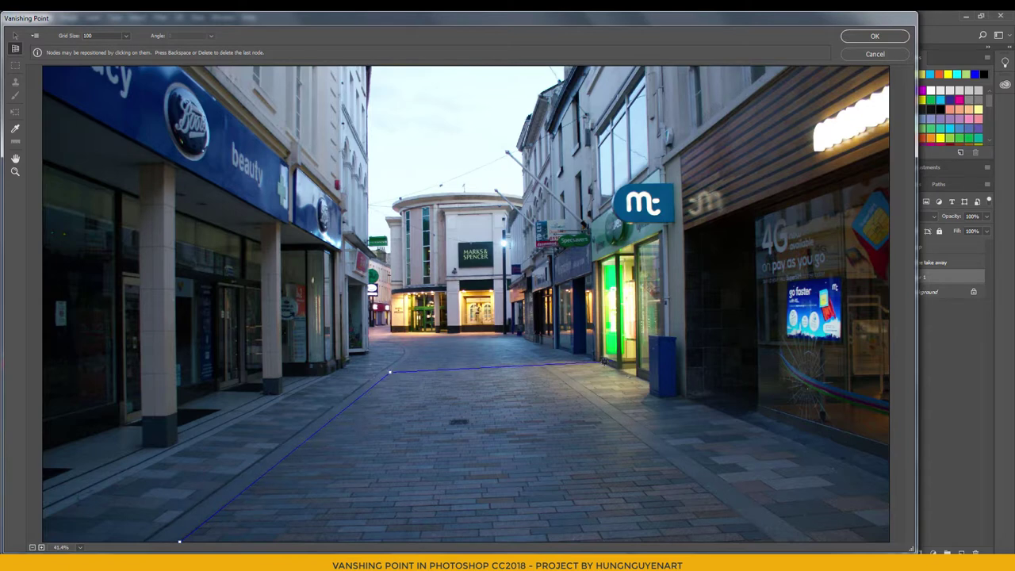
pyautogui.click(548, 369)
pyautogui.click(774, 542)
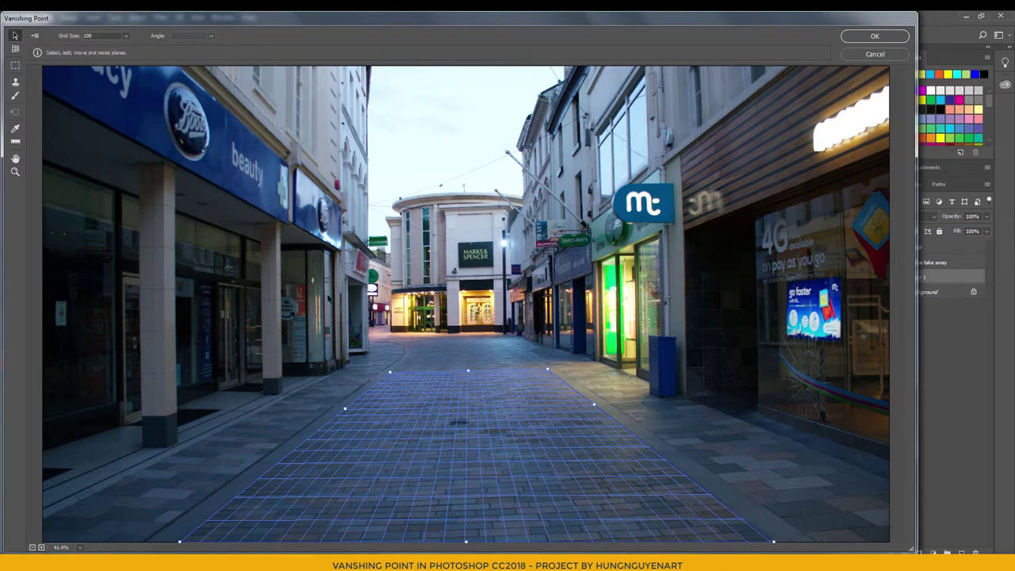
# Step: Paste the COFFEE TAKE AWAY lettering, shrink it, and turn it along the right pavement
pyautogui.hotkey('ctrl', 'v')
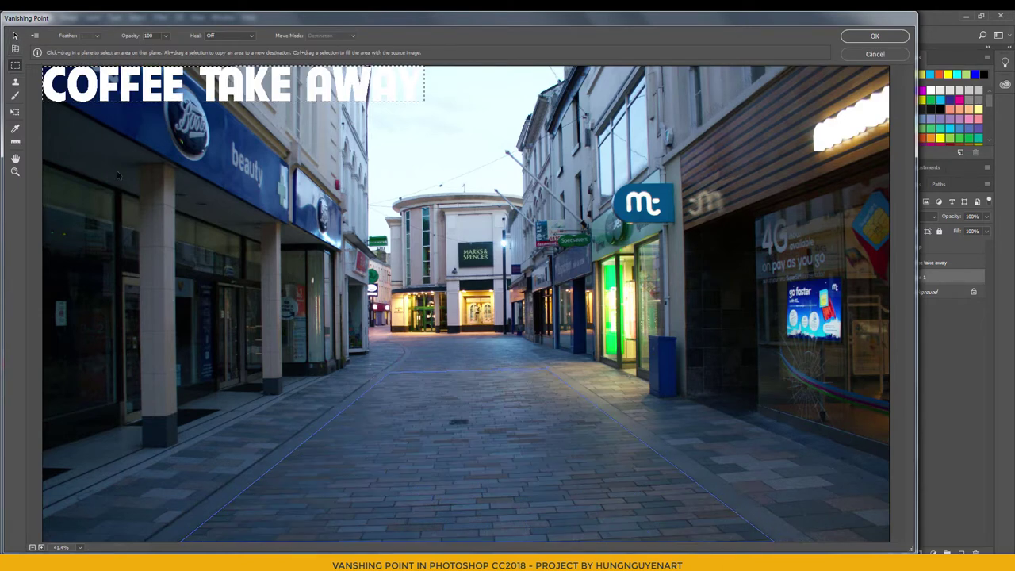
pyautogui.click(14, 112)
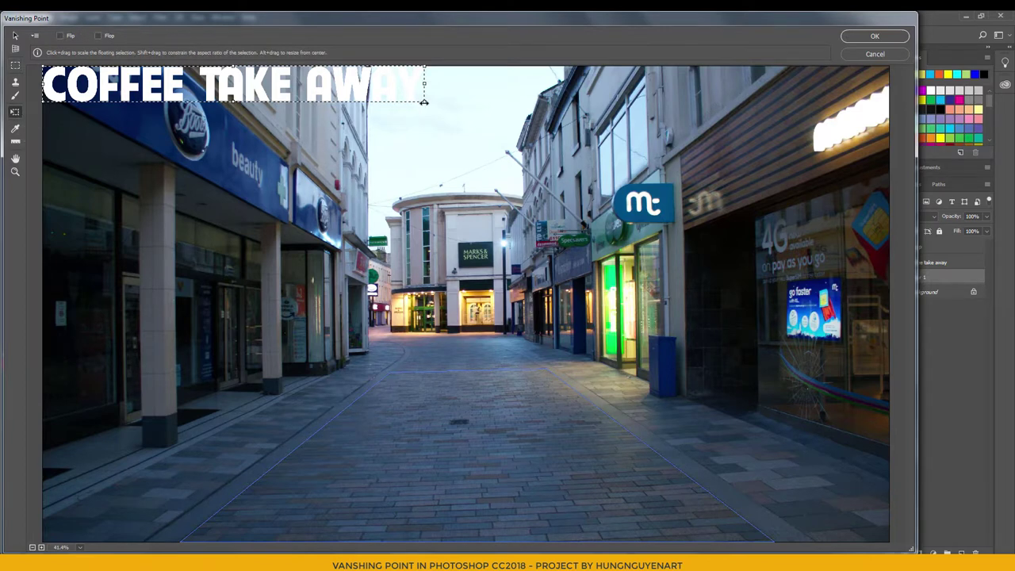
pyautogui.moveTo(424, 102); pyautogui.dragTo(300, 91)
pyautogui.moveTo(206, 81)
pyautogui.mouseDown()
pyautogui.moveTo(521, 488)
pyautogui.moveTo(512, 496)
pyautogui.mouseUp()
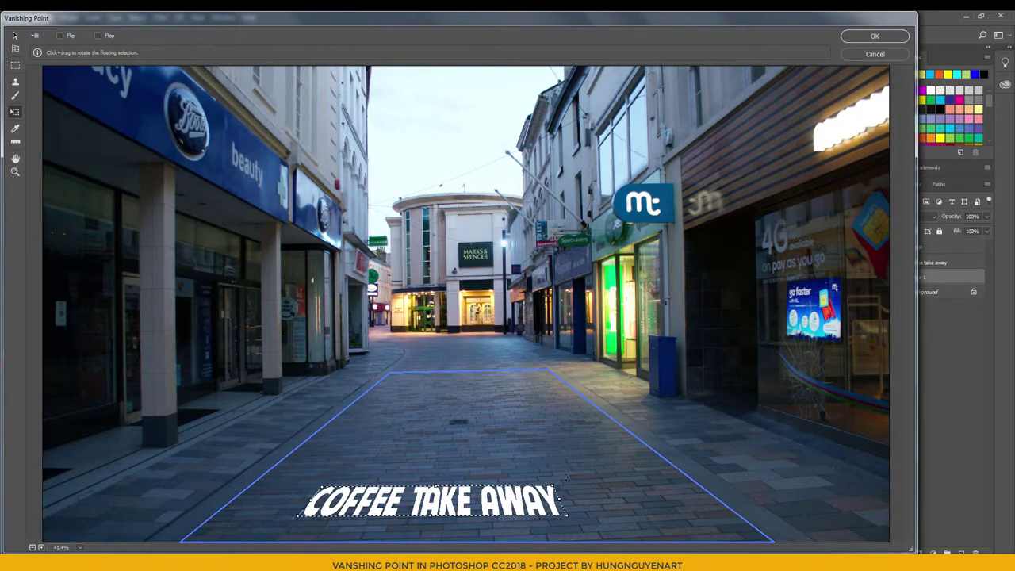
pyautogui.moveTo(565, 476)
pyautogui.mouseDown()
pyautogui.moveTo(416, 408)
pyautogui.moveTo(435, 409)
pyautogui.mouseUp()
pyautogui.moveTo(435, 468)
pyautogui.mouseDown()
pyautogui.moveTo(572, 404)
pyautogui.moveTo(560, 397)
pyautogui.mouseUp()
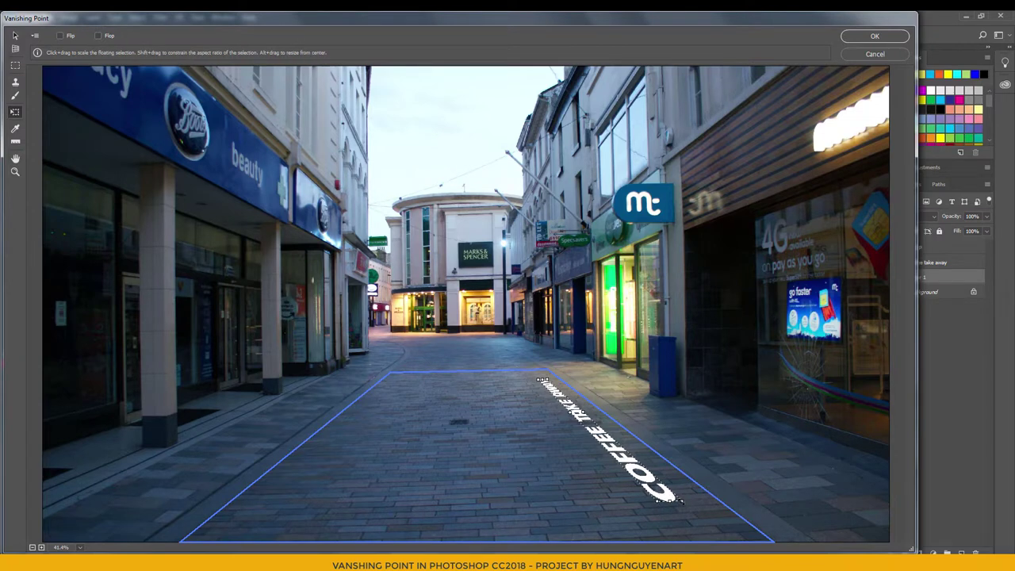
# Step: Fine-tune the text's angle, position and scale on the pavement, then apply it
pyautogui.moveTo(685, 505)
pyautogui.mouseDown()
pyautogui.moveTo(503, 332)
pyautogui.moveTo(499, 343)
pyautogui.mouseUp()
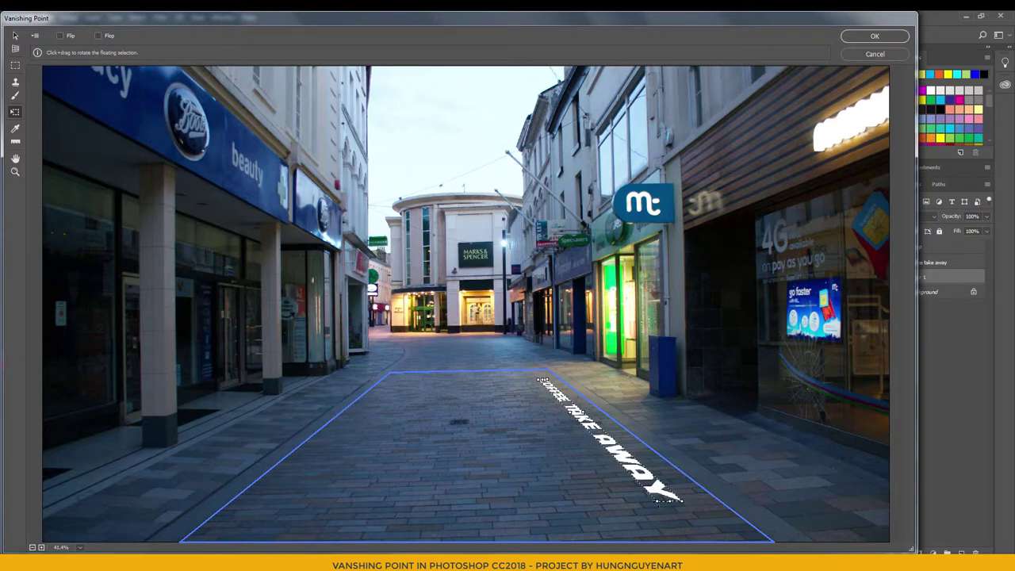
pyautogui.moveTo(597, 436)
pyautogui.mouseDown()
pyautogui.moveTo(571, 442)
pyautogui.moveTo(621, 458)
pyautogui.mouseUp()
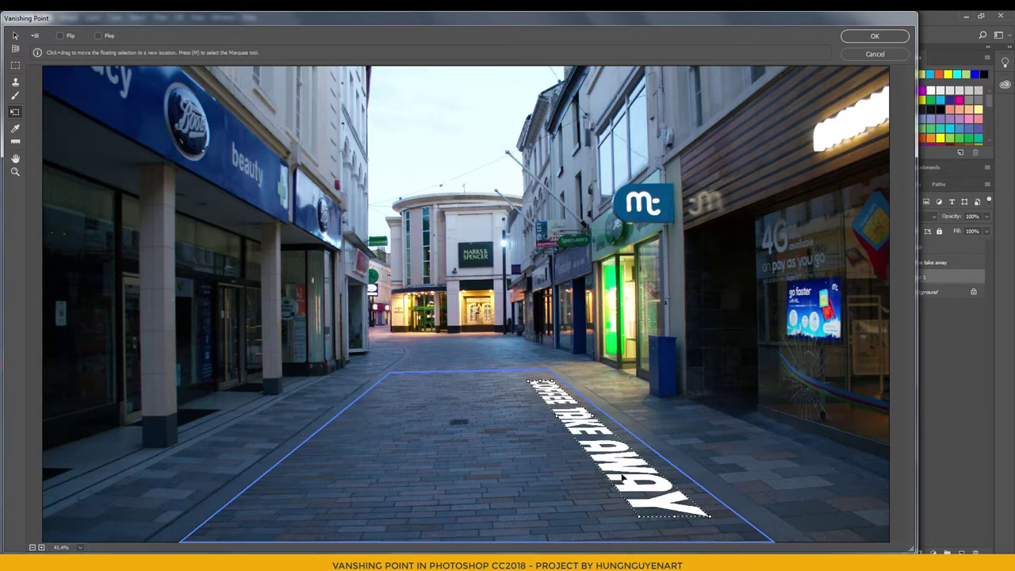
pyautogui.moveTo(674, 516)
pyautogui.mouseDown()
pyautogui.moveTo(647, 472)
pyautogui.moveTo(677, 512)
pyautogui.mouseUp()
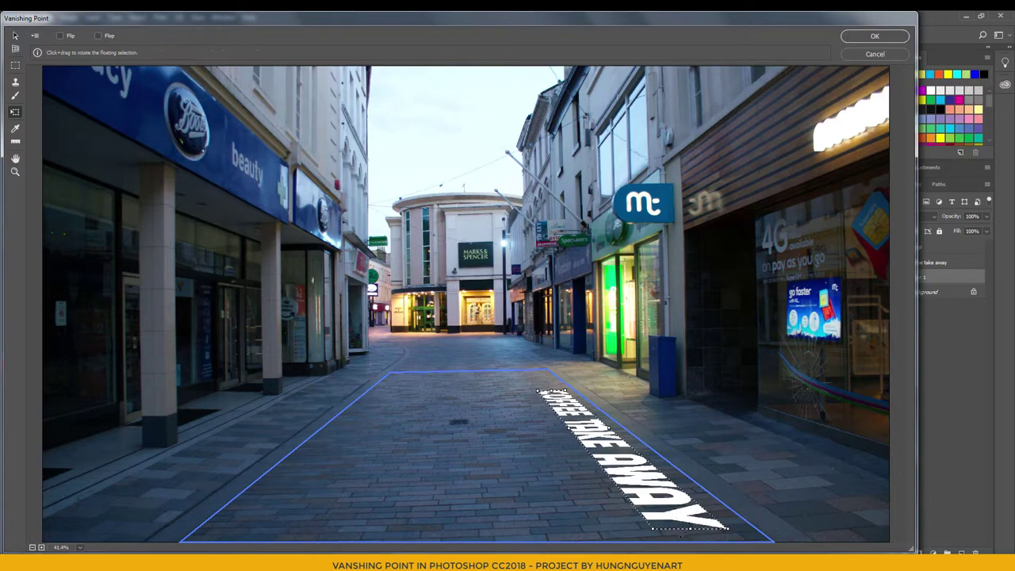
pyautogui.moveTo(725, 527); pyautogui.dragTo(707, 512)
pyautogui.moveTo(595, 450); pyautogui.dragTo(353, 460)
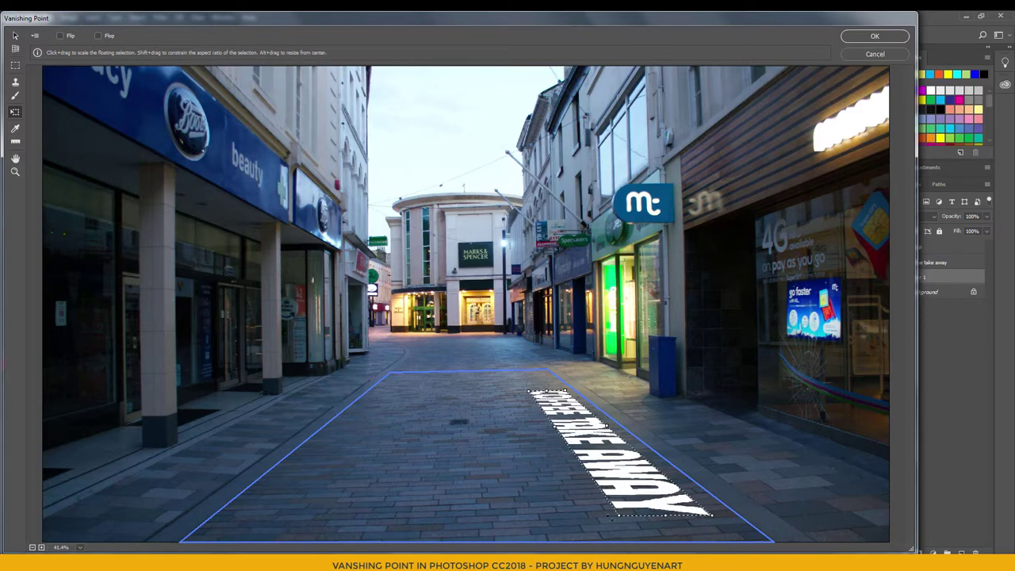
pyautogui.moveTo(301, 527)
pyautogui.mouseDown()
pyautogui.moveTo(184, 529)
pyautogui.moveTo(674, 527)
pyautogui.mouseUp()
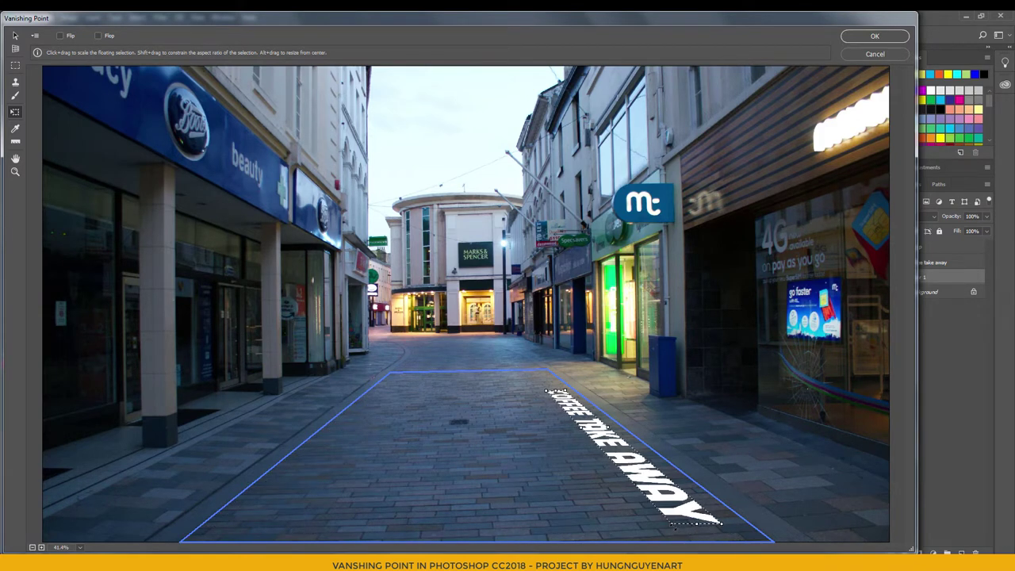
pyautogui.click(875, 35)
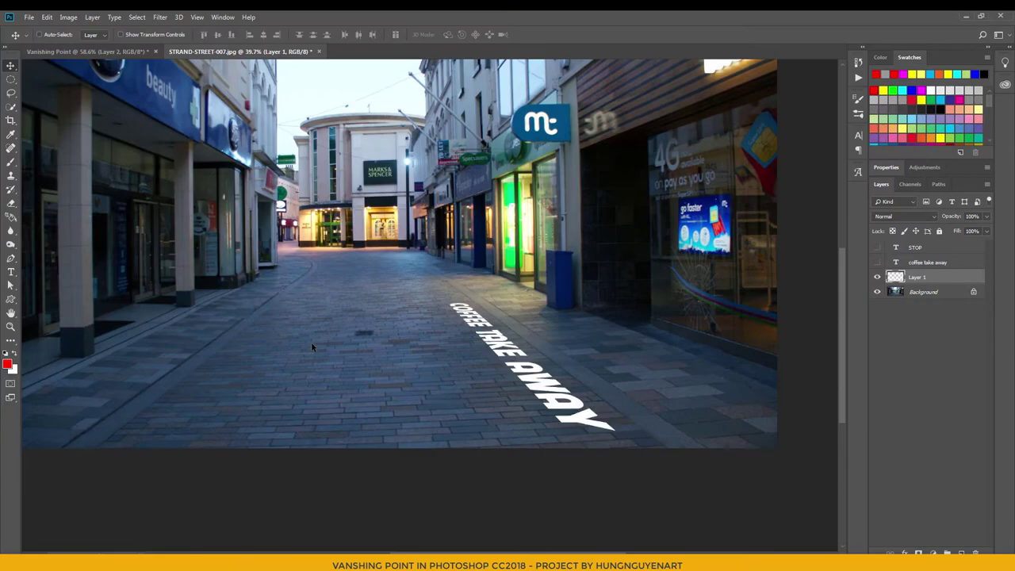
# Step: Give Layer 1's pavement text a yellow-green #ccff00 Color Overlay
pyautogui.doubleClick(945, 279)
pyautogui.moveTo(805, 137); pyautogui.dragTo(344, 110)
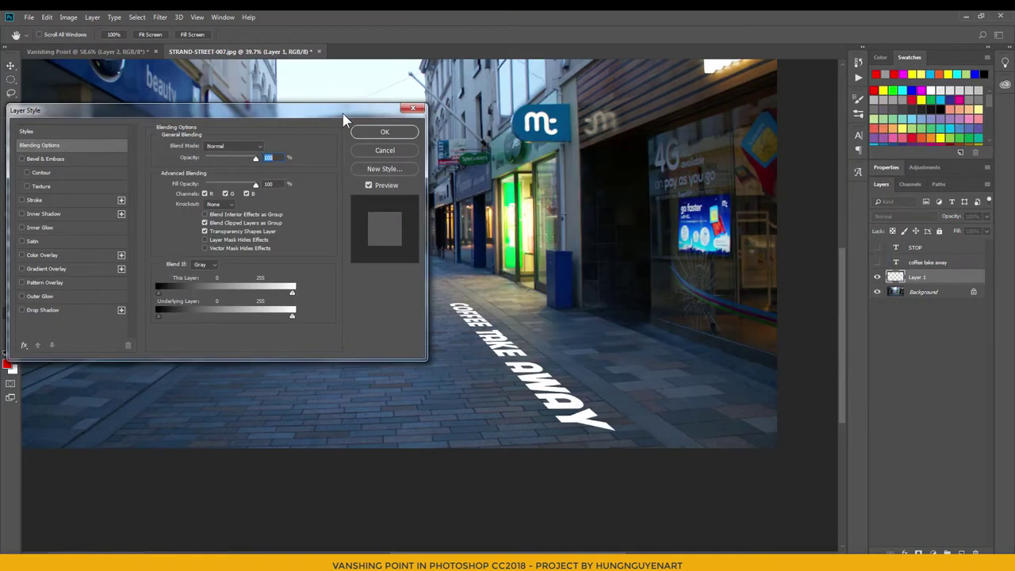
pyautogui.click(46, 256)
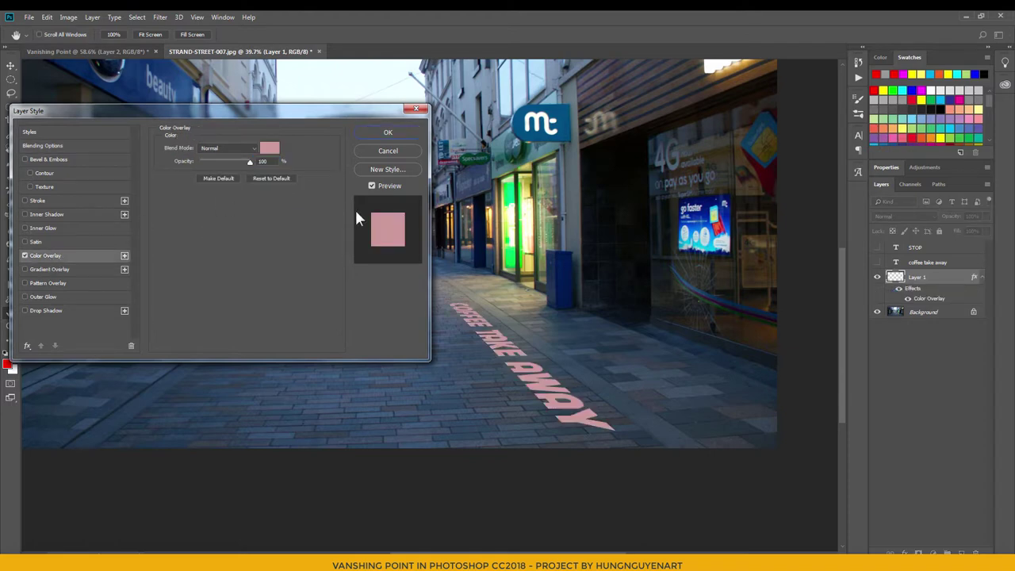
pyautogui.click(269, 148)
pyautogui.moveTo(484, 208); pyautogui.dragTo(484, 216)
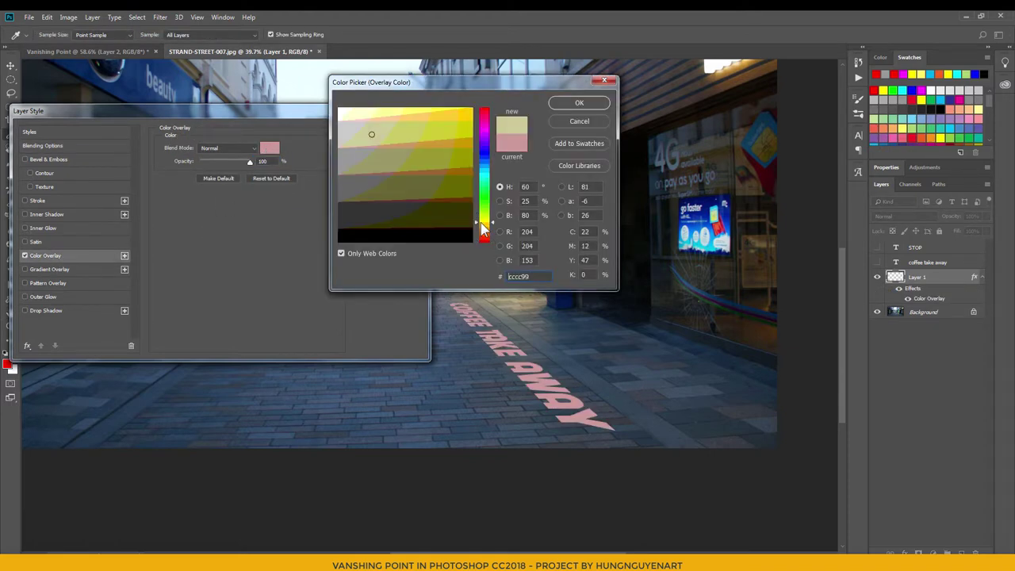
pyautogui.click(468, 117)
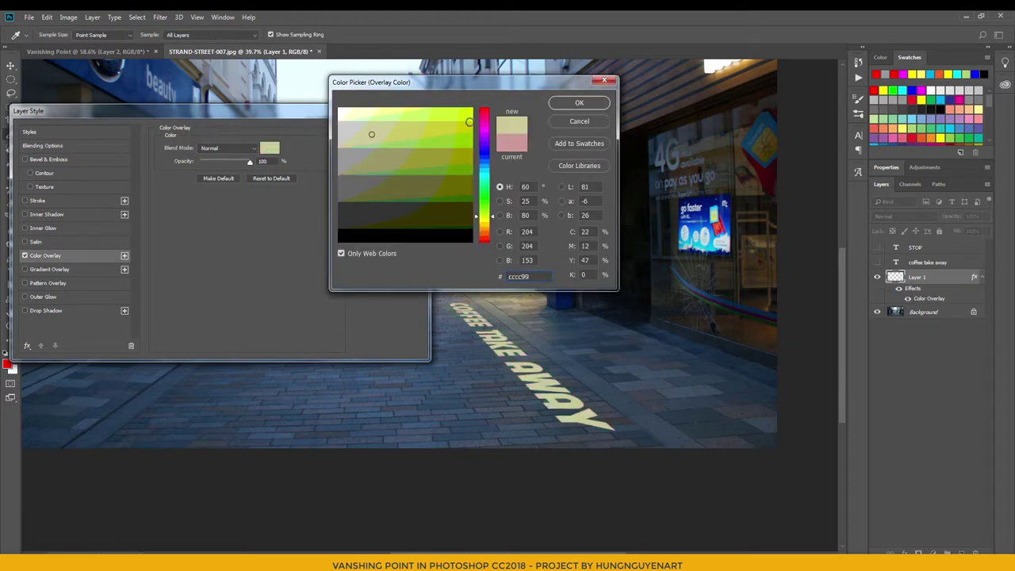
pyautogui.click(580, 103)
# Step: Add Drop Shadow, Bevel & Emboss and an enlarged Inner Shadow to the text
pyautogui.click(48, 311)
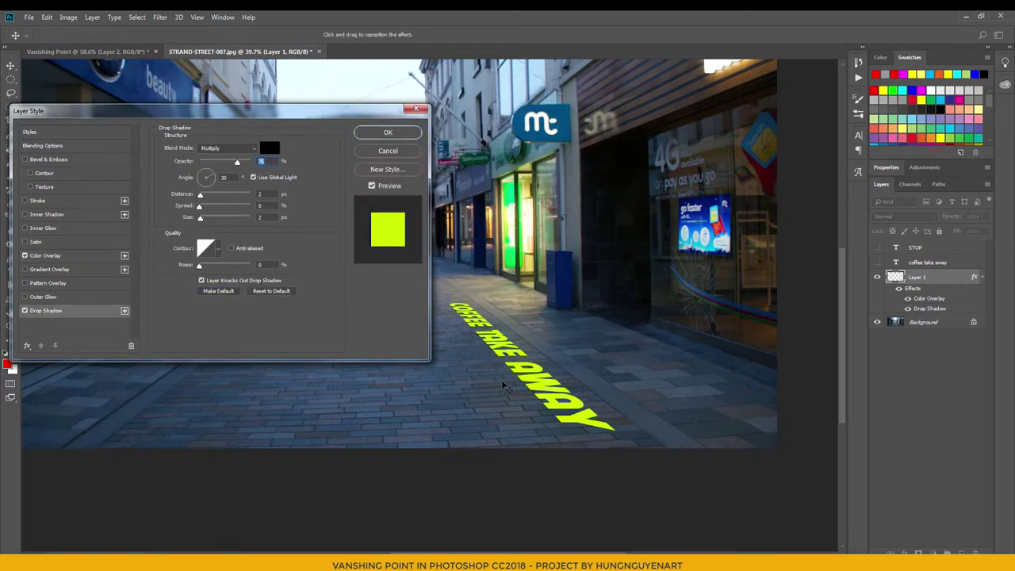
pyautogui.moveTo(519, 379)
pyautogui.mouseDown()
pyautogui.moveTo(522, 410)
pyautogui.moveTo(526, 391)
pyautogui.moveTo(543, 397)
pyautogui.mouseUp()
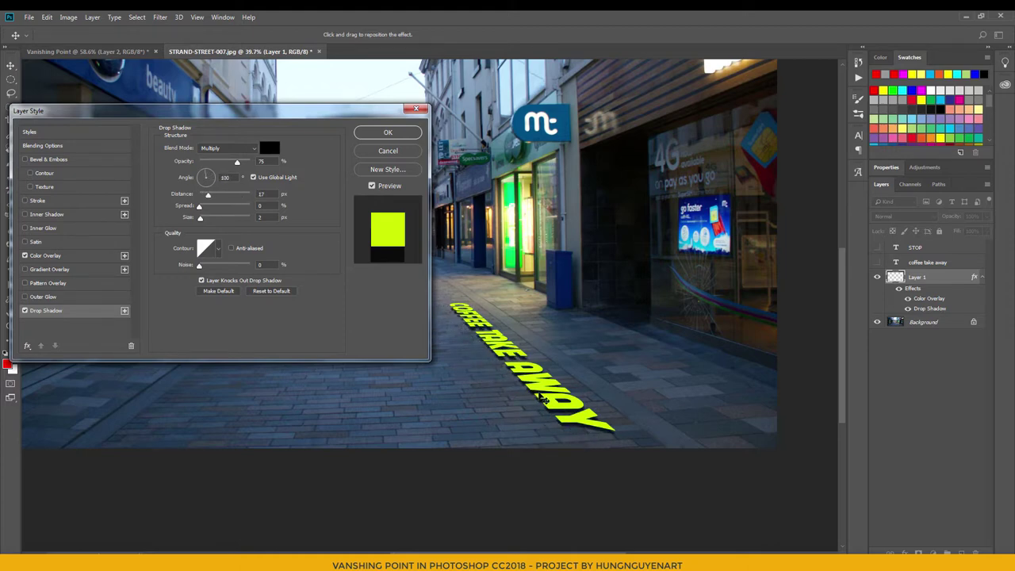
pyautogui.click(51, 159)
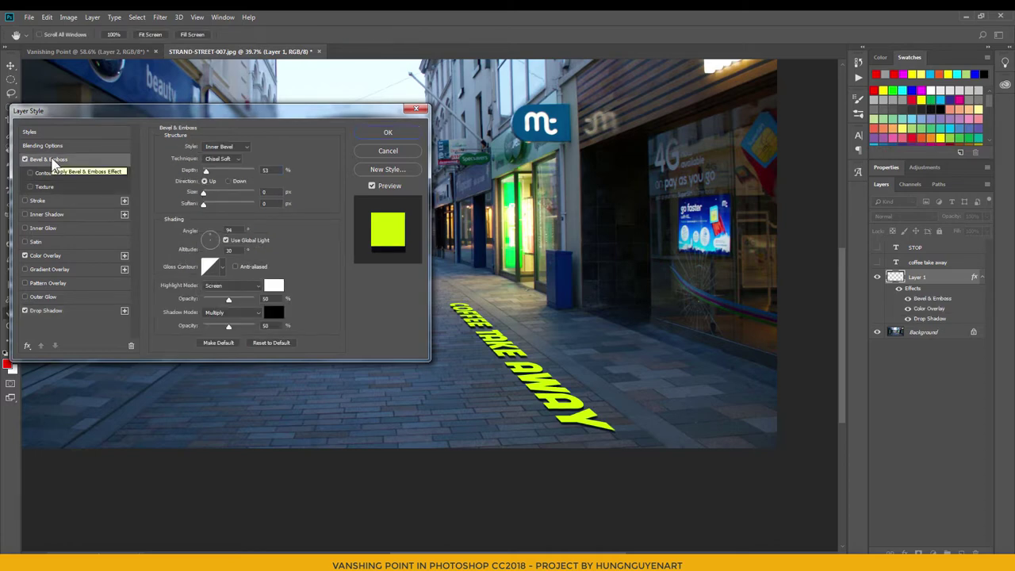
pyautogui.click(72, 215)
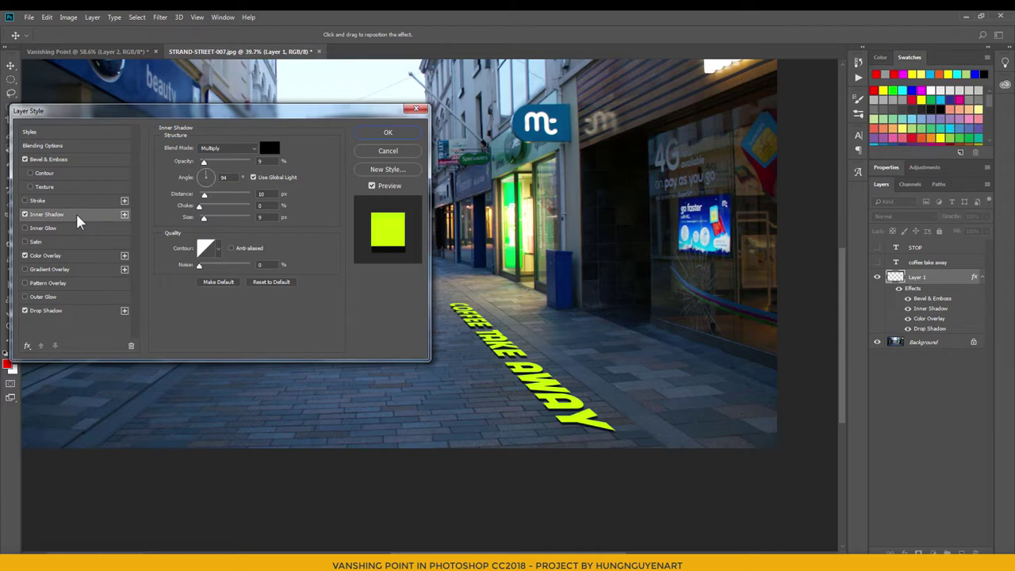
pyautogui.moveTo(205, 219); pyautogui.dragTo(213, 228)
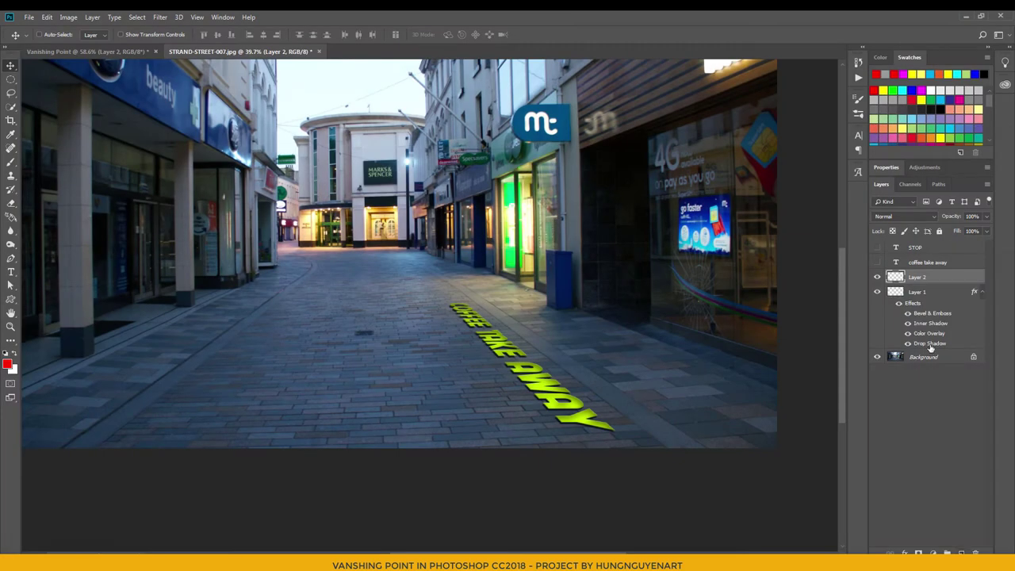
# Step: Open Vanishing Point, test a paste, and cancel without applying
pyautogui.click(159, 17)
pyautogui.click(195, 108)
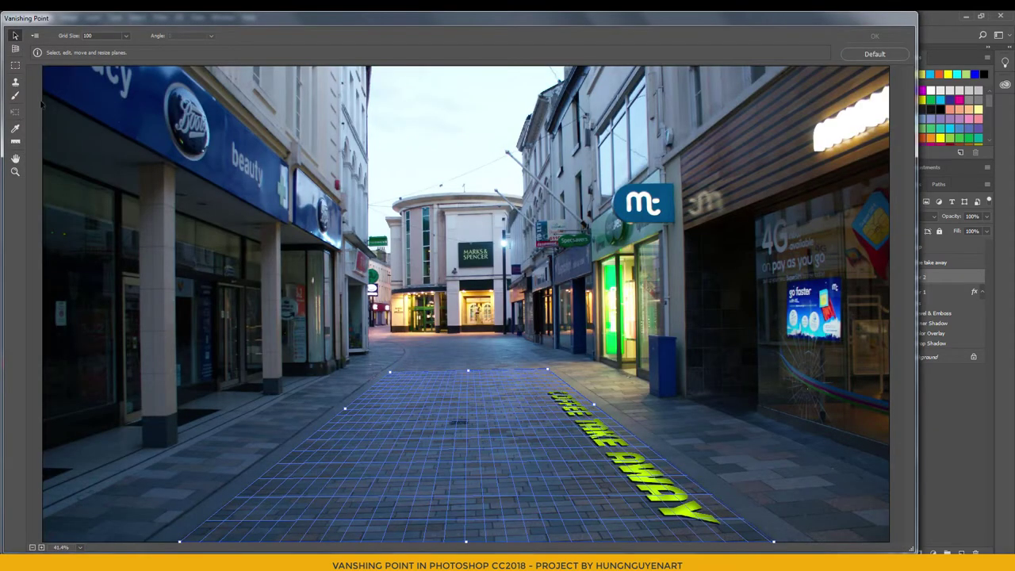
pyautogui.hotkey('ctrl', 'v')
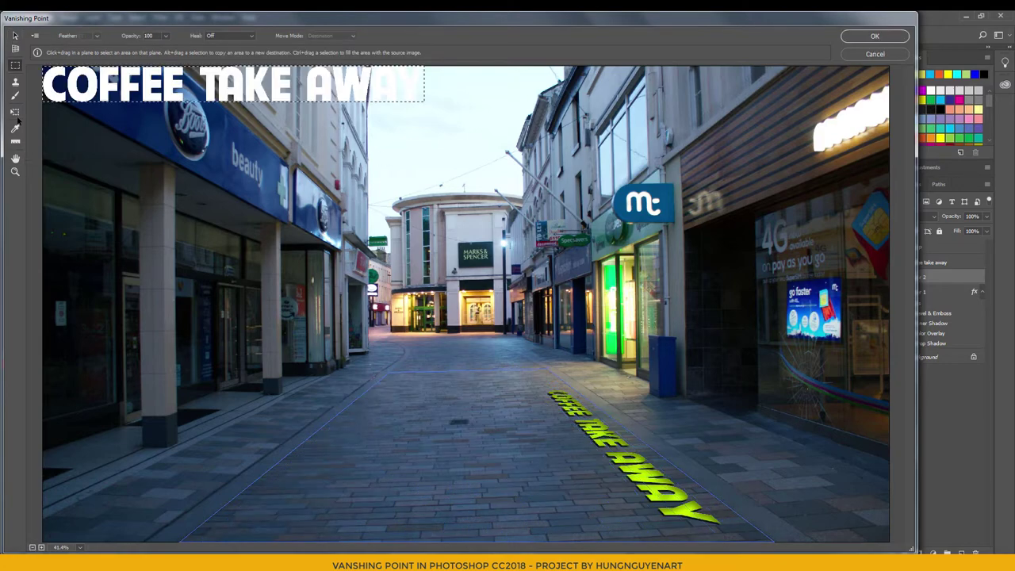
pyautogui.click(867, 55)
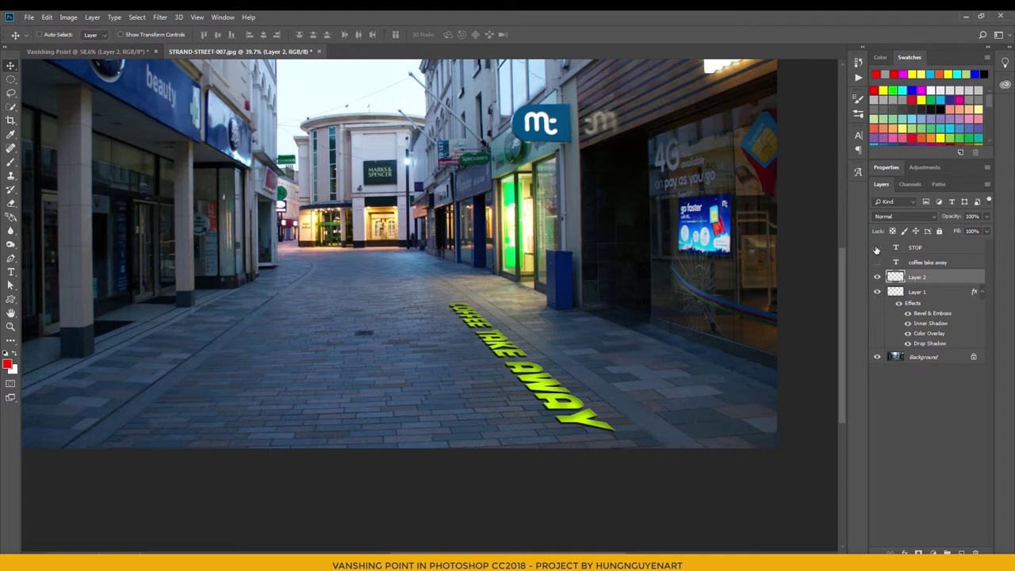
# Step: Copy the STOP text from its layer, hide it, and target Layer 2
pyautogui.click(877, 247)
pyautogui.keyDown('ctrl'); pyautogui.click(897, 248); pyautogui.keyUp('ctrl')
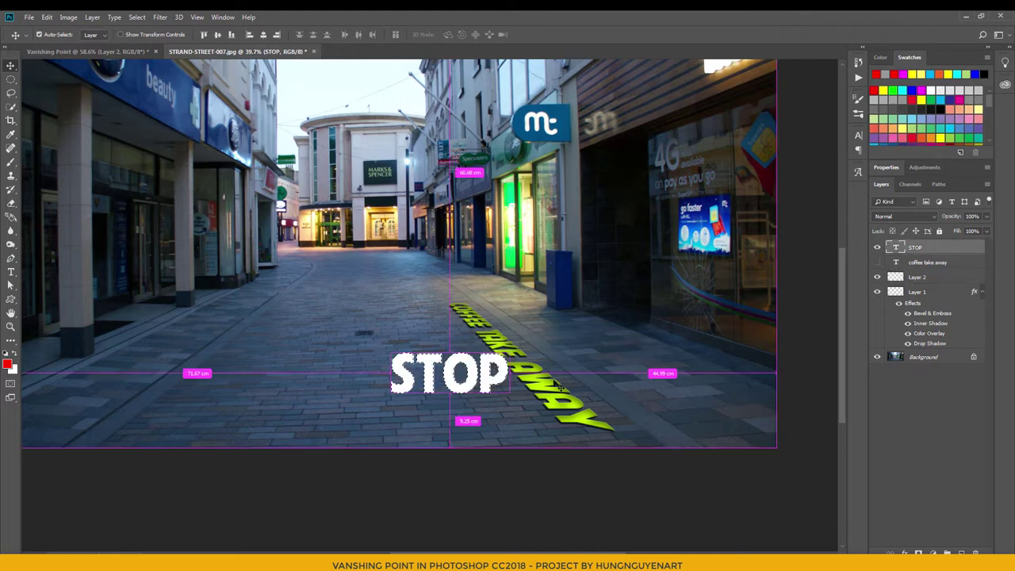
pyautogui.hotkey('ctrl', 'd')
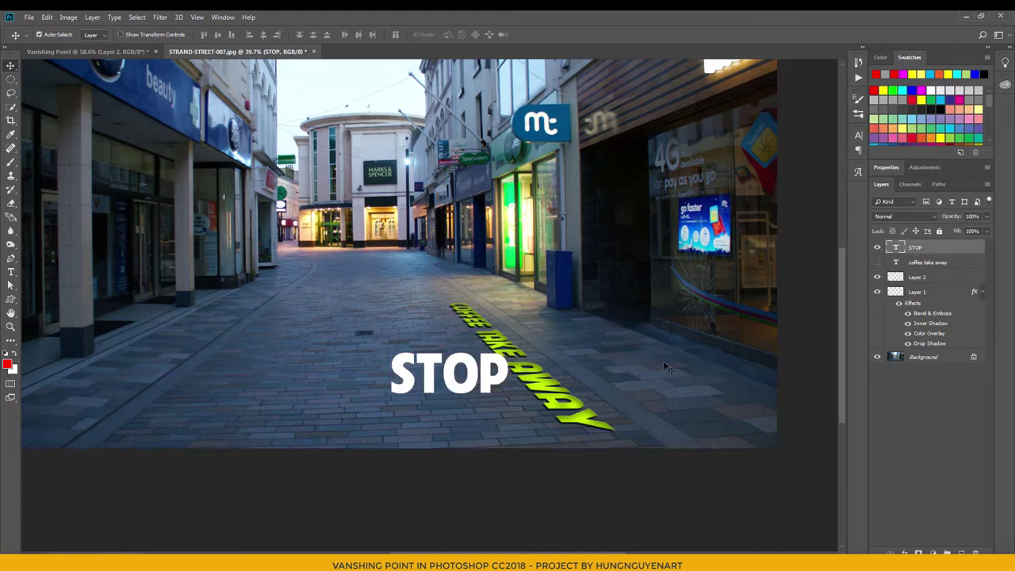
pyautogui.click(877, 247)
pyautogui.click(922, 279)
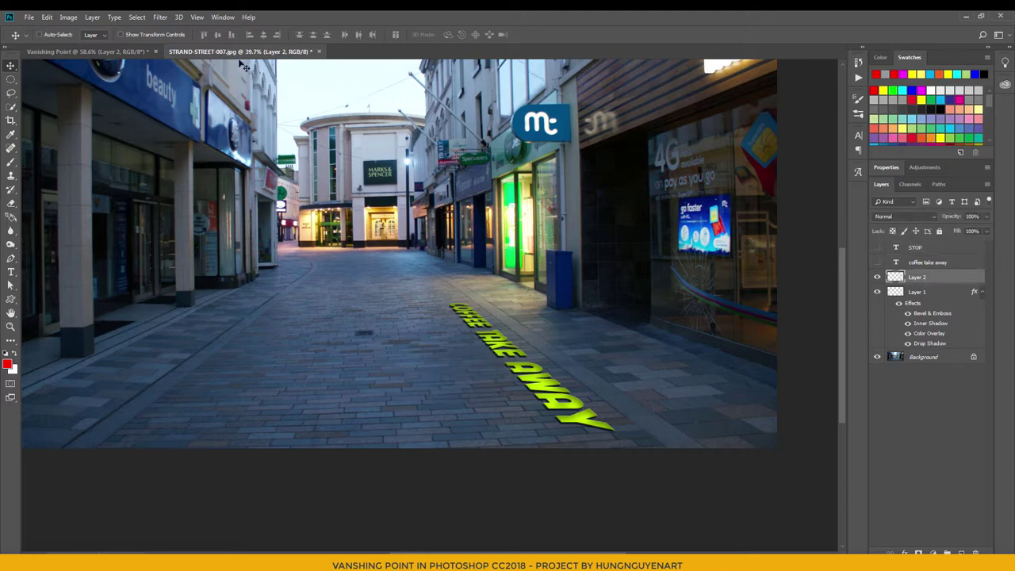
# Step: Paste STOP into Vanishing Point and move it onto the left side of the pavement
pyautogui.click(162, 17)
pyautogui.click(184, 109)
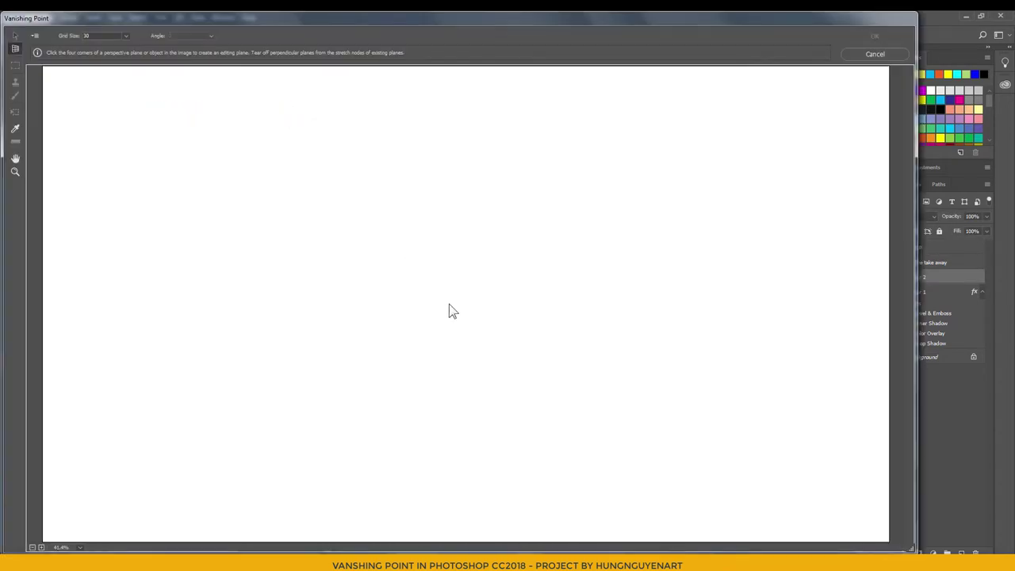
pyautogui.hotkey('ctrl', 'v')
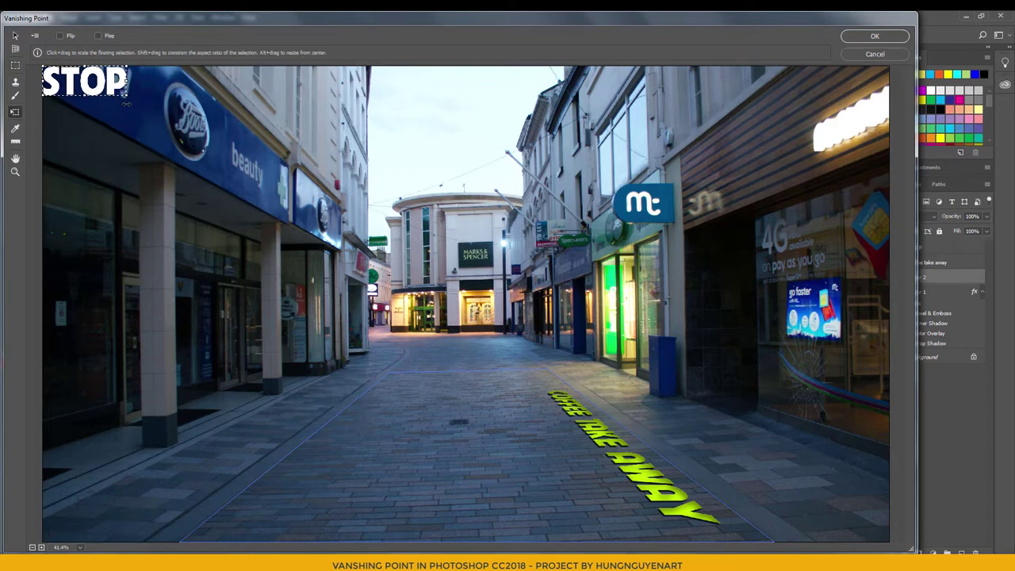
pyautogui.moveTo(127, 87)
pyautogui.mouseDown()
pyautogui.moveTo(479, 498)
pyautogui.moveTo(560, 449)
pyautogui.mouseUp()
pyautogui.moveTo(565, 498)
pyautogui.mouseDown()
pyautogui.moveTo(603, 503)
pyautogui.moveTo(555, 498)
pyautogui.moveTo(553, 387)
pyautogui.moveTo(412, 456)
pyautogui.moveTo(317, 528)
pyautogui.mouseUp()
pyautogui.press('t')
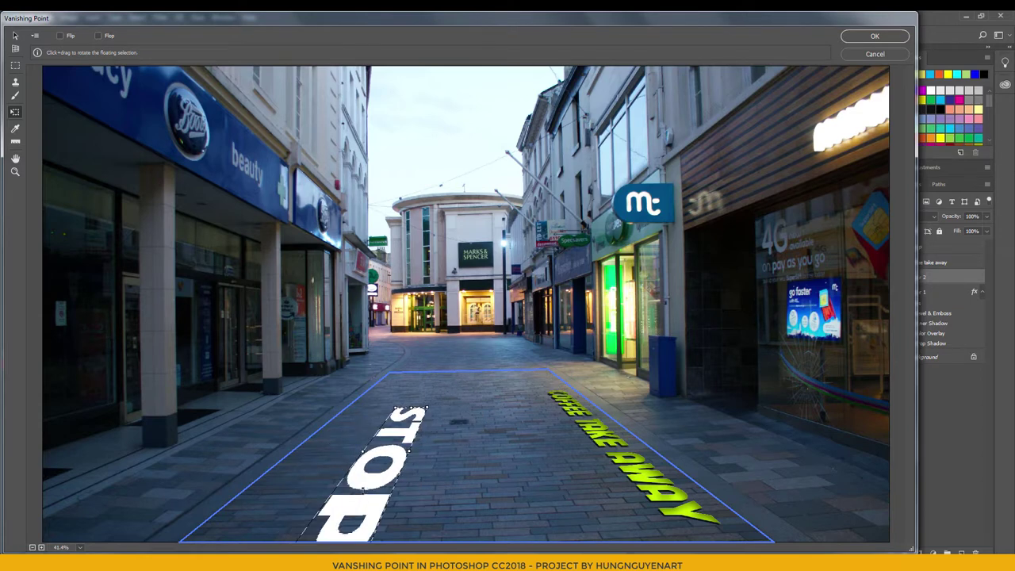
pyautogui.moveTo(373, 486); pyautogui.dragTo(322, 457)
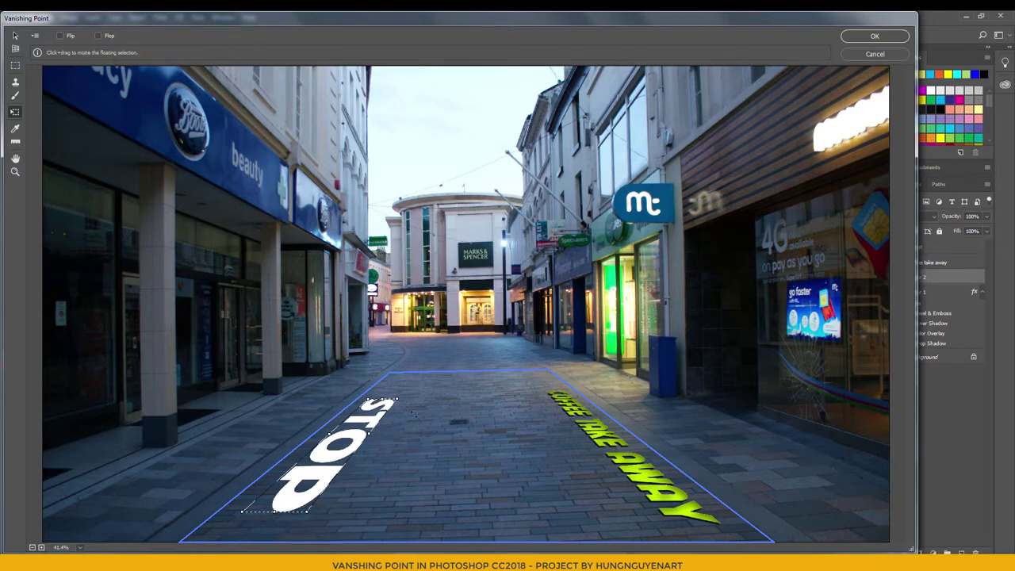
# Step: Toggle Flip and Flop until the STOP copy reads the right way round
pyautogui.click(98, 36)
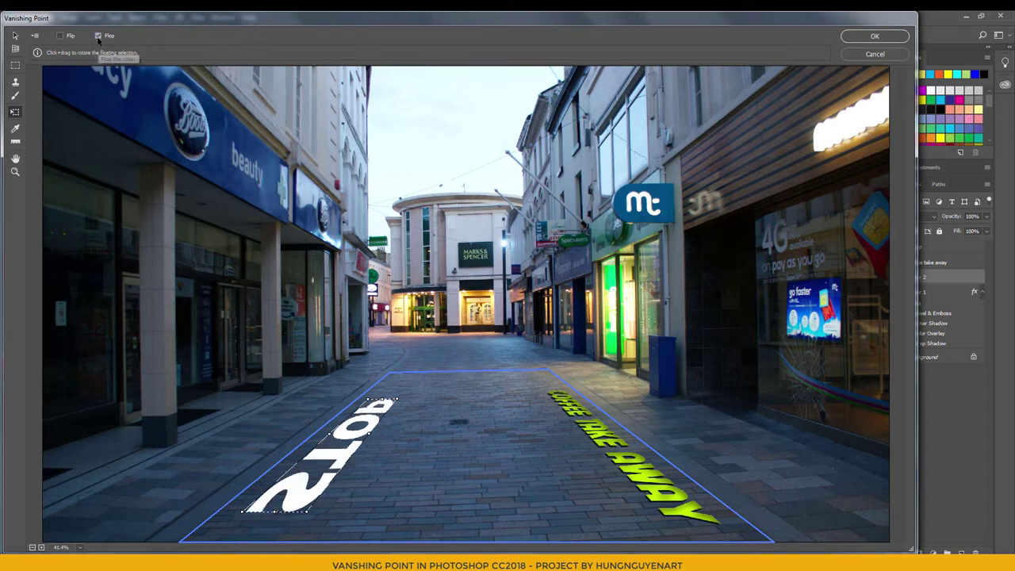
pyautogui.click(60, 36)
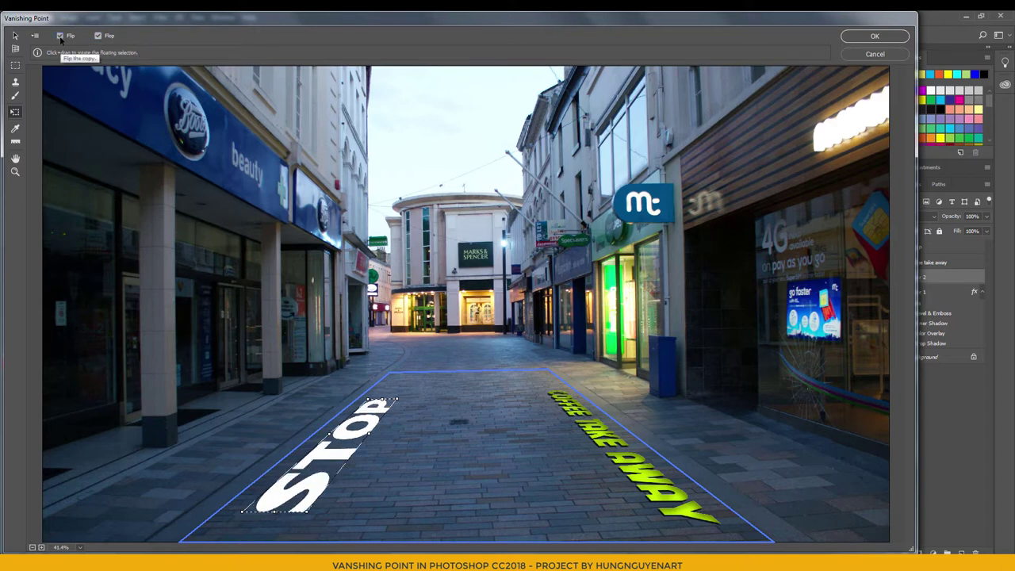
pyautogui.click(97, 35)
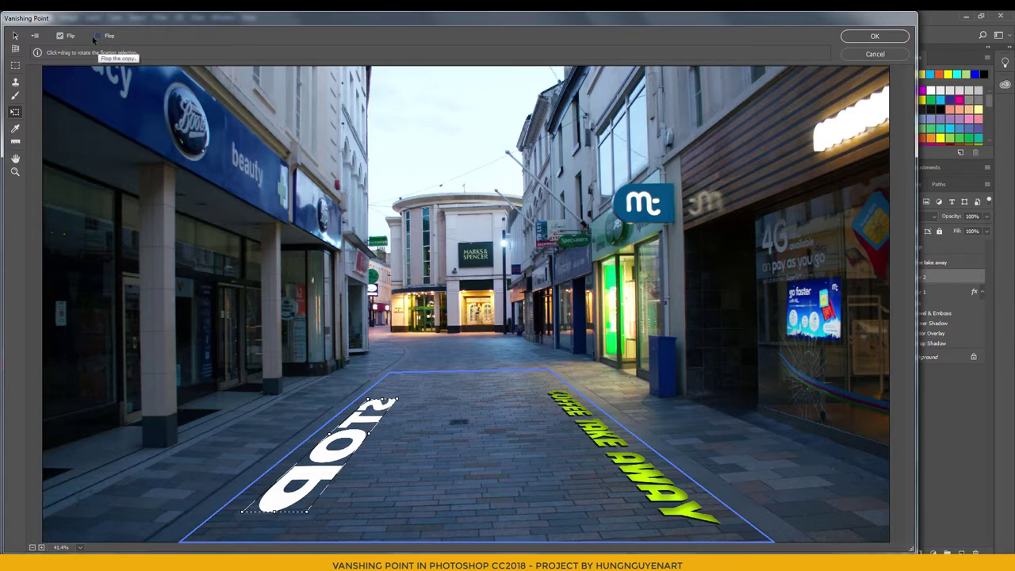
pyautogui.click(60, 36)
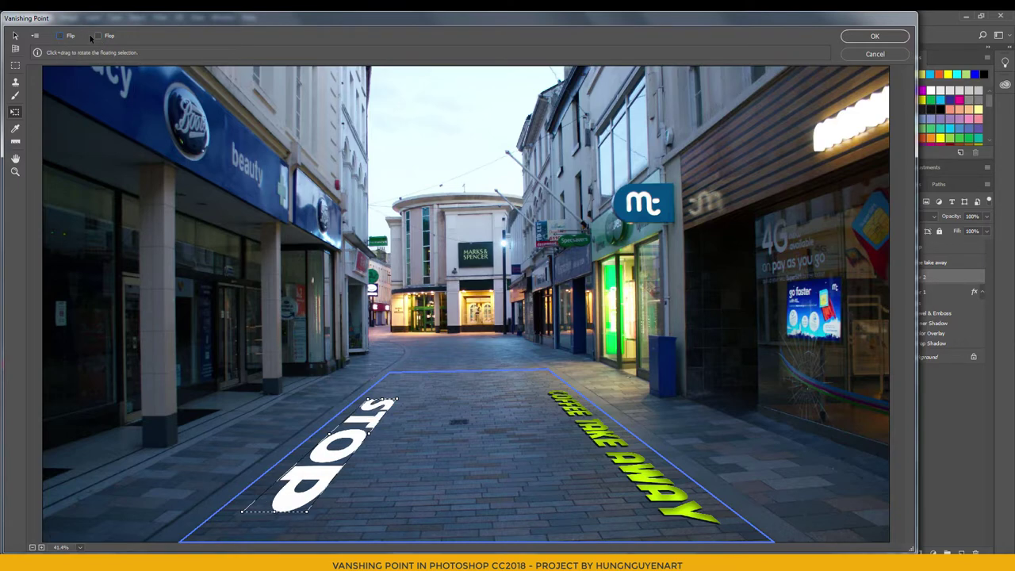
pyautogui.click(98, 36)
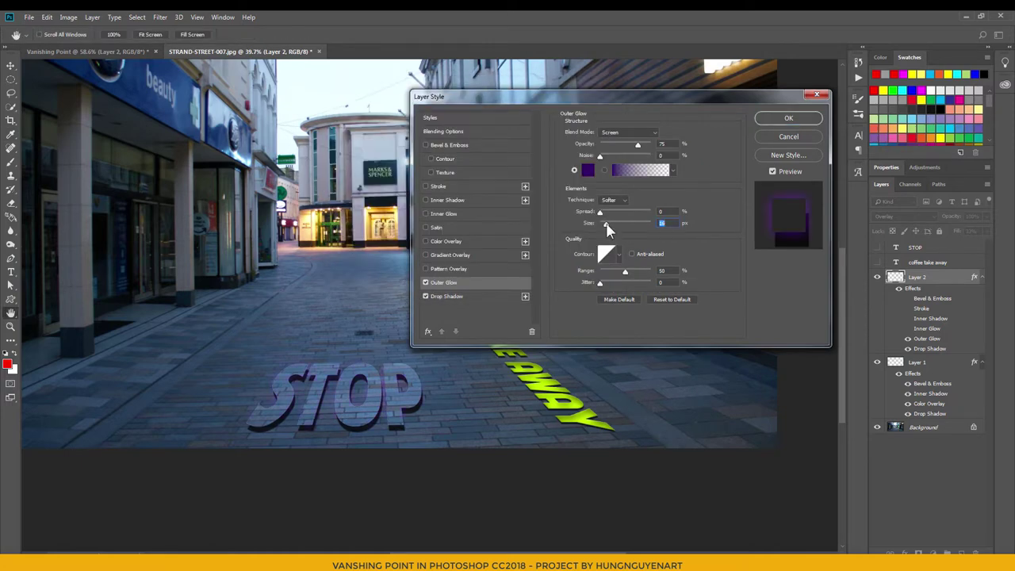
# Step: Add a dark blue-grey #333366 stroke around the STOP lettering
pyautogui.click(438, 186)
pyautogui.click(588, 212)
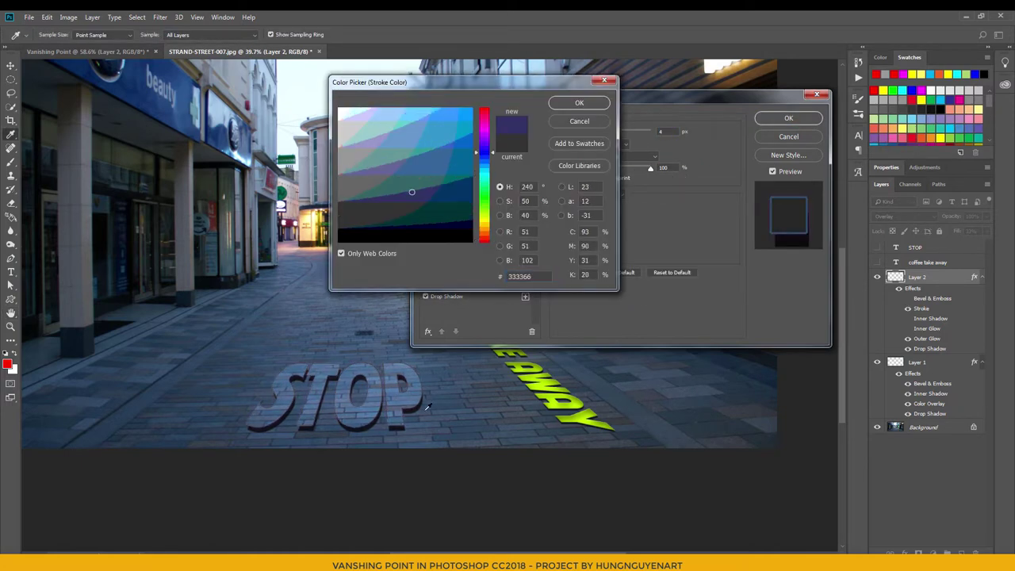
pyautogui.click(578, 102)
# Step: Switch STOP to a different Bevel & Emboss style, remove Outer Glow and add a Drop Shadow
pyautogui.click(479, 132)
pyautogui.click(627, 131)
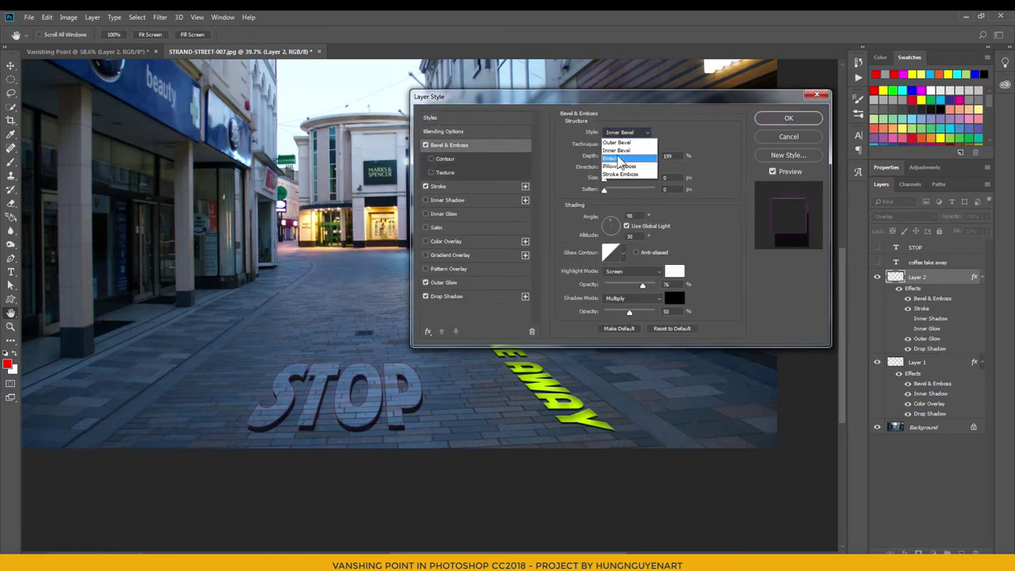
pyautogui.click(623, 155)
pyautogui.click(425, 283)
pyautogui.click(447, 296)
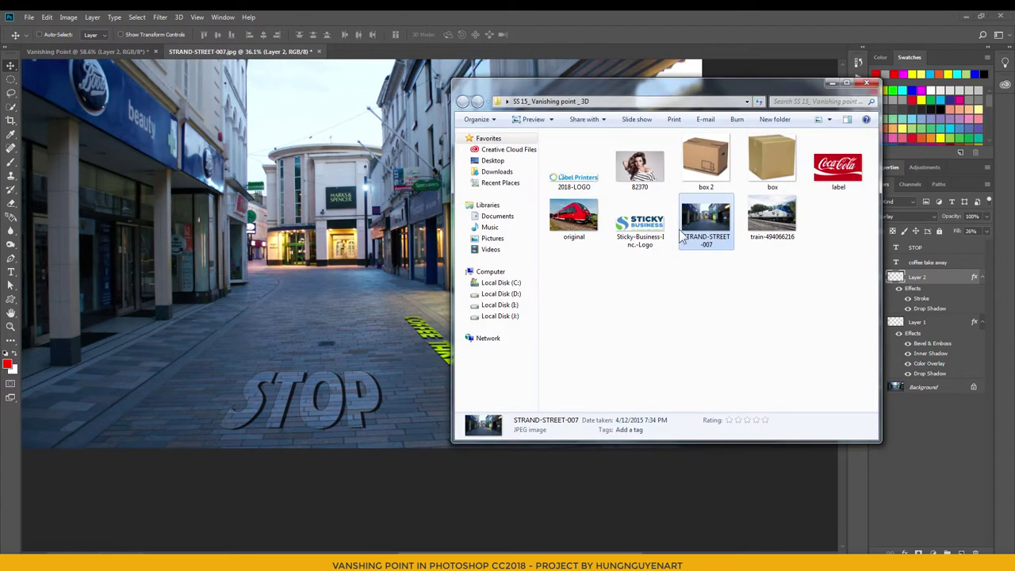
# Step: Place the 82370 woman photo and copy its full contents to the clipboard
pyautogui.doubleClick(651, 158)
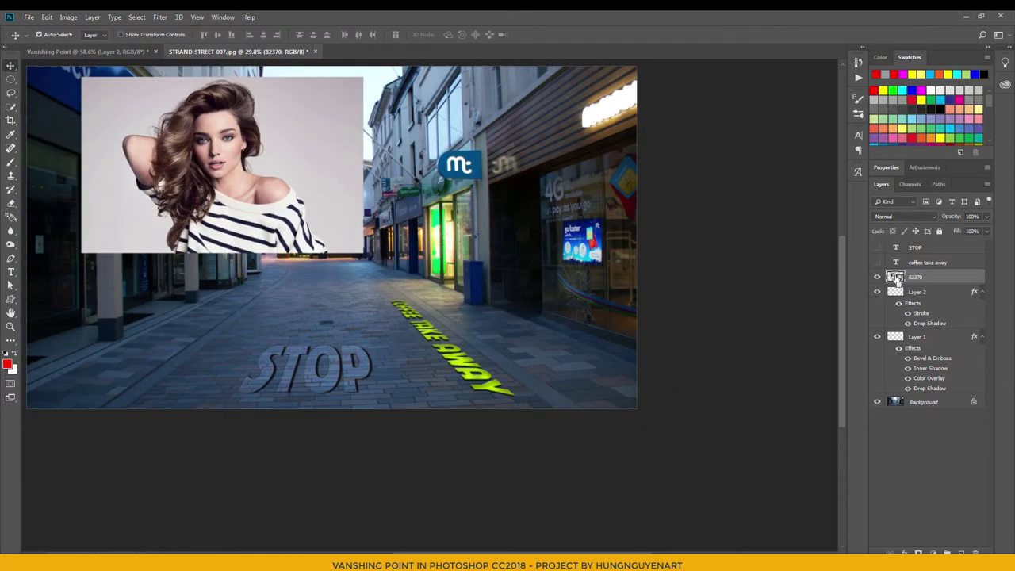
pyautogui.keyDown('ctrl'); pyautogui.click(897, 277); pyautogui.keyUp('ctrl')
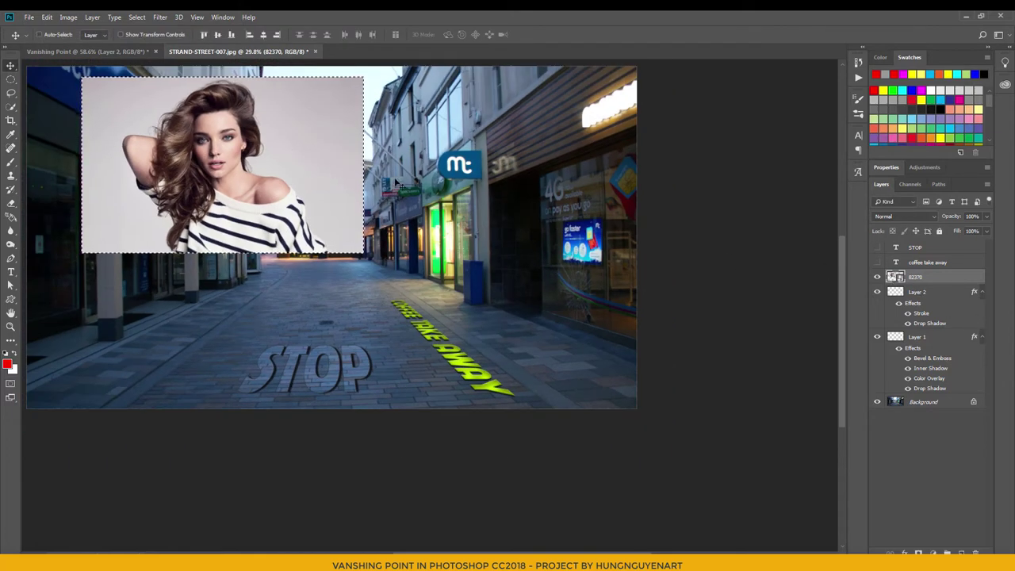
pyautogui.click(47, 16)
pyautogui.click(79, 90)
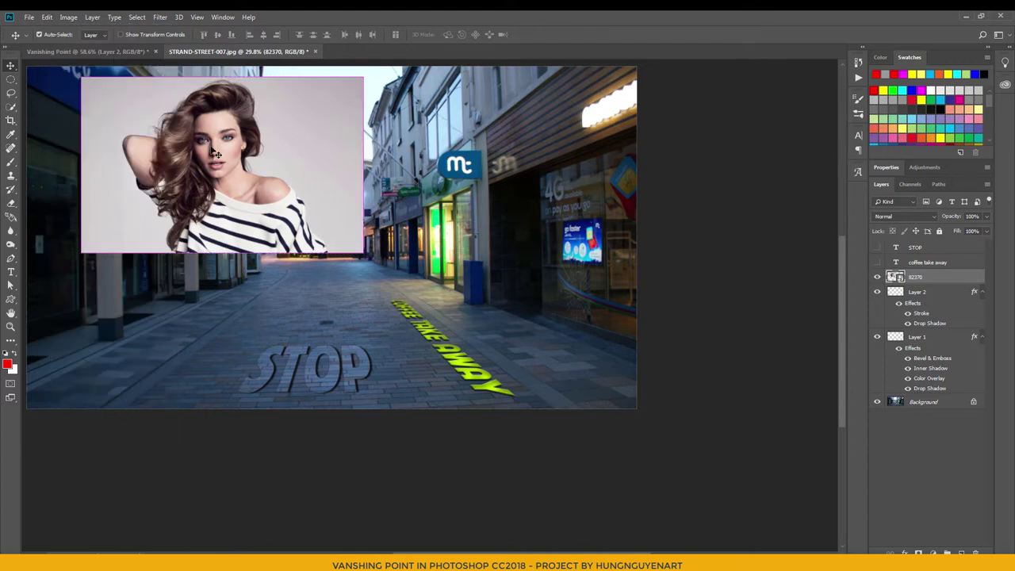
pyautogui.hotkey('ctrl', 'd')
# Step: Hide the woman photo layer and add a new empty Layer 3
pyautogui.click(878, 276)
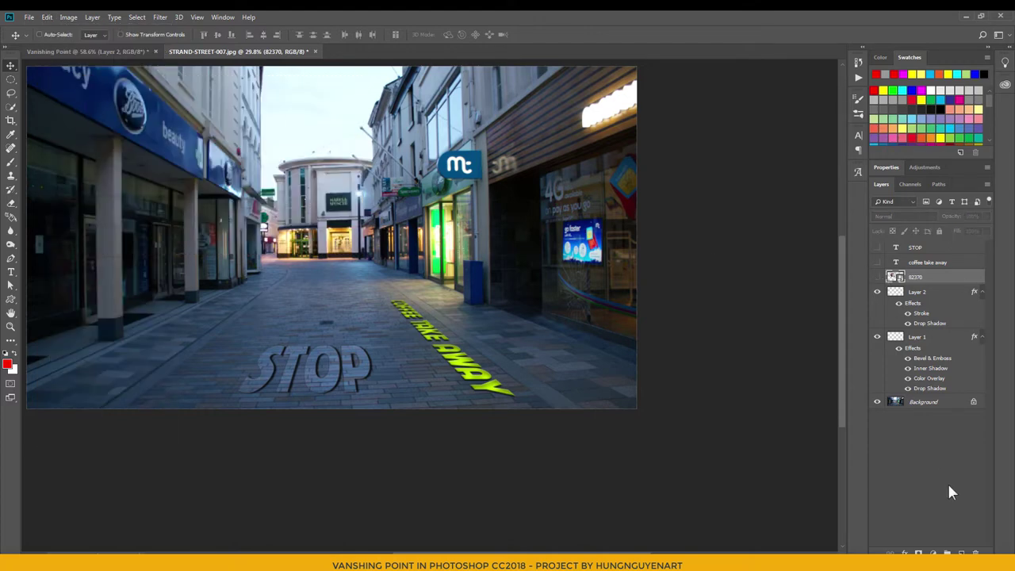
pyautogui.click(961, 552)
pyautogui.click(160, 16)
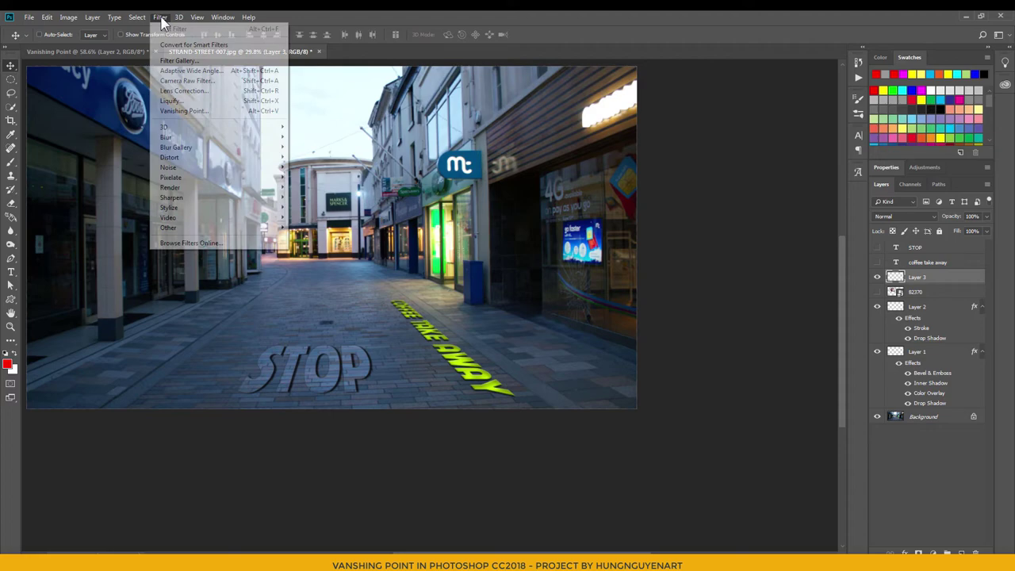
# Step: Align a Vanishing Point plane's corners with the right-hand shop window
pyautogui.click(183, 107)
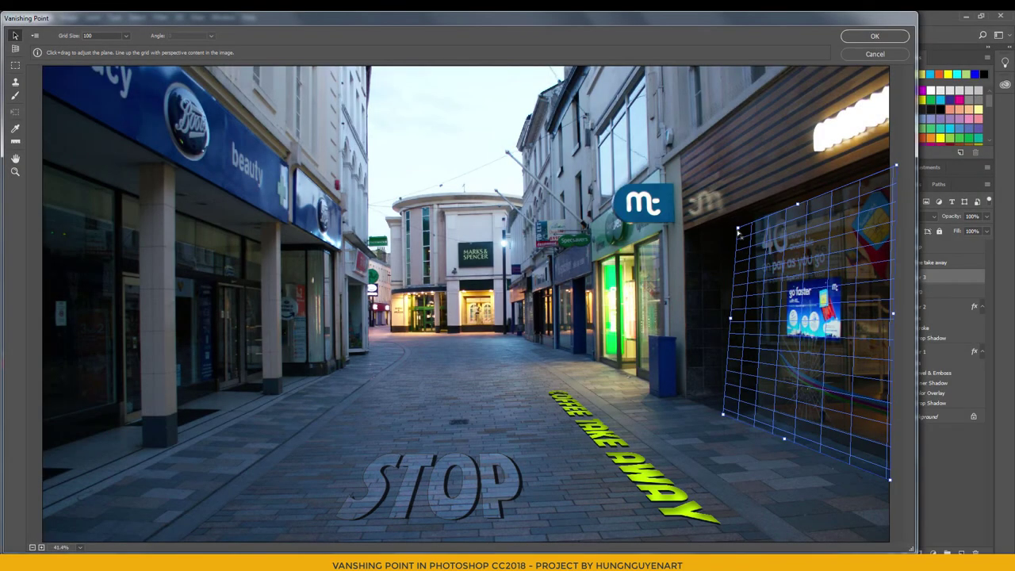
pyautogui.moveTo(737, 230); pyautogui.dragTo(742, 224)
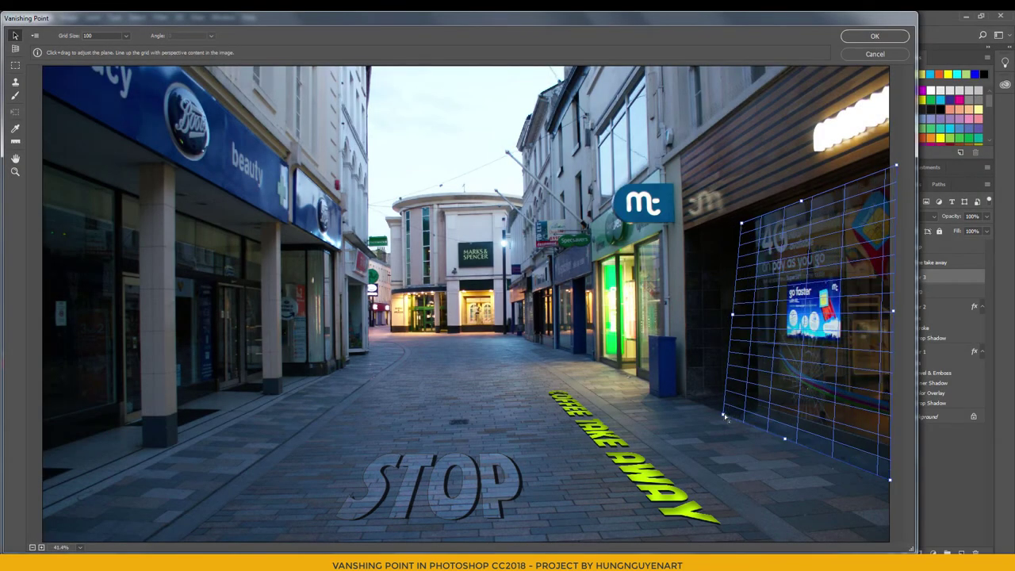
pyautogui.moveTo(724, 415)
pyautogui.mouseDown()
pyautogui.moveTo(760, 412)
pyautogui.moveTo(740, 406)
pyautogui.mouseUp()
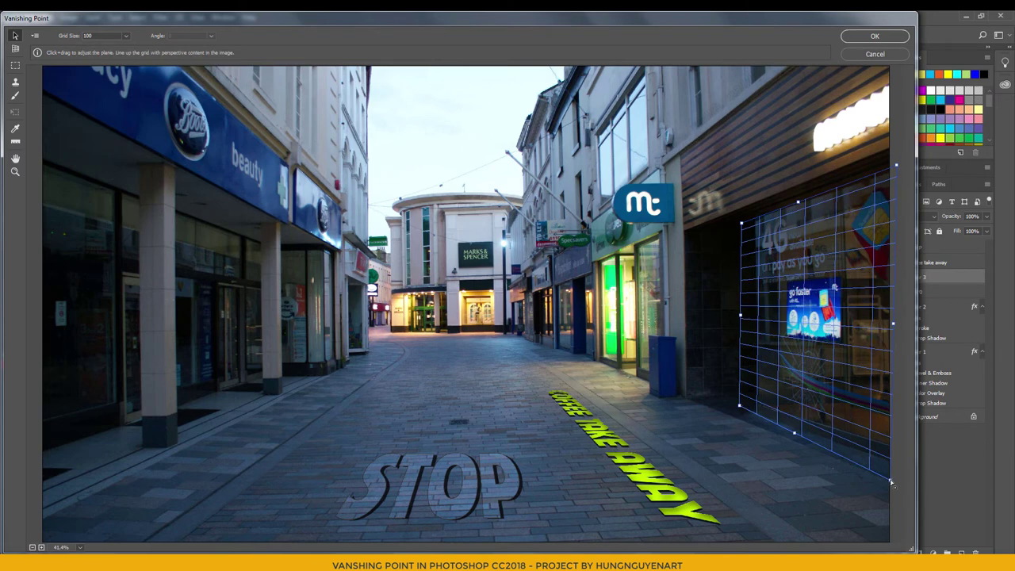
pyautogui.moveTo(891, 482); pyautogui.dragTo(900, 466)
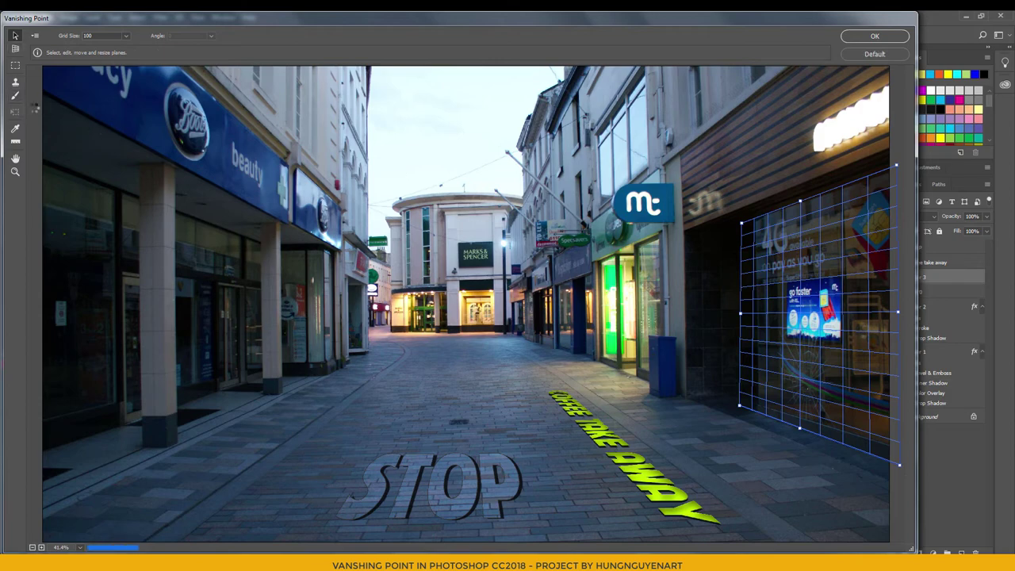
# Step: Paste the portrait and roughly fit it into the shop window plane
pyautogui.hotkey('ctrl', 'v')
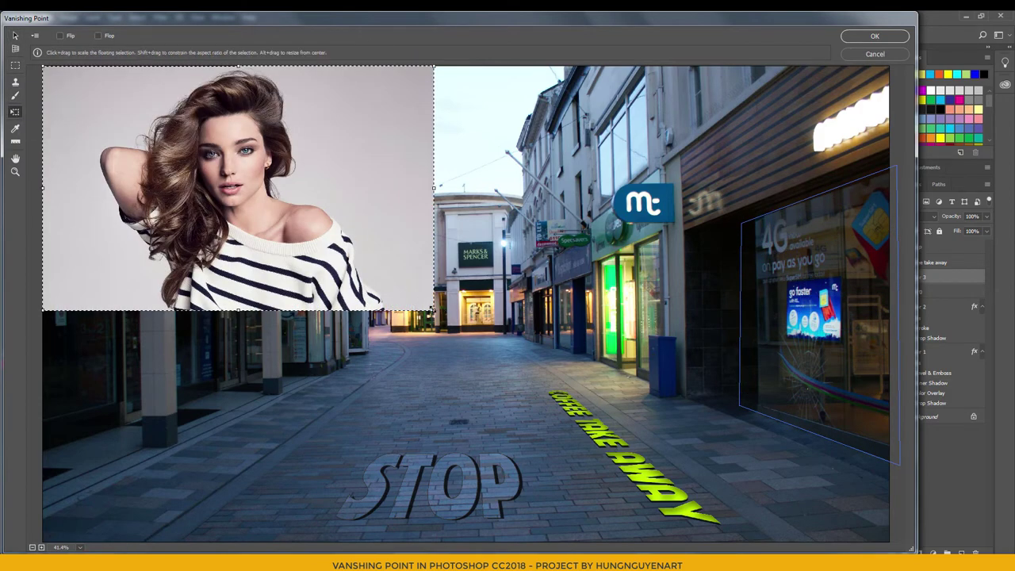
pyautogui.moveTo(433, 309); pyautogui.dragTo(175, 147)
pyautogui.moveTo(111, 105); pyautogui.dragTo(818, 313)
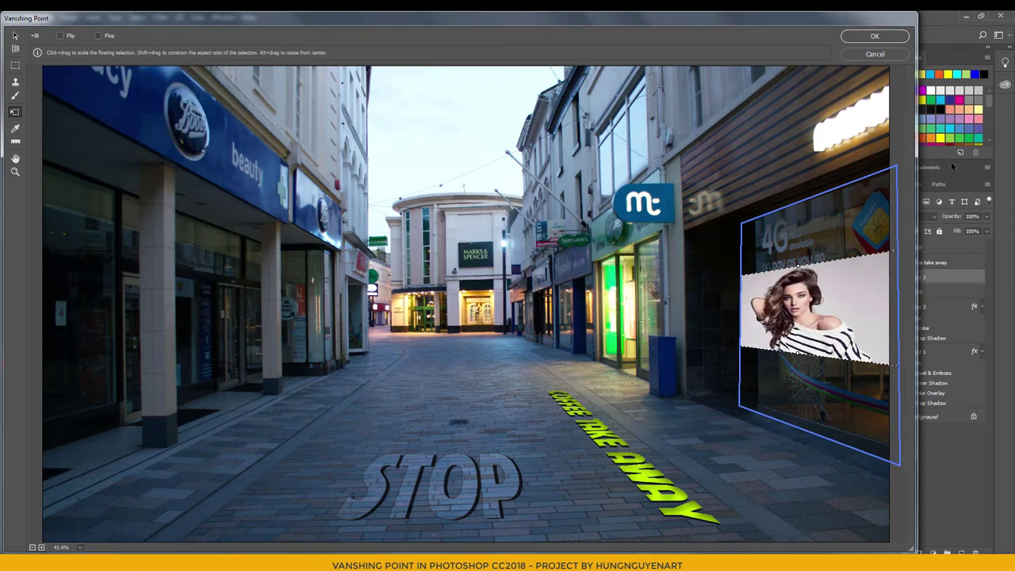
pyautogui.moveTo(891, 311); pyautogui.dragTo(837, 314)
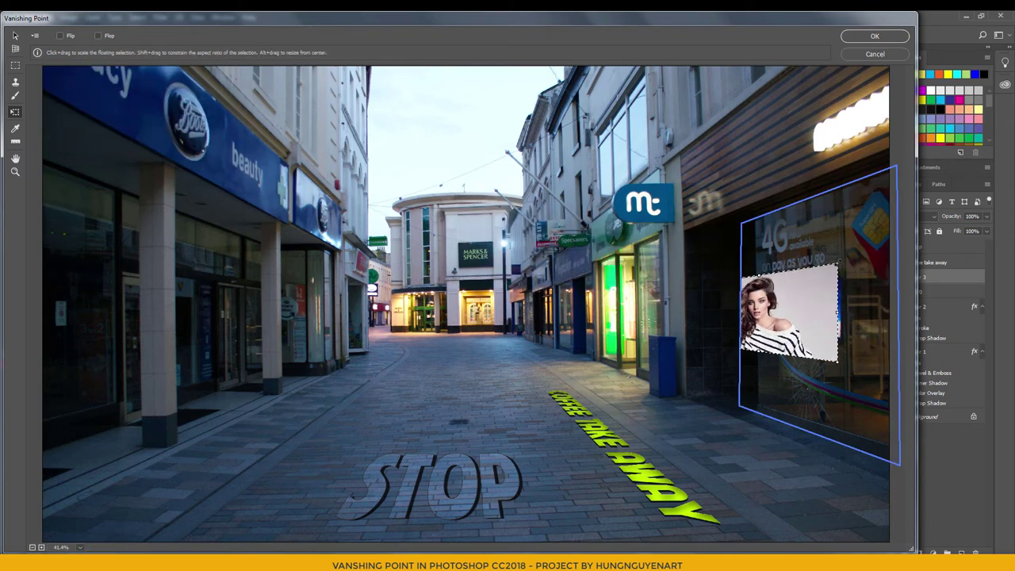
pyautogui.moveTo(838, 265); pyautogui.dragTo(928, 139)
# Step: Refine the portrait's size and position to centre the face, then apply it
pyautogui.moveTo(903, 334)
pyautogui.mouseDown()
pyautogui.moveTo(792, 369)
pyautogui.moveTo(902, 477)
pyautogui.mouseUp()
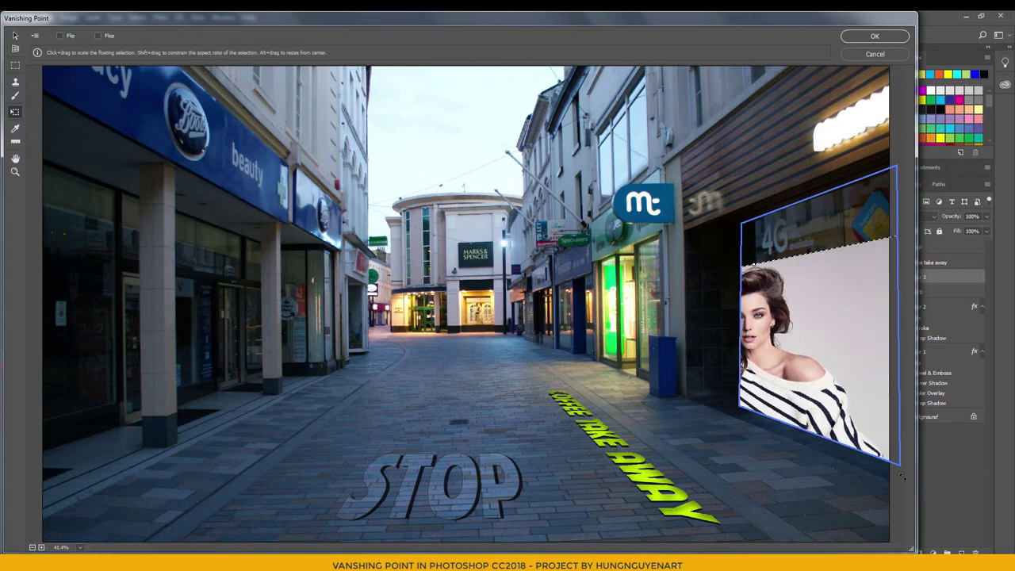
pyautogui.moveTo(783, 335)
pyautogui.mouseDown()
pyautogui.moveTo(841, 317)
pyautogui.moveTo(809, 314)
pyautogui.mouseUp()
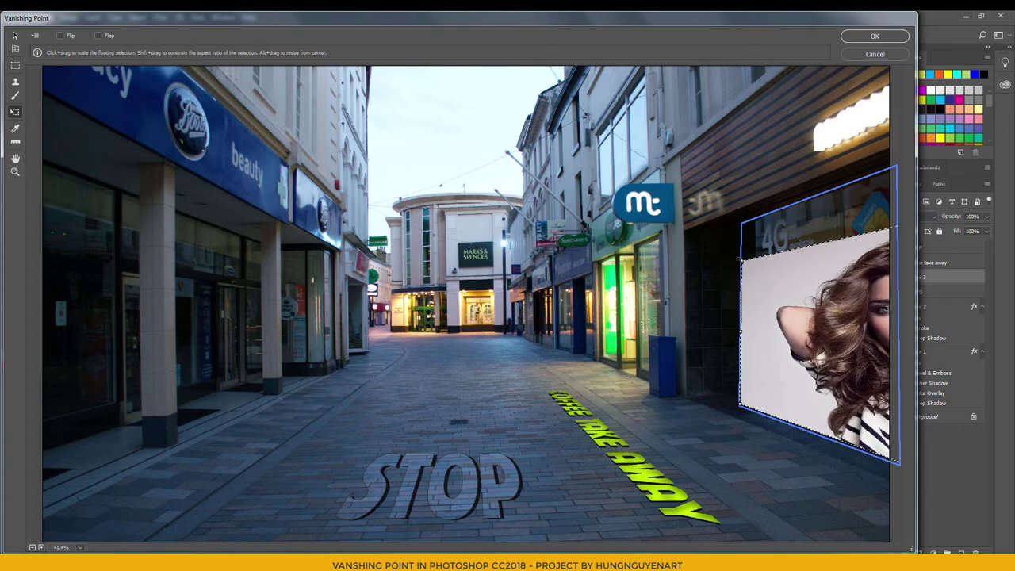
pyautogui.moveTo(739, 258); pyautogui.dragTo(694, 208)
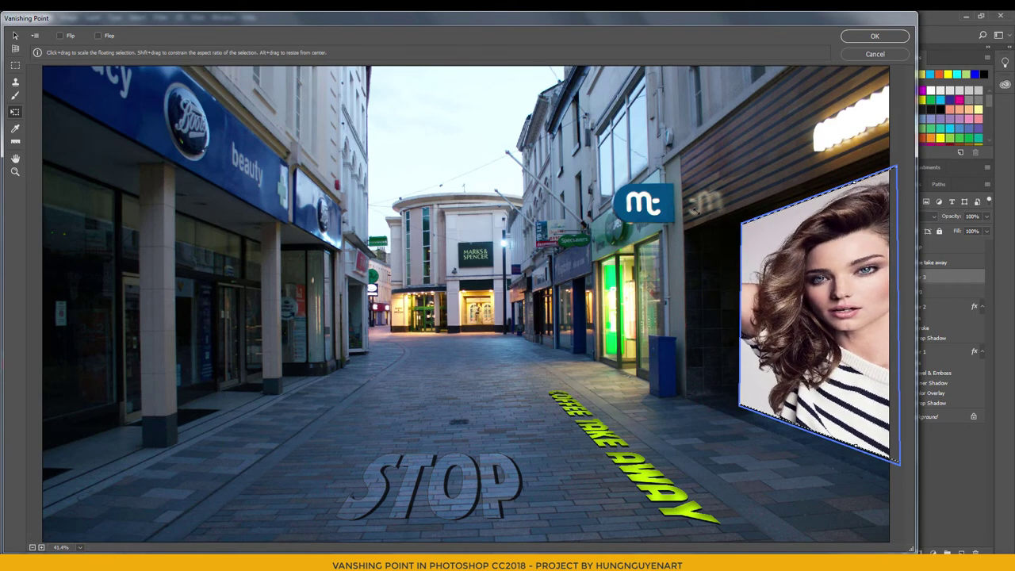
pyautogui.moveTo(845, 299)
pyautogui.mouseDown()
pyautogui.moveTo(782, 308)
pyautogui.moveTo(833, 313)
pyautogui.moveTo(833, 294)
pyautogui.mouseUp()
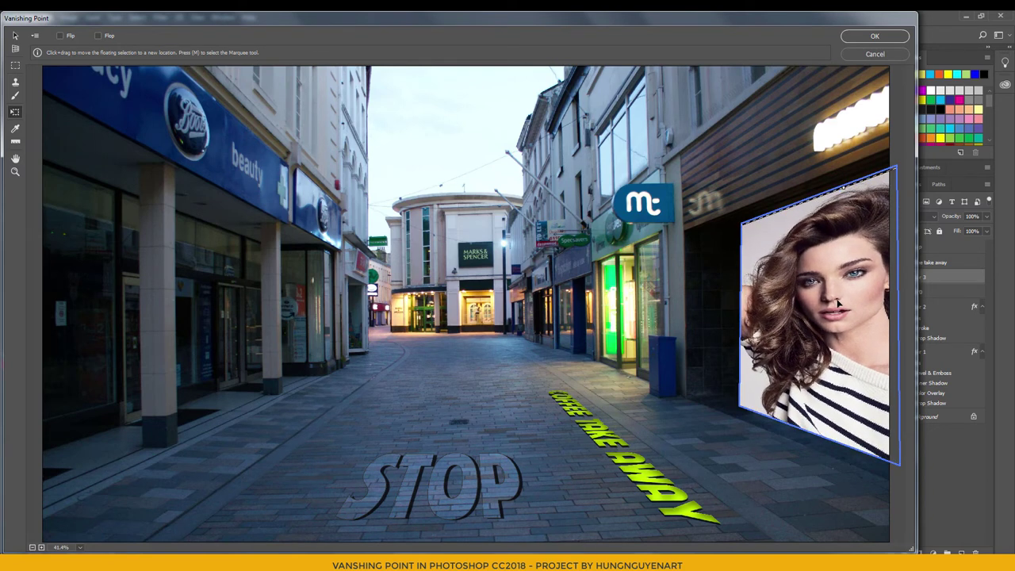
pyautogui.moveTo(758, 228)
pyautogui.mouseDown()
pyautogui.moveTo(772, 258)
pyautogui.moveTo(797, 241)
pyautogui.mouseUp()
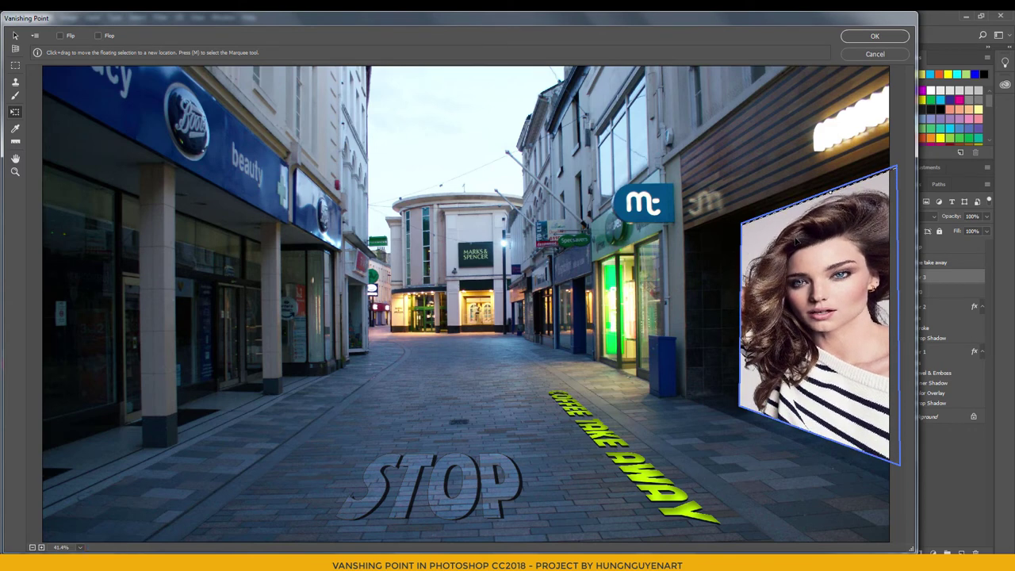
pyautogui.click(865, 40)
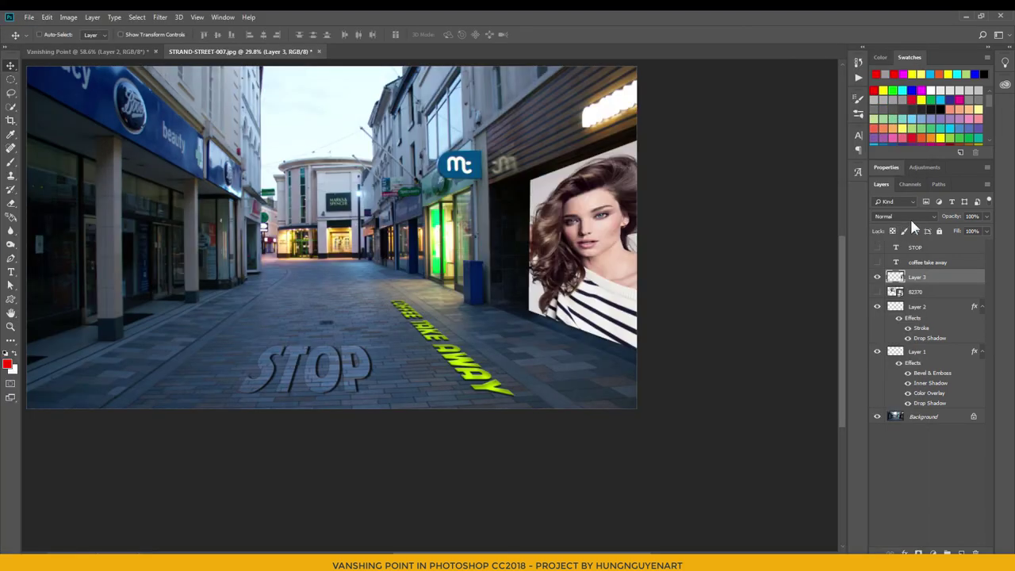
# Step: Drop Layer 3's opacity to 36% so the portrait fades faintly into the wall
pyautogui.click(986, 223)
pyautogui.moveTo(986, 229)
pyautogui.mouseDown()
pyautogui.moveTo(947, 231)
pyautogui.moveTo(956, 230)
pyautogui.mouseUp()
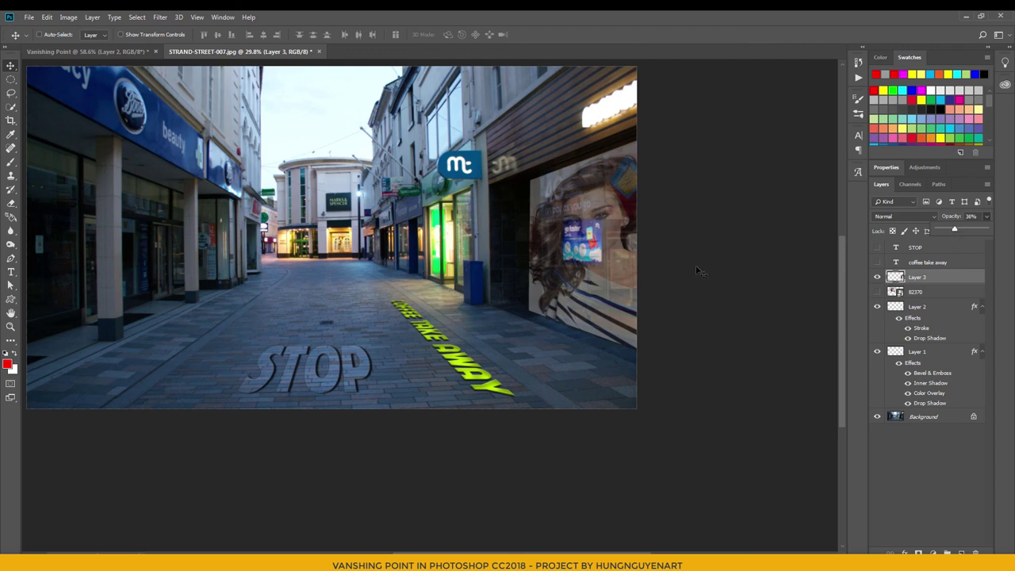
pyautogui.keyDown('alt'); pyautogui.scroll(-1, 603, 288); pyautogui.keyUp('alt')
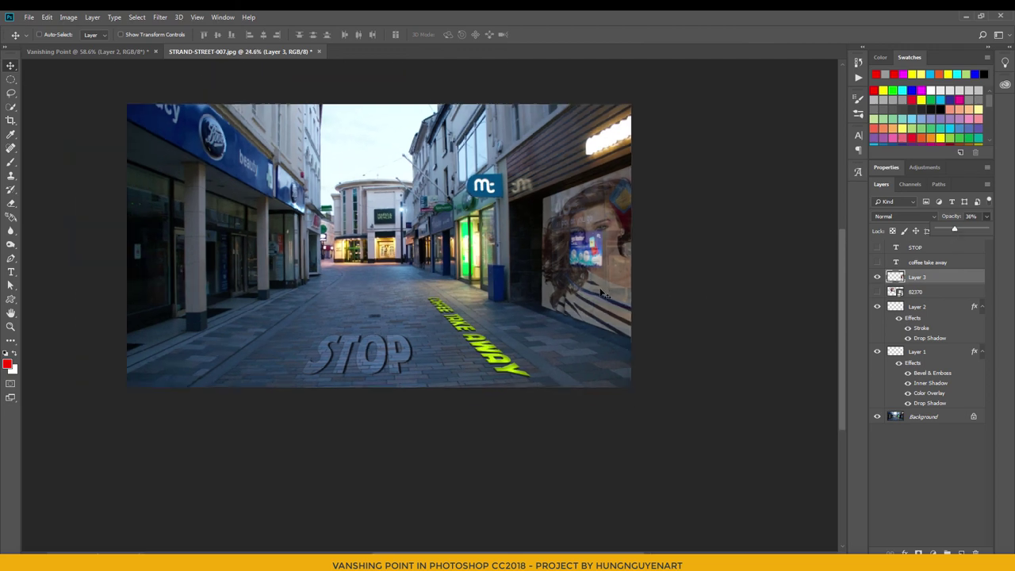